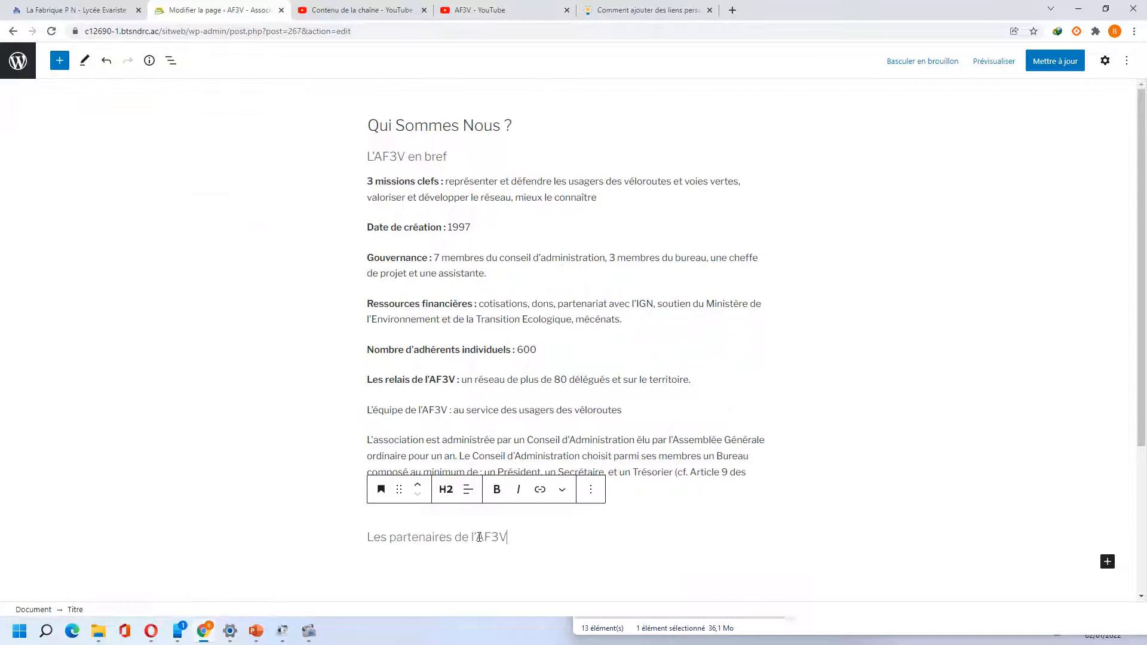
Insert an empty Gallery block below the "Les partenaires de l'AF3V" heading and update the page
key(Return)
scroll(536, 550, down, 3)
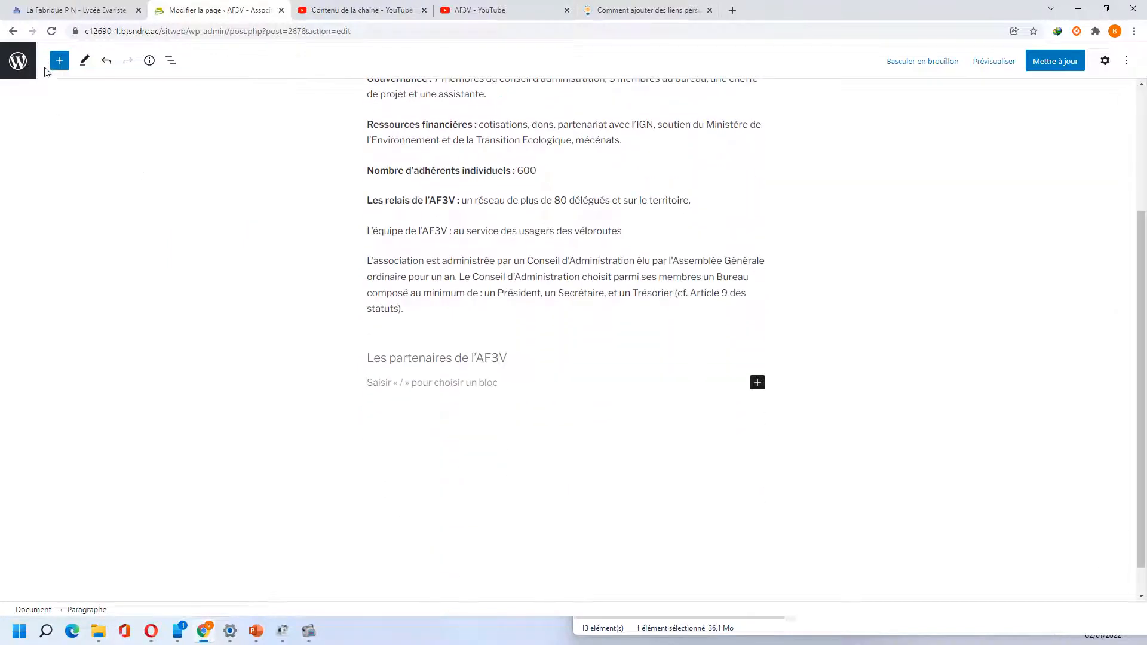
click(63, 65)
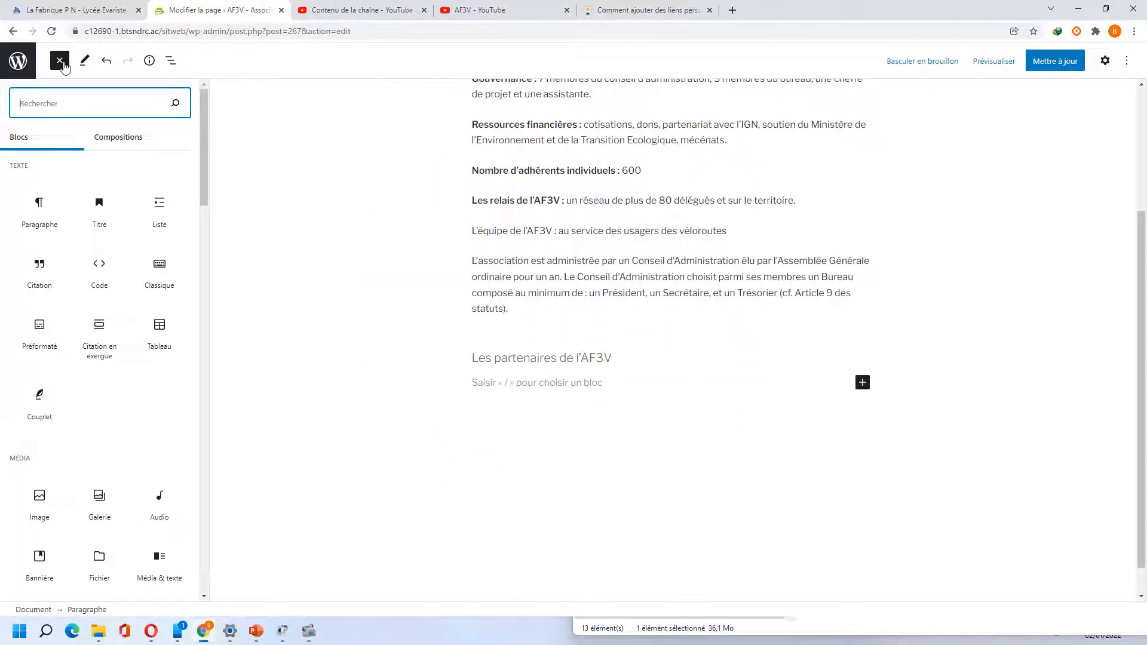
text(ga)
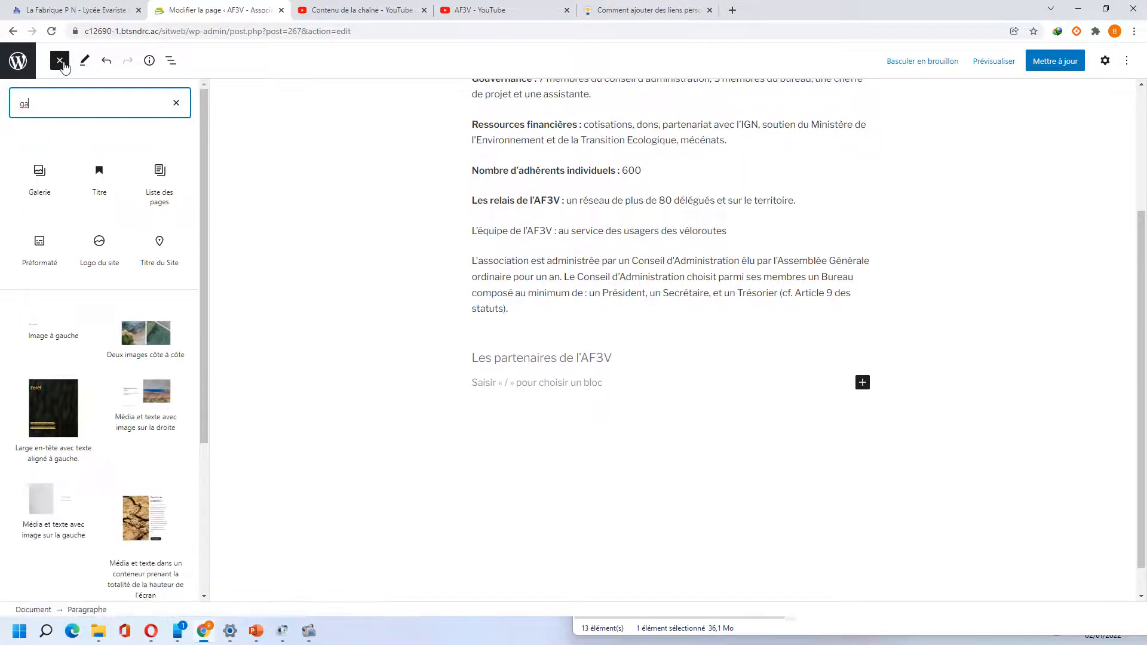
click(40, 178)
click(702, 547)
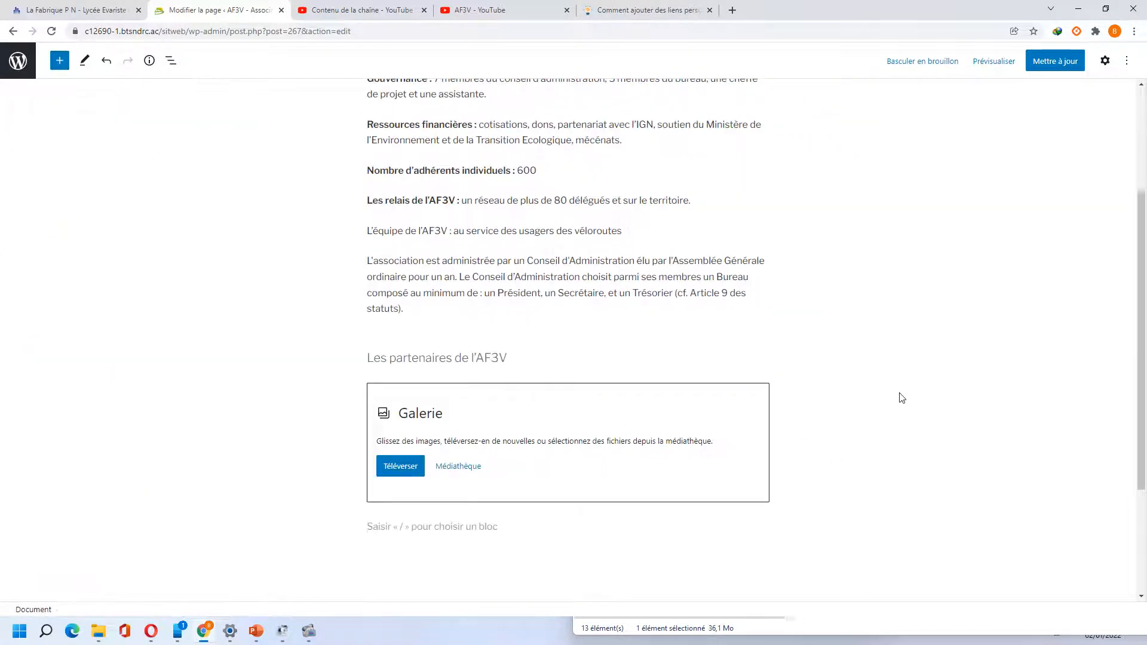
click(1055, 60)
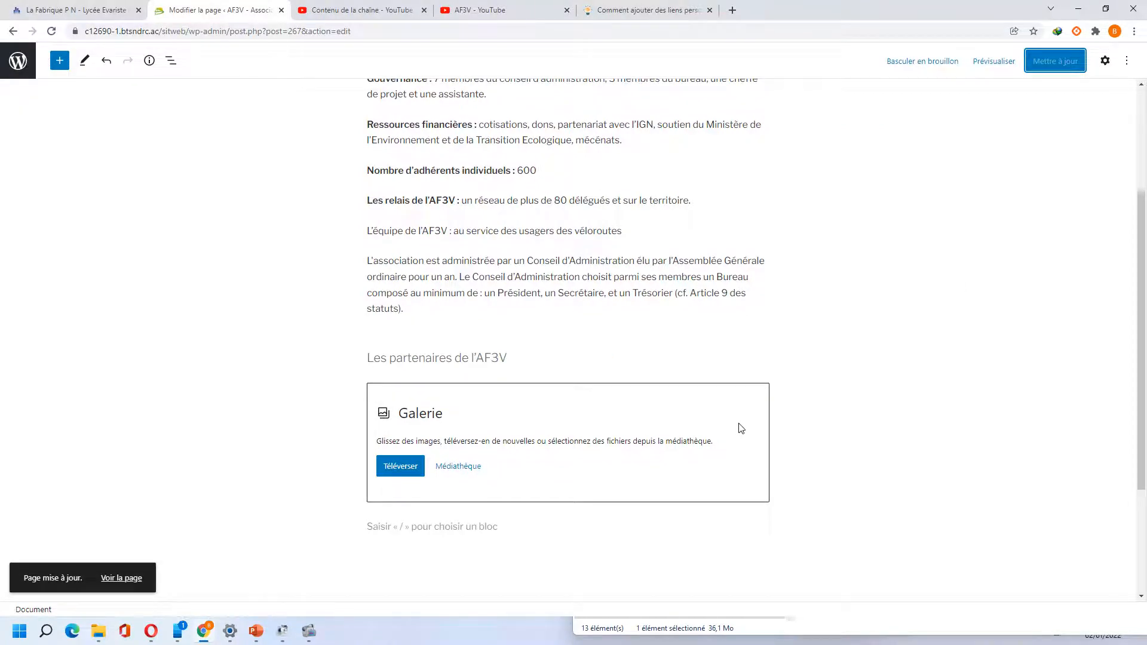
Switch to the PowerPoint presentation and examine the partner logos on slide 8 and their web links on slide 9
click(256, 631)
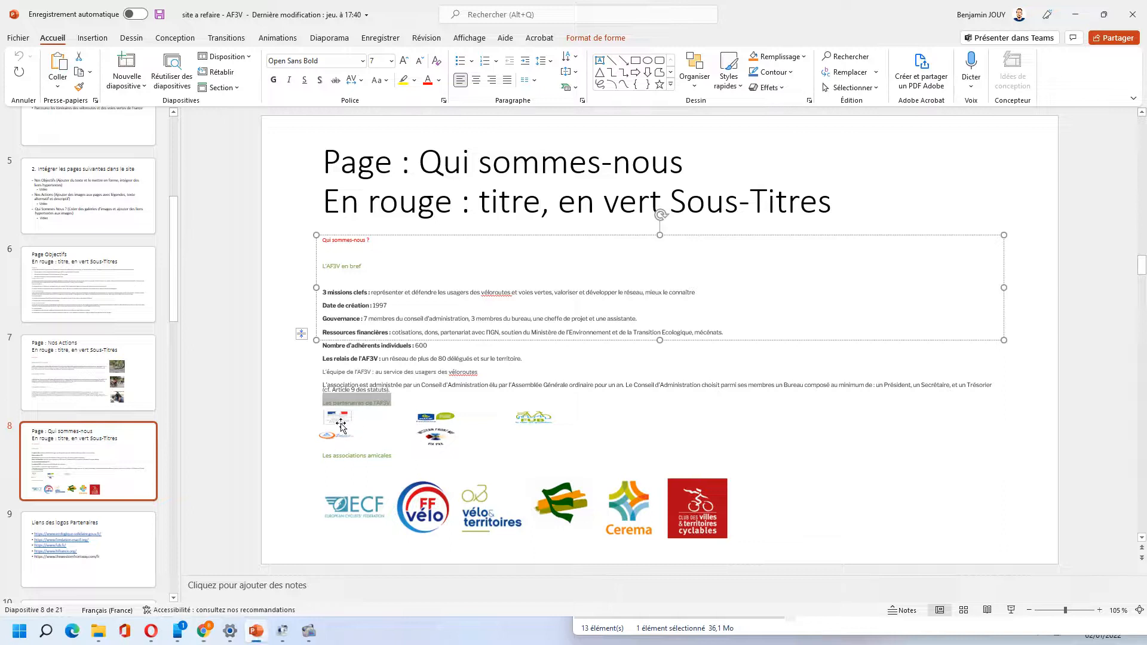
click(1102, 611)
click(1102, 612)
click(1102, 611)
click(1102, 612)
click(1101, 612)
click(1102, 612)
click(1102, 612)
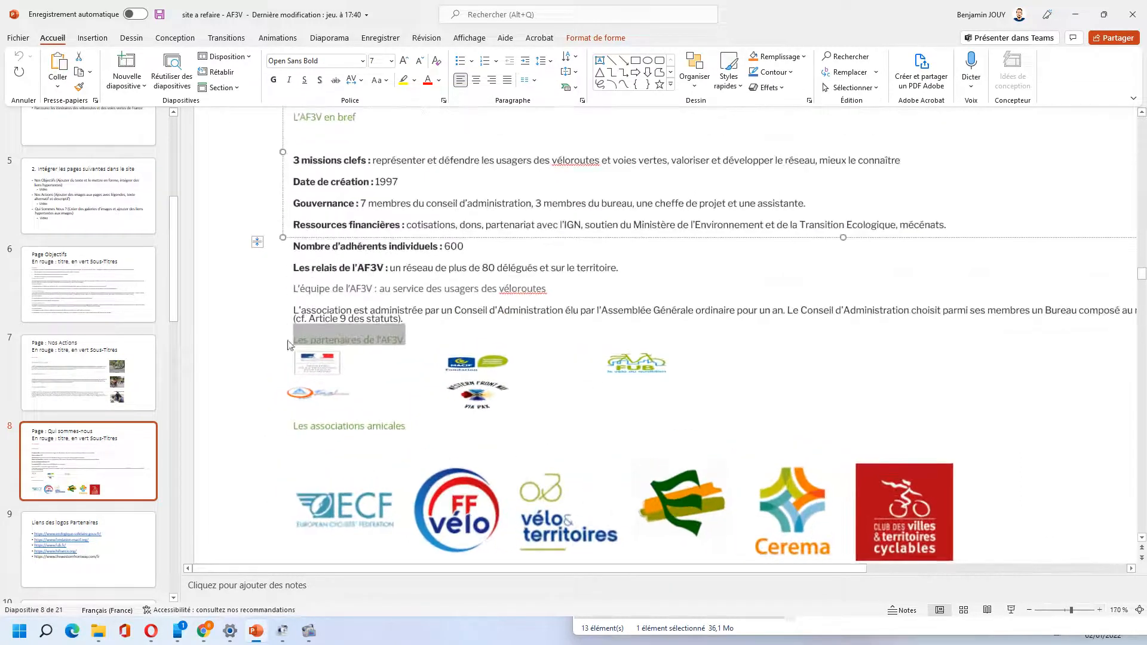
click(98, 527)
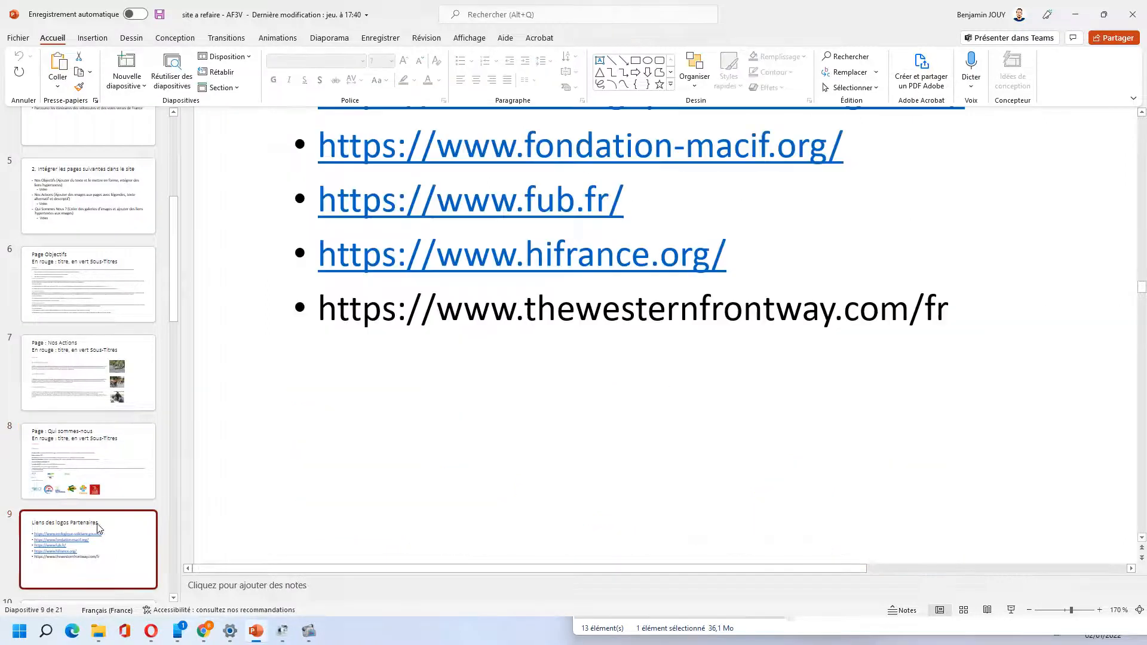
scroll(494, 451, up, 2)
click(132, 478)
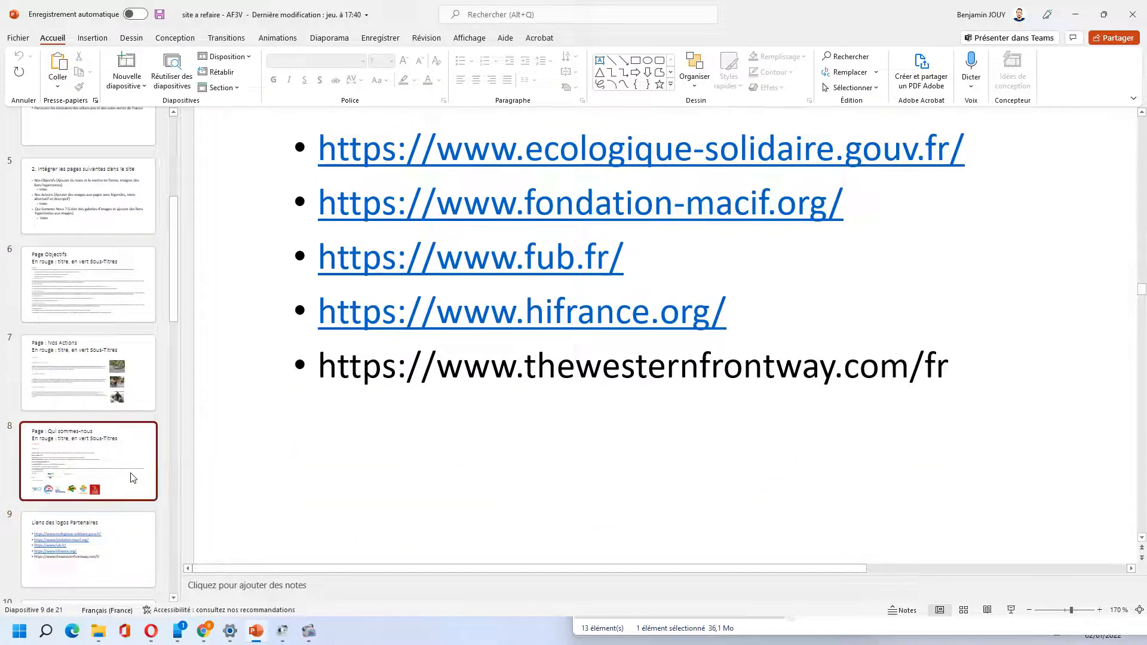
Return to WordPress in Chrome, leave the page editor and open the list of installed extensions
click(203, 631)
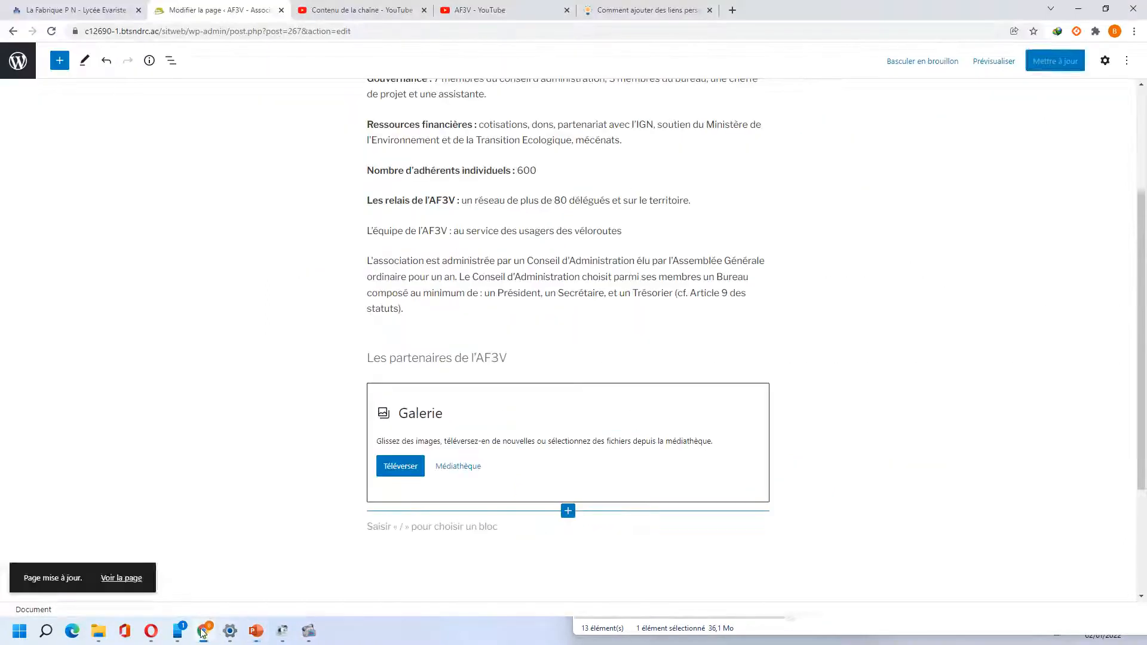
click(24, 63)
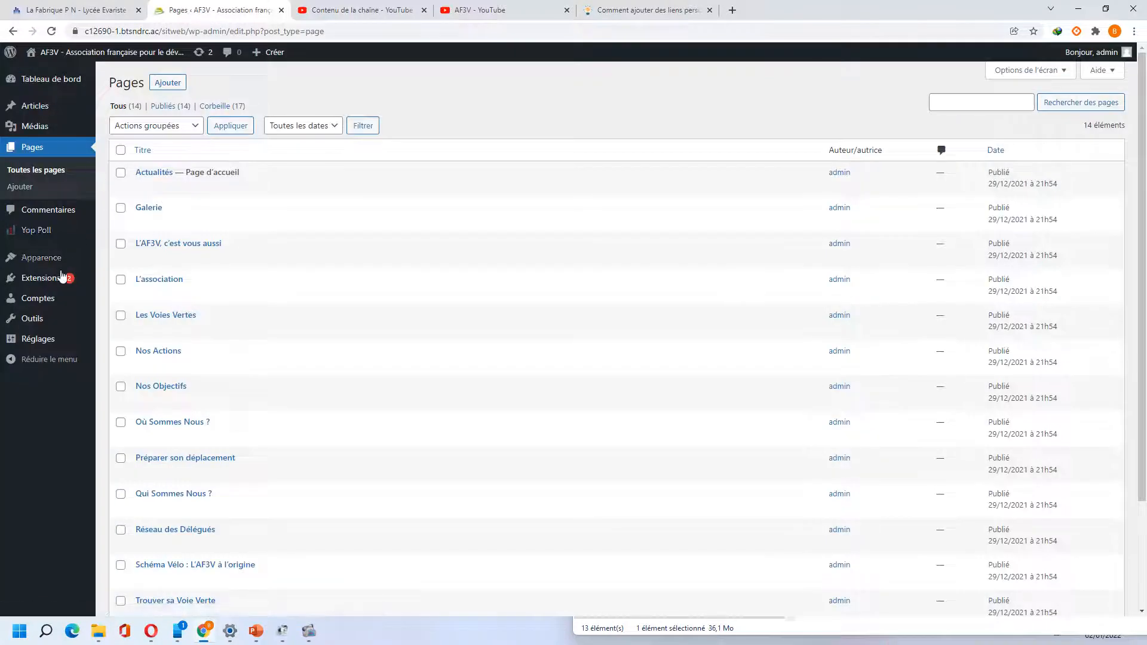
click(62, 276)
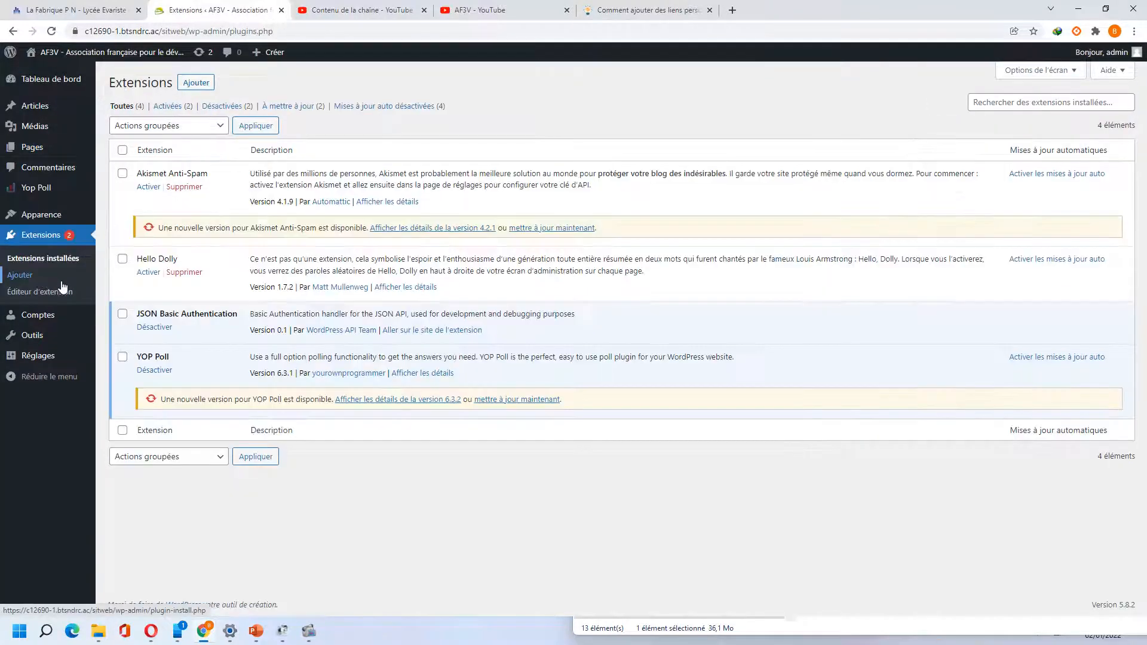
Search the installed extensions for "wp custums gallery links", correcting the query to "customs gallery links"
click(1010, 104)
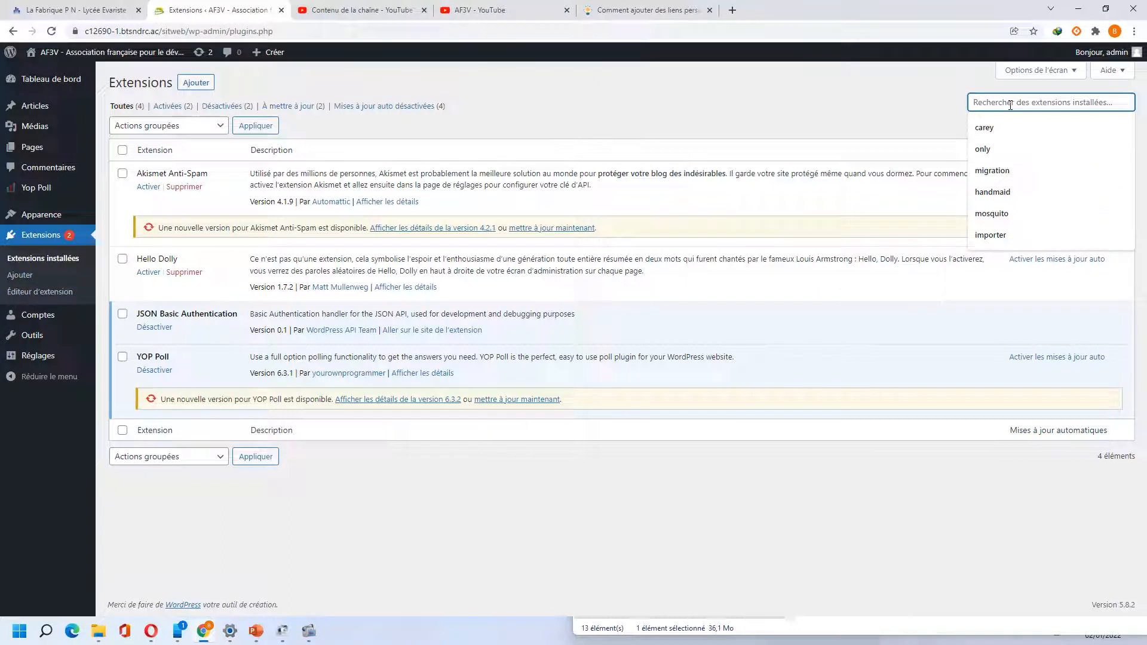
text(w)
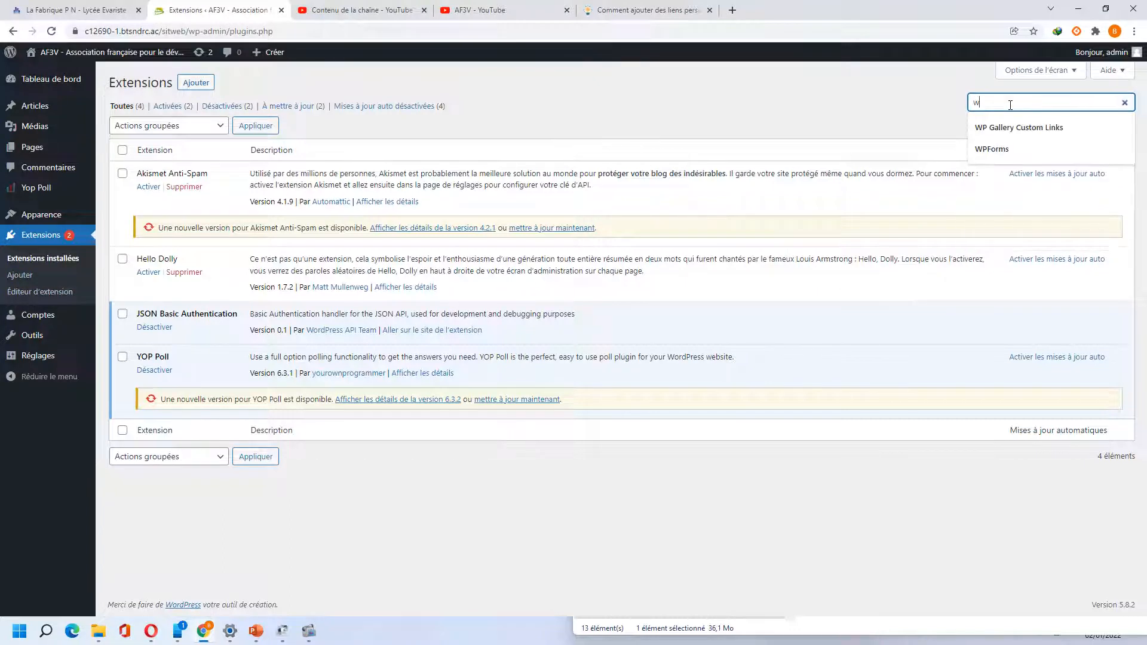
text(p cust)
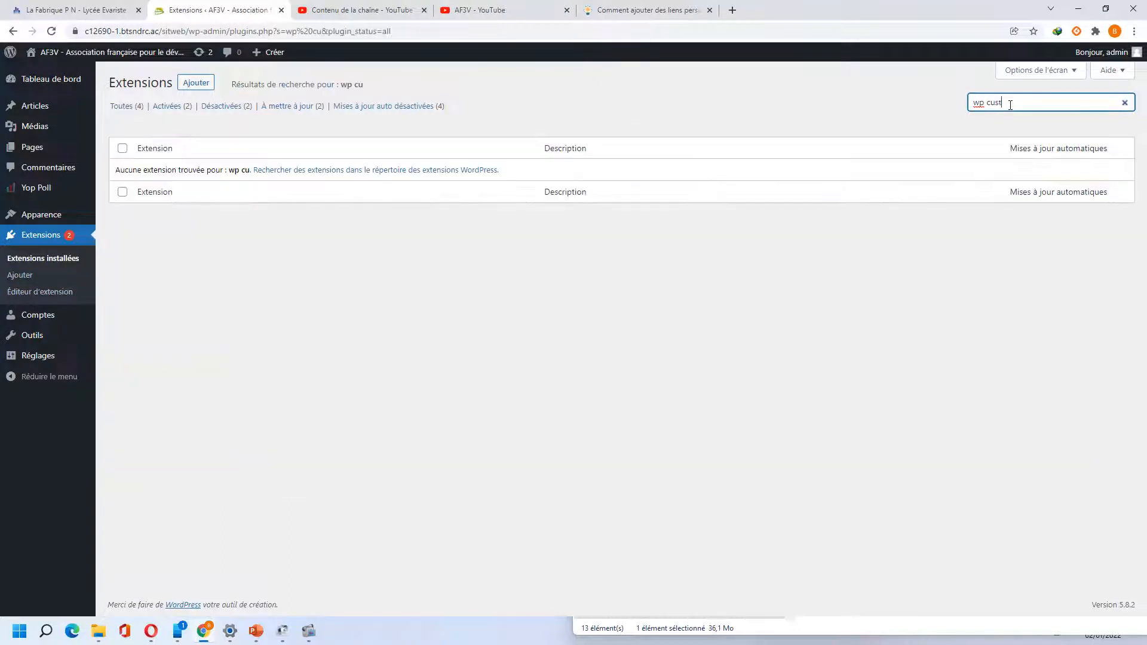
text(ums gallery links)
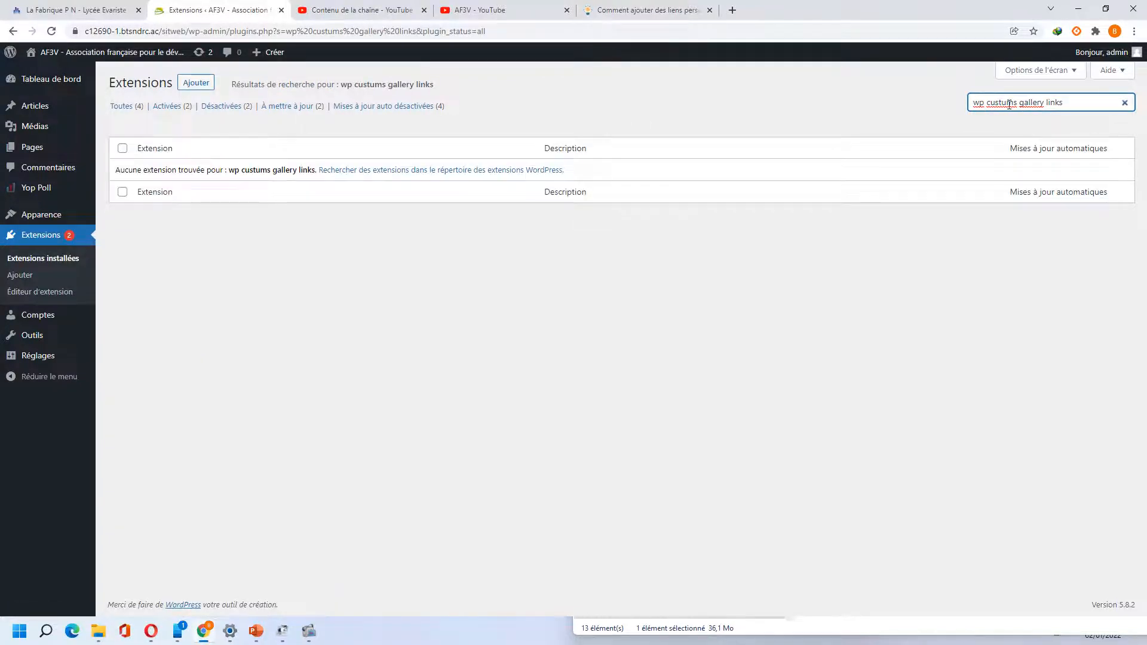
click(1009, 104)
key(BackSpace)
text(o)
drag(989, 102, 938, 105)
key(BackSpace)
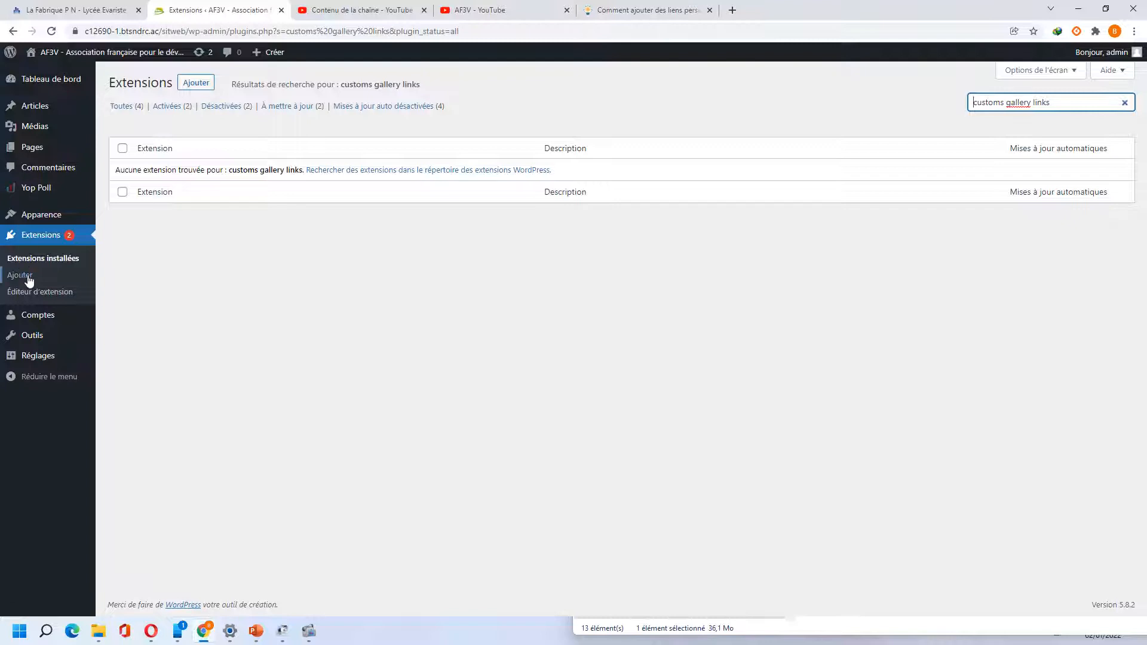
Search the extensions available to add for "customs gallery links", and install and activate Gallery Custom Links
click(21, 276)
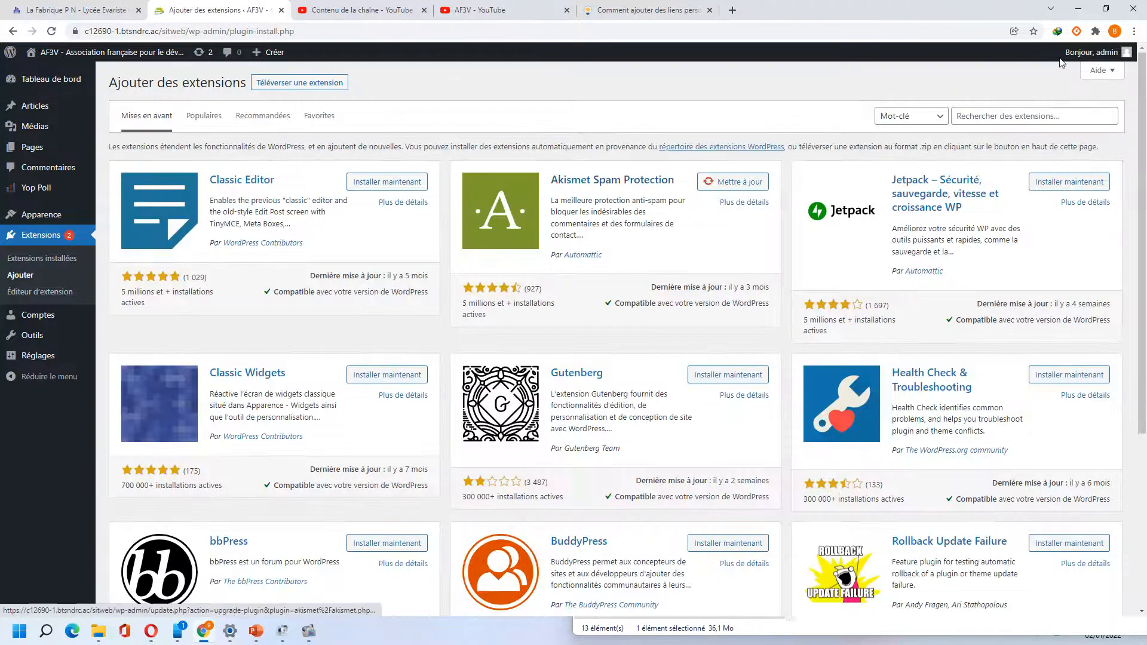
click(987, 115)
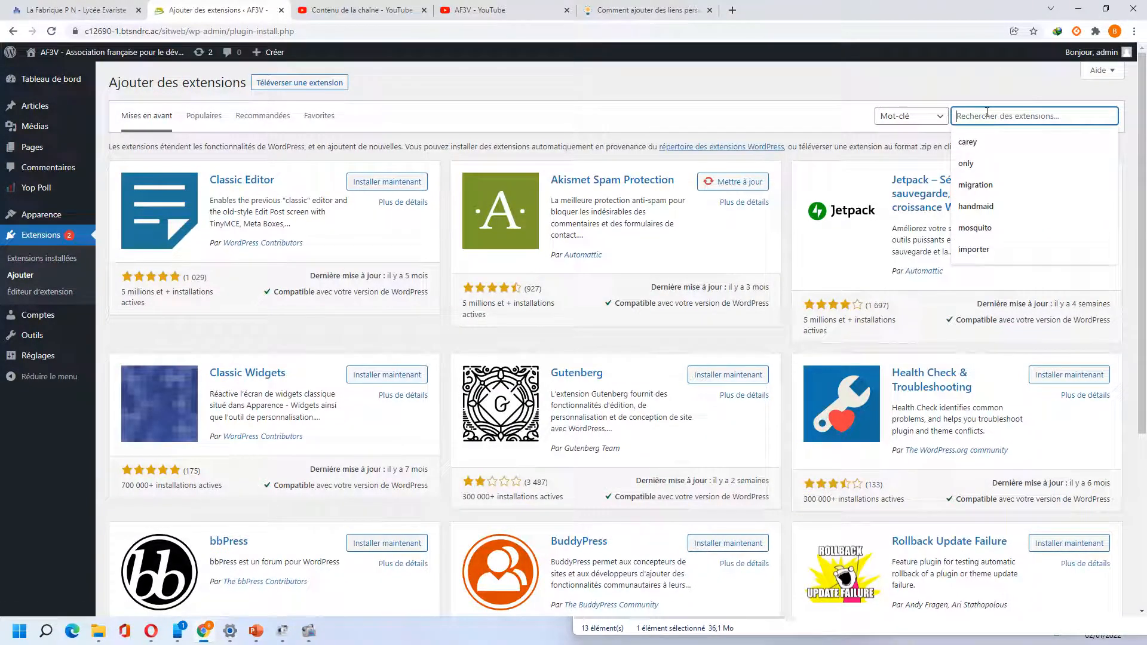
text(customs)
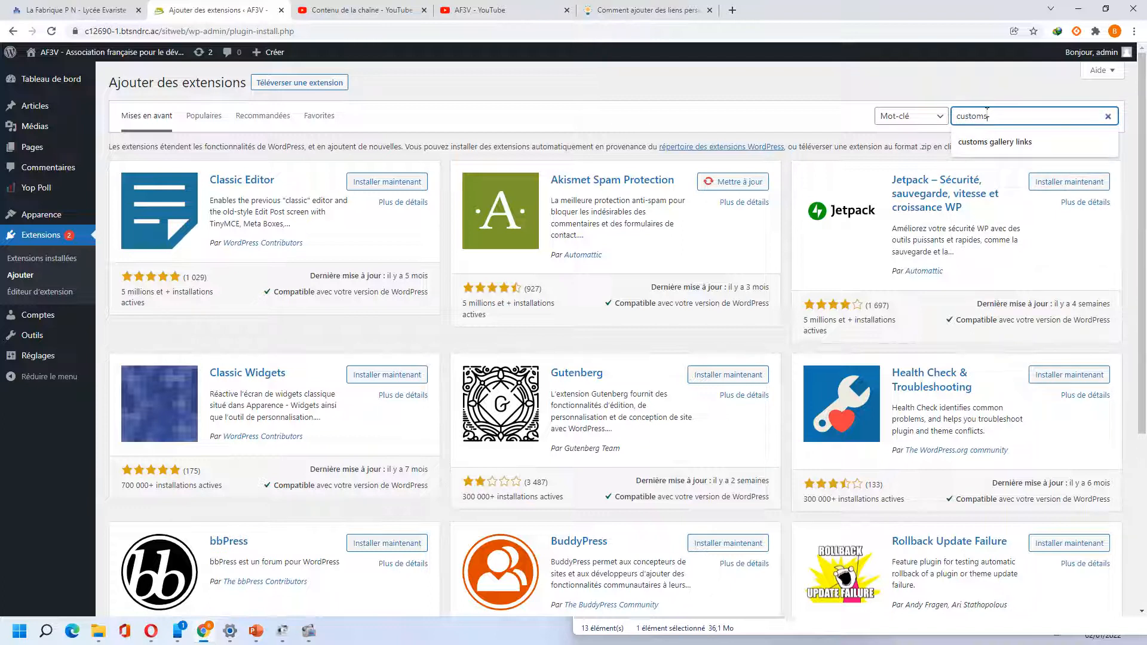
key(Down)
key(Return)
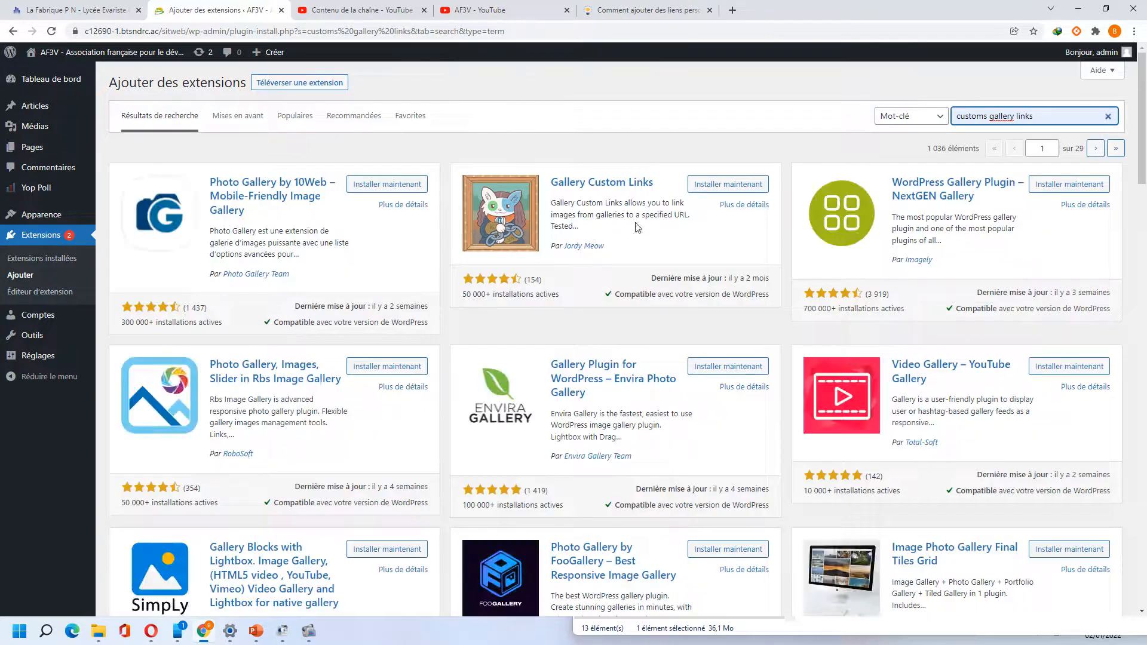
click(732, 186)
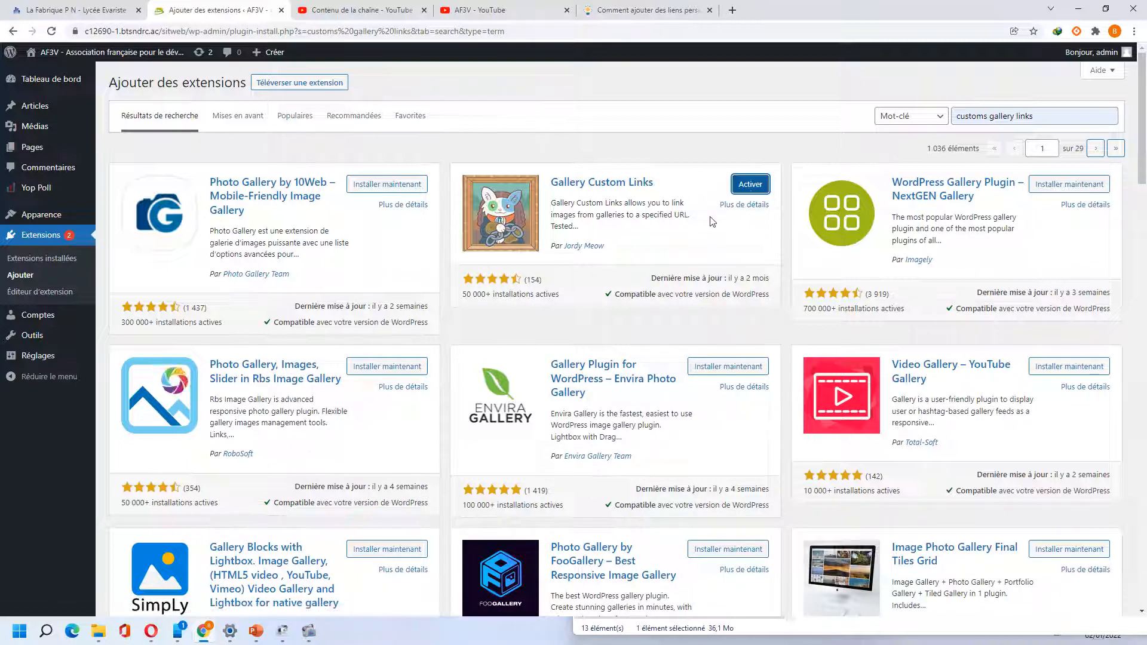
click(758, 186)
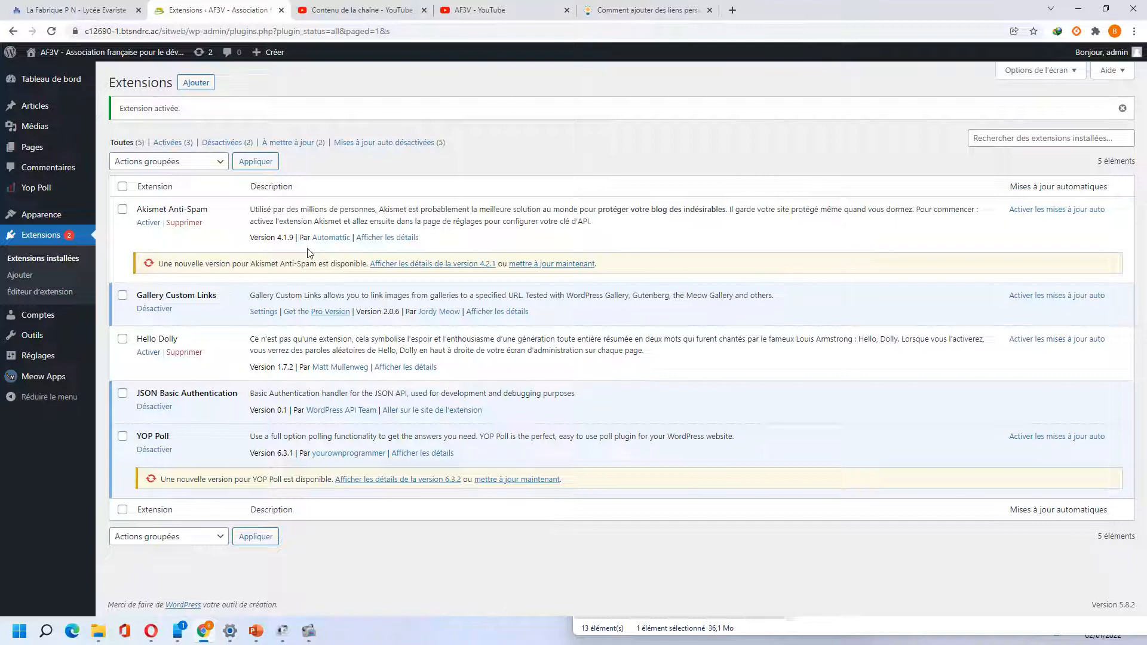
Open the "Qui Sommes Nous ?" page for editing and bring up the media library for its empty gallery
click(14, 149)
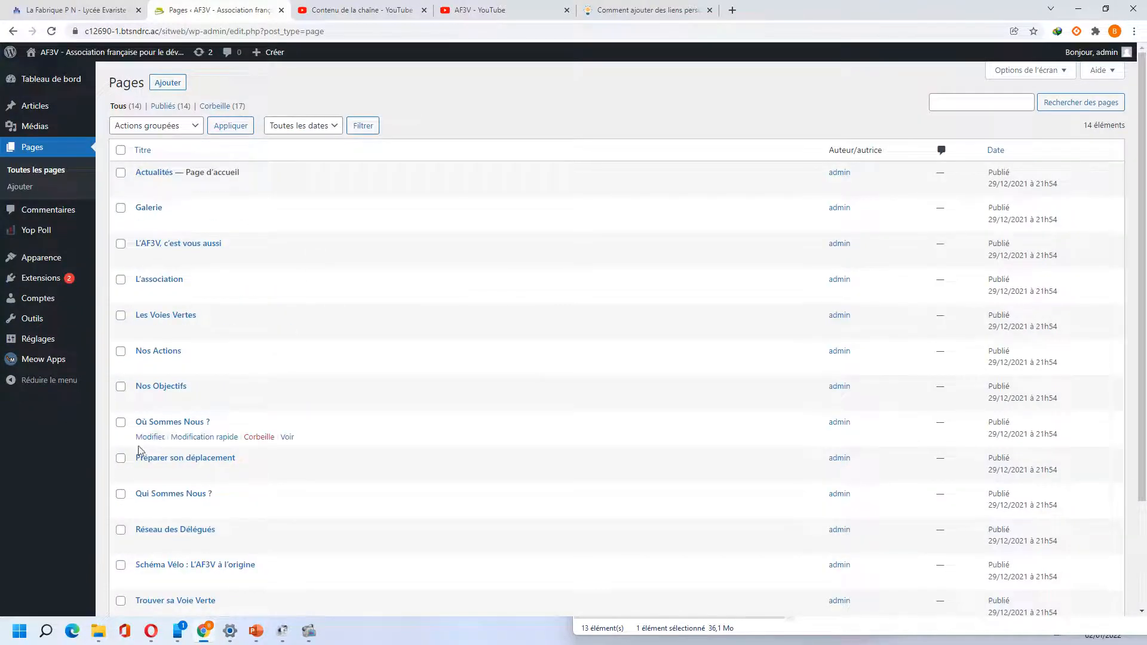
click(171, 495)
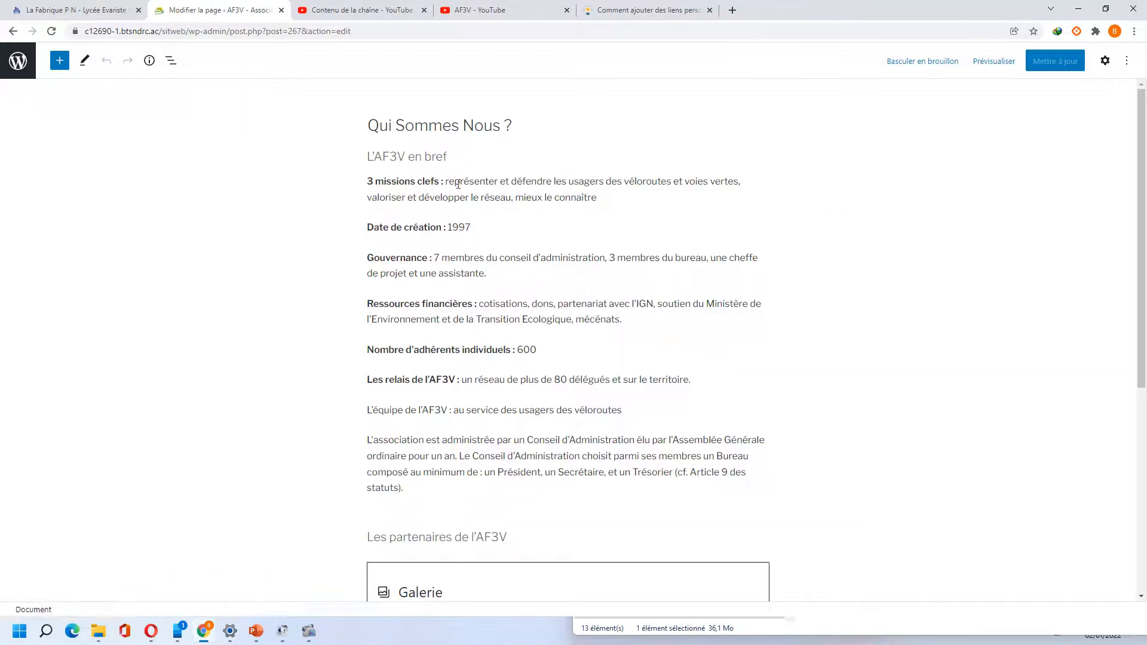
scroll(531, 341, down, 5)
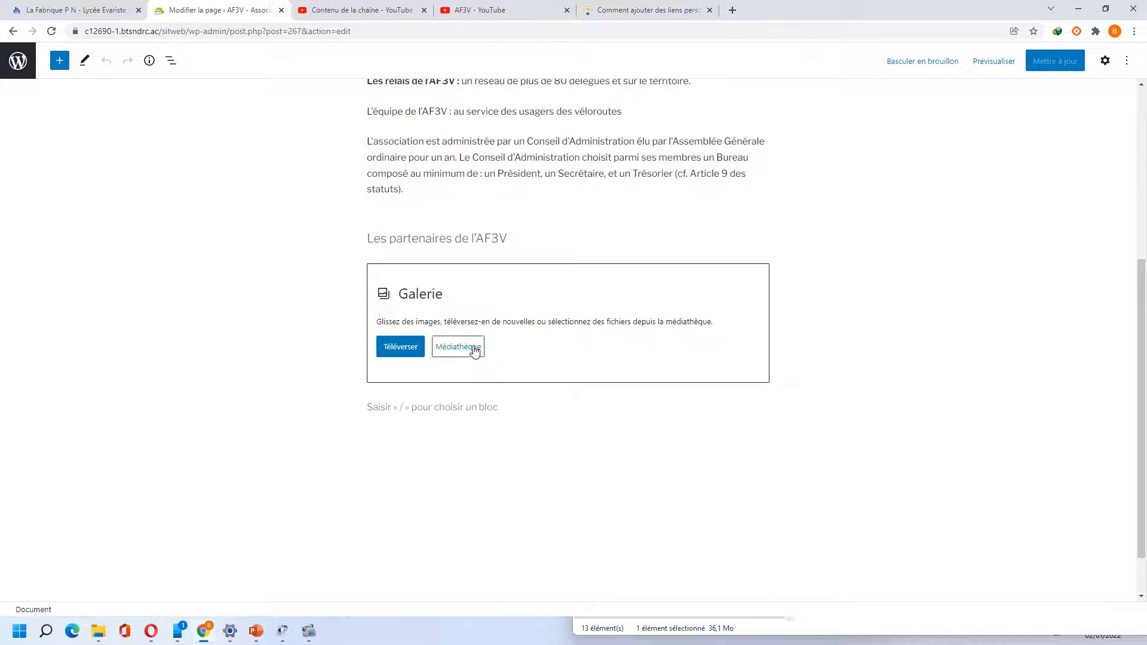
click(475, 351)
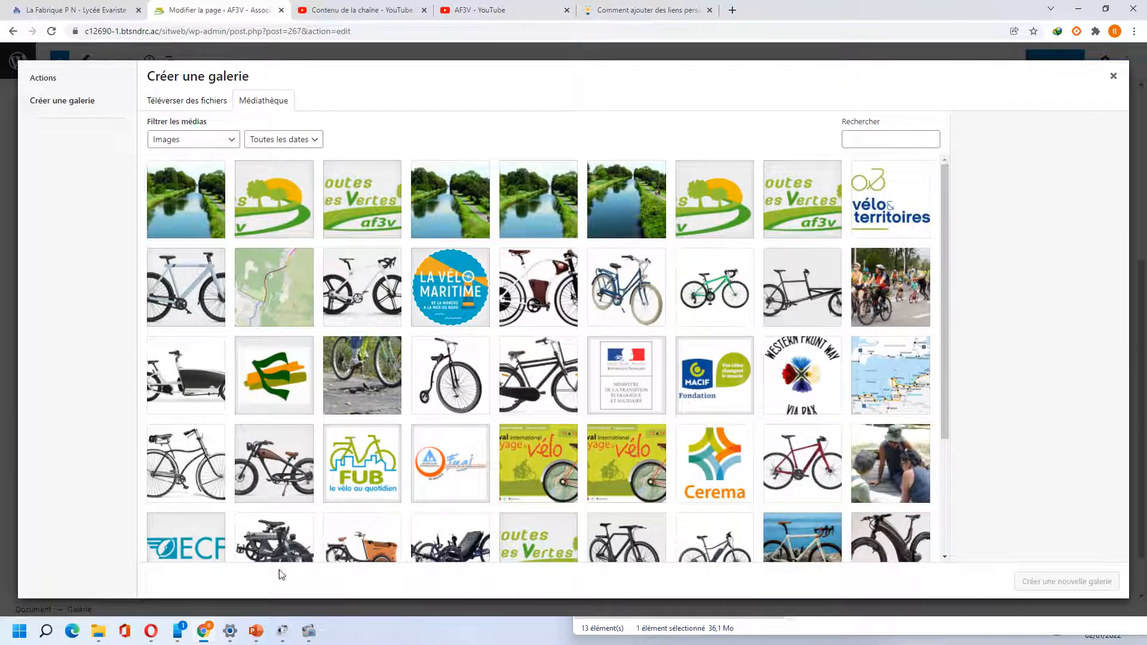
Check the partner logos in PowerPoint and select the MTES, Macif, Western Front Way, FUB and FUaj logos for the gallery
click(253, 635)
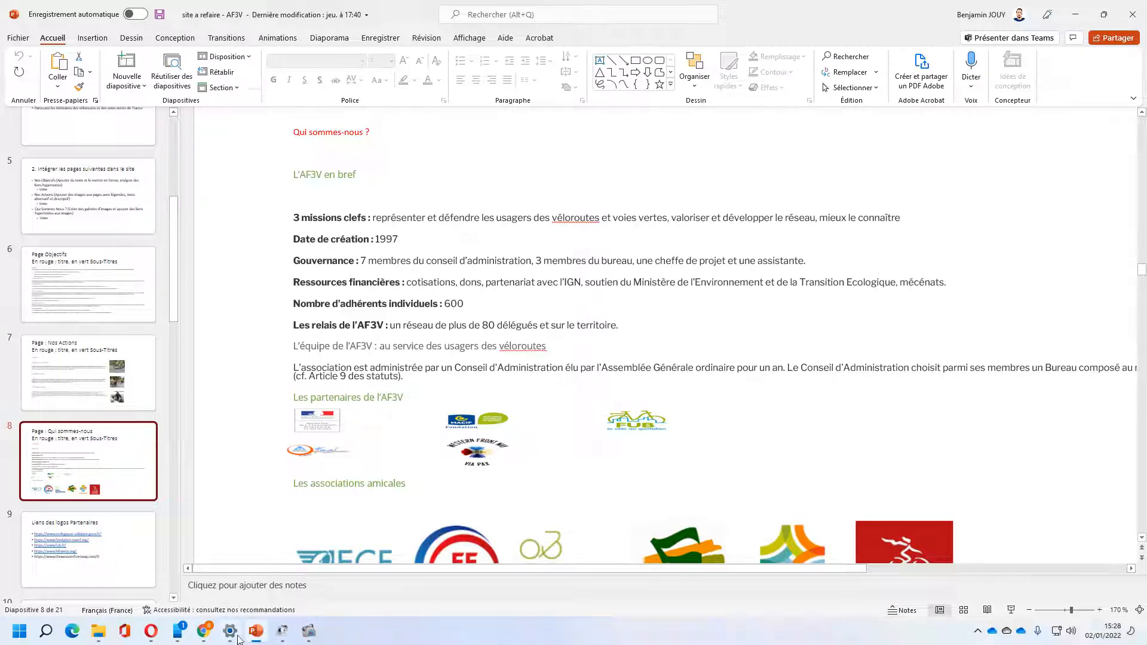
click(207, 632)
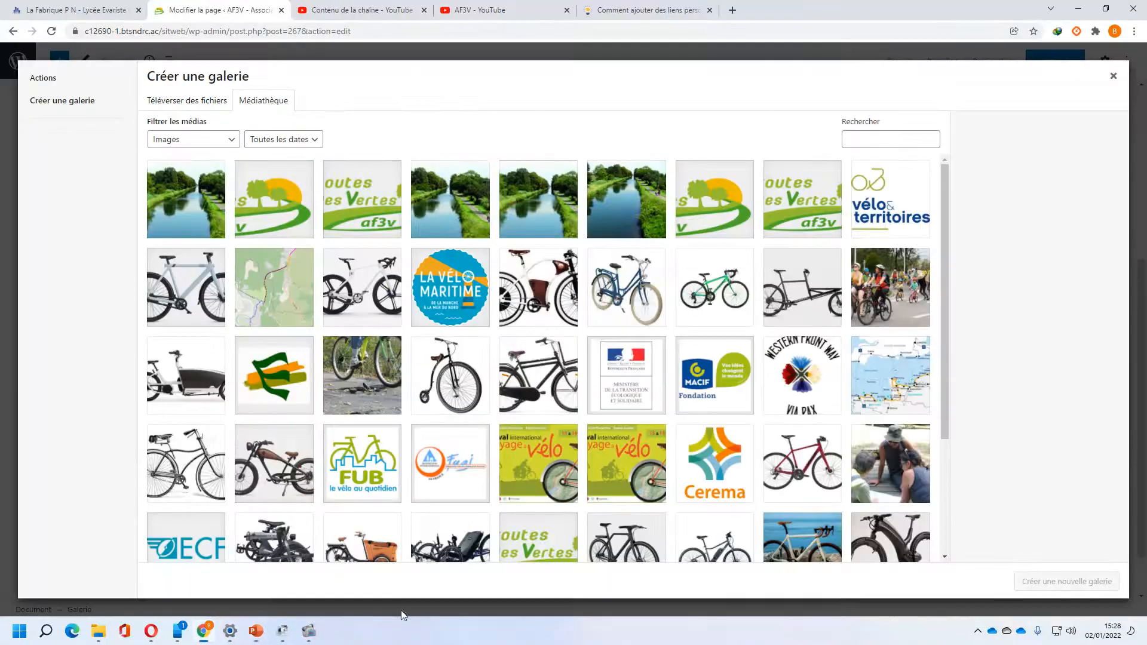
click(626, 406)
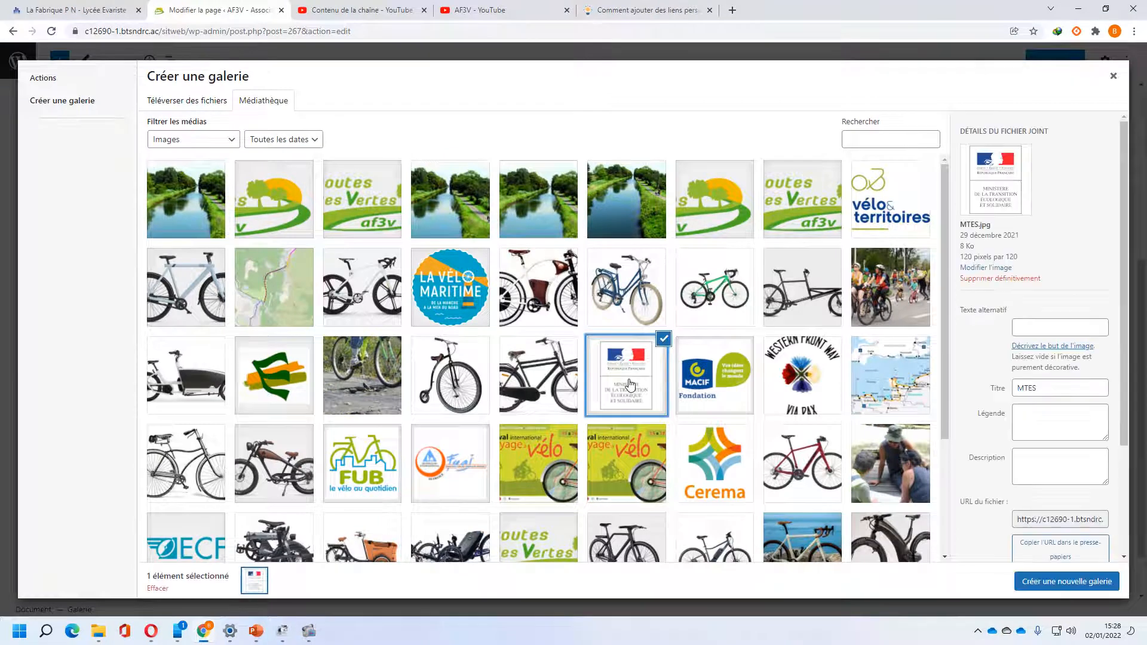
click(718, 384)
click(798, 386)
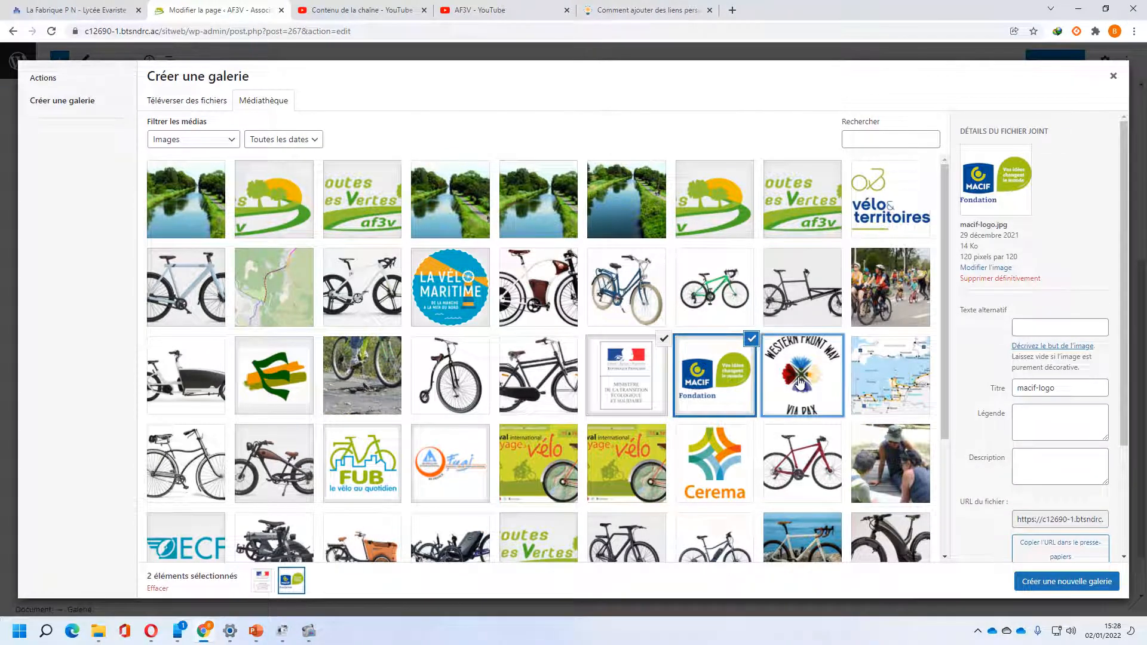
click(374, 469)
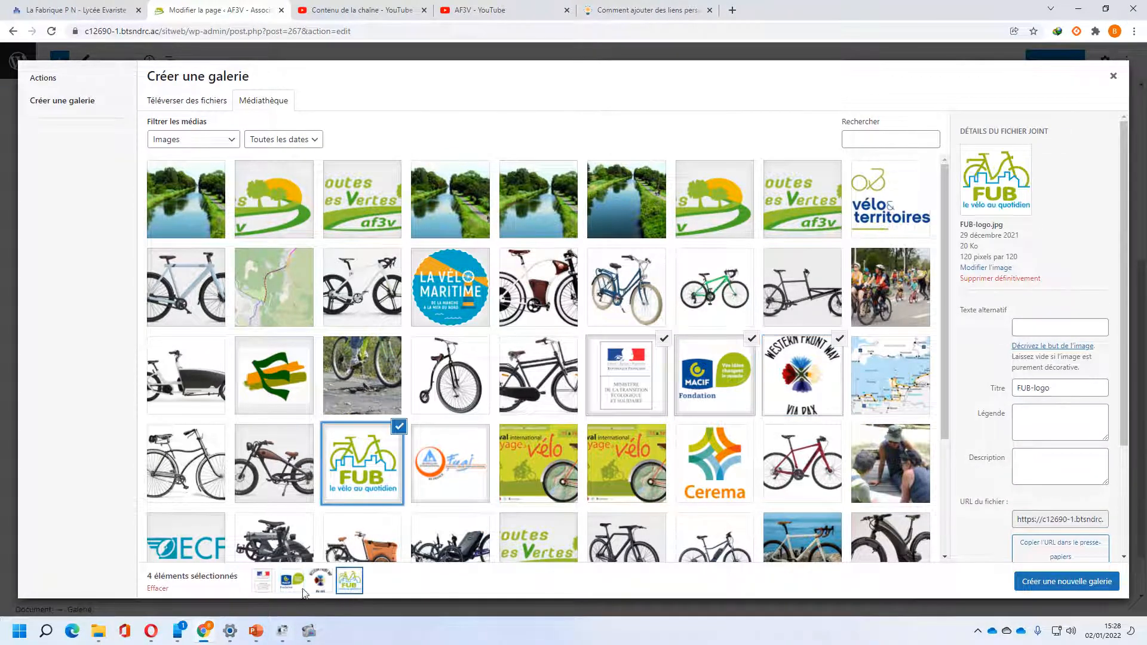
click(262, 637)
click(261, 636)
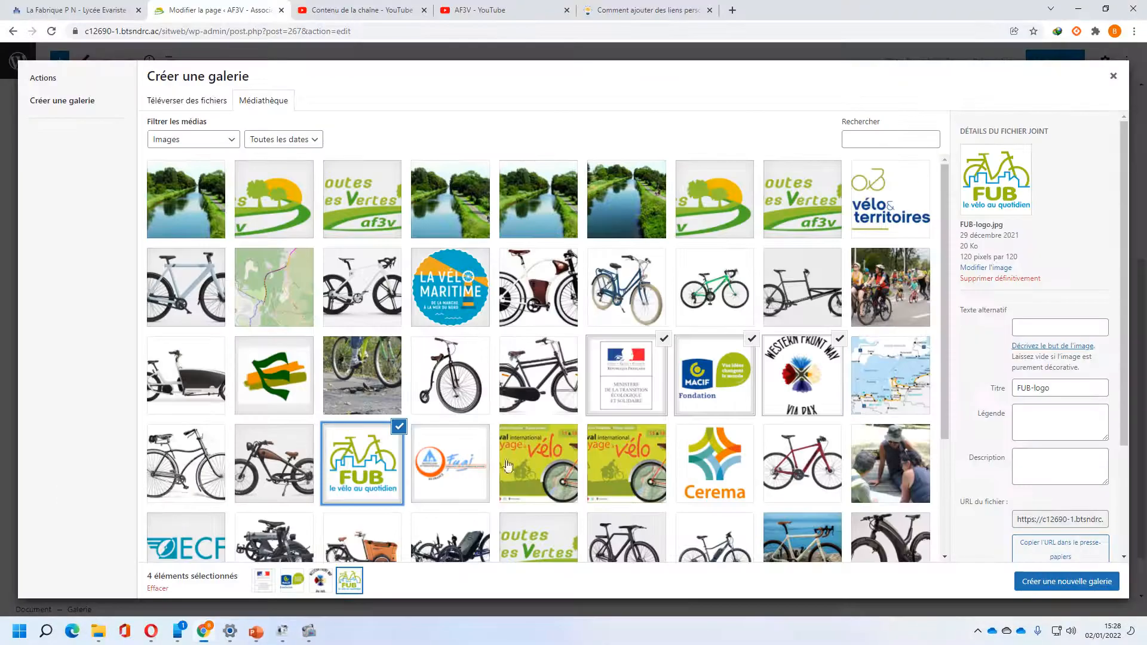
click(465, 464)
Bring up the MTES logo's attachment details and look over its alt text and custom link fields
scroll(1081, 335, down, 3)
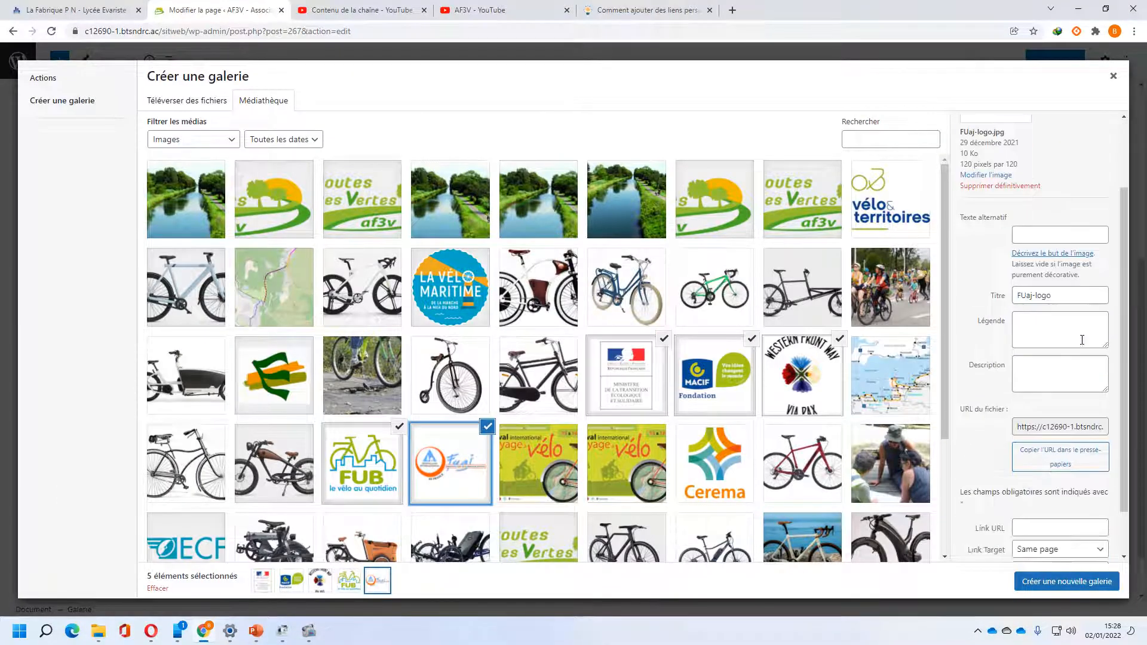
click(639, 365)
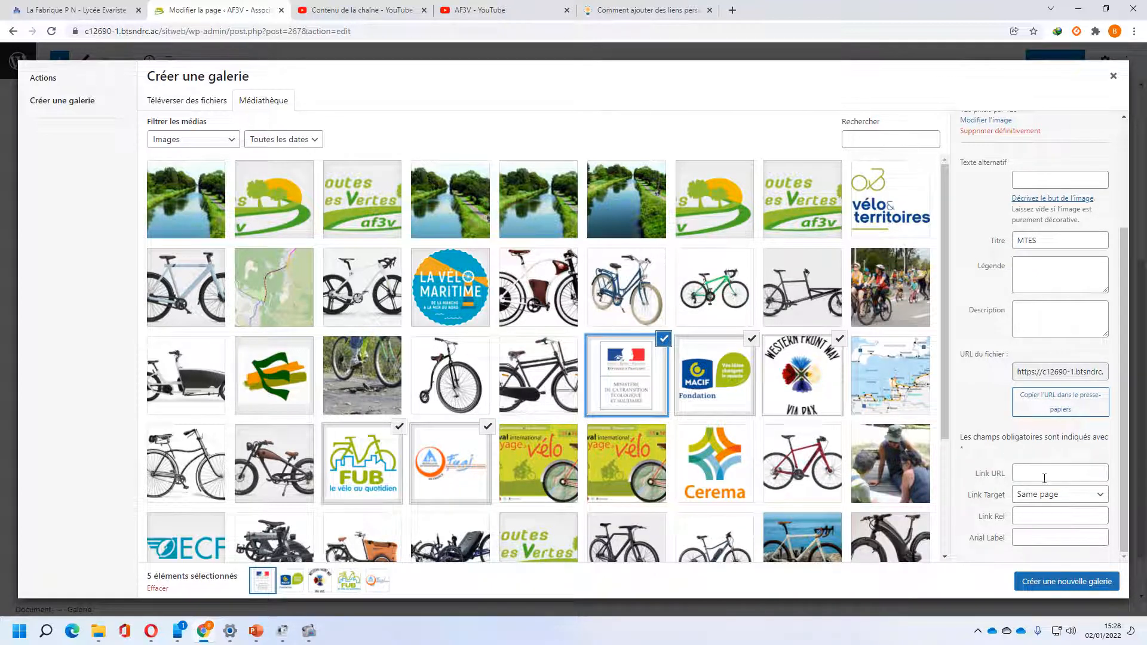
scroll(1085, 442, up, 3)
scroll(1064, 429, down, 3)
scroll(1081, 504, up, 3)
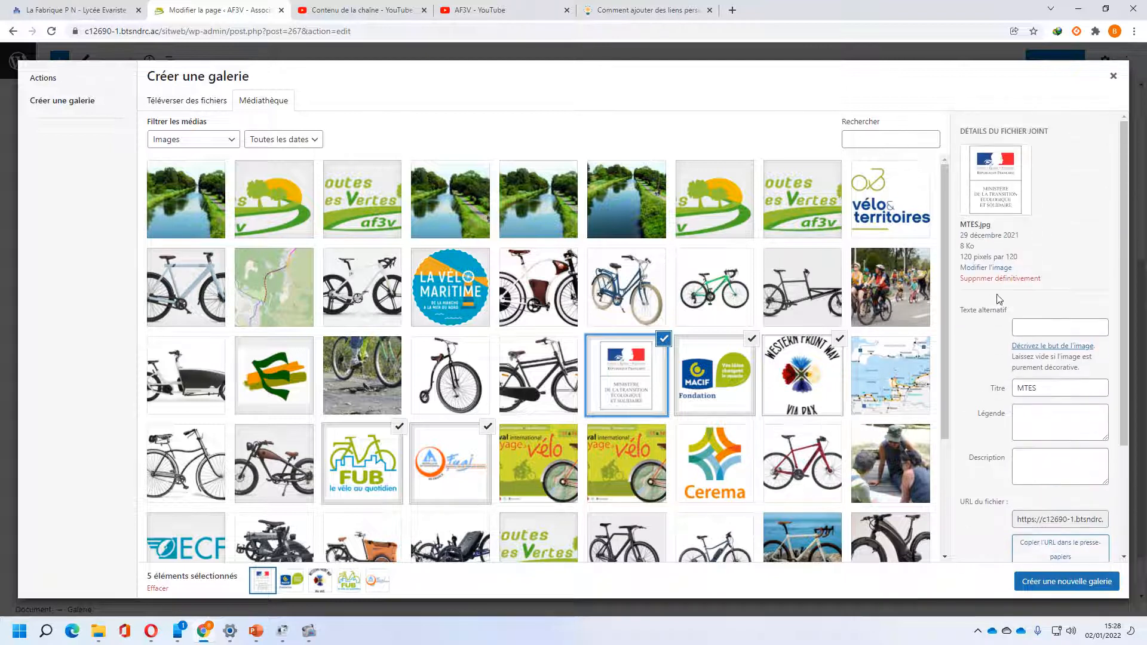
click(1024, 327)
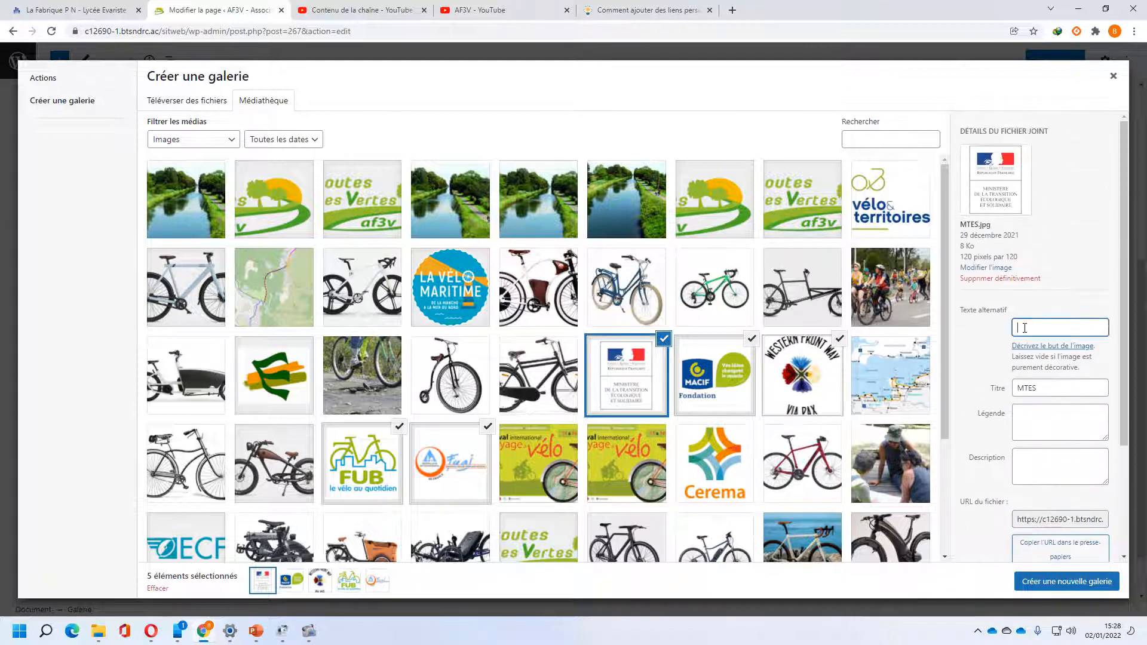
click(209, 635)
click(256, 631)
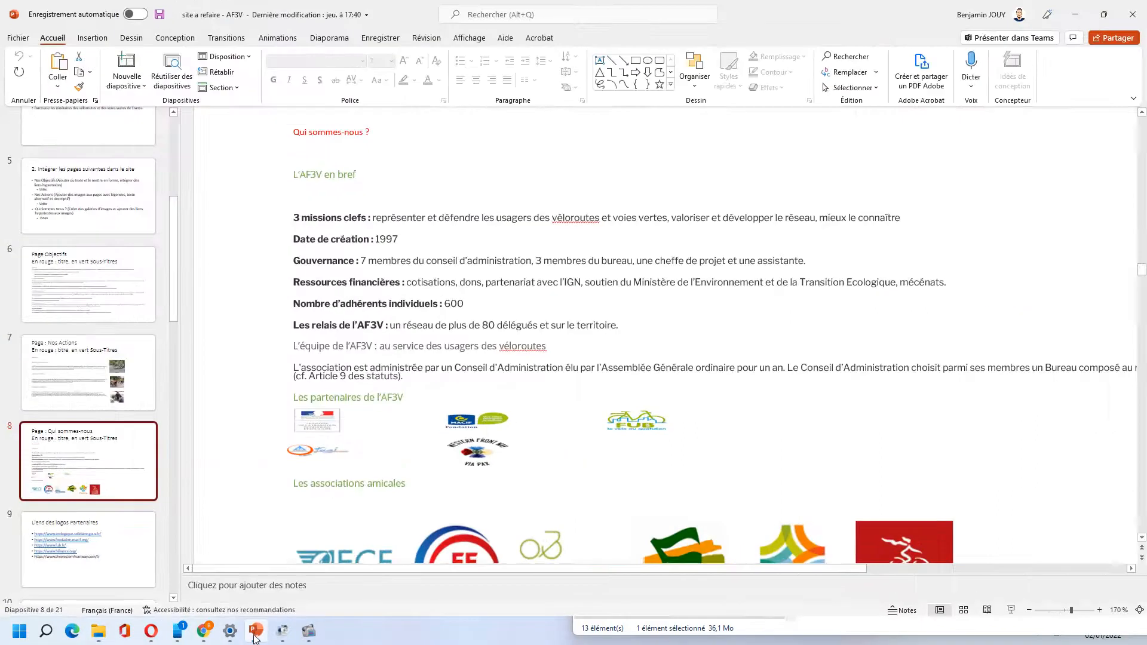
click(110, 564)
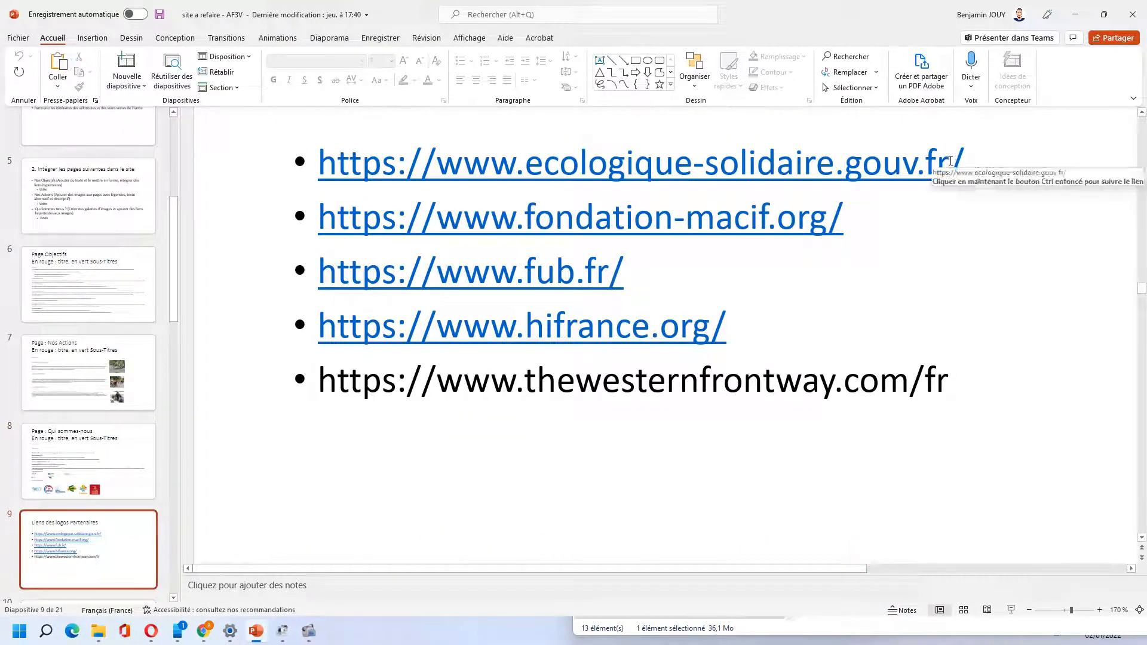
drag(950, 161, 319, 154)
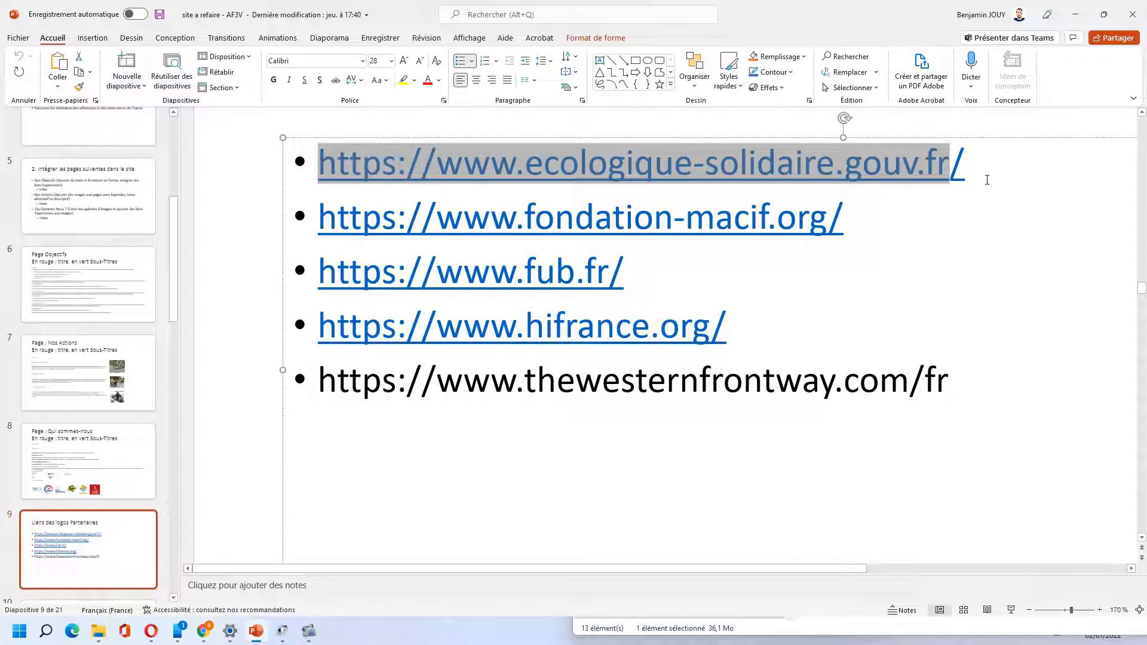
drag(986, 180, 266, 163)
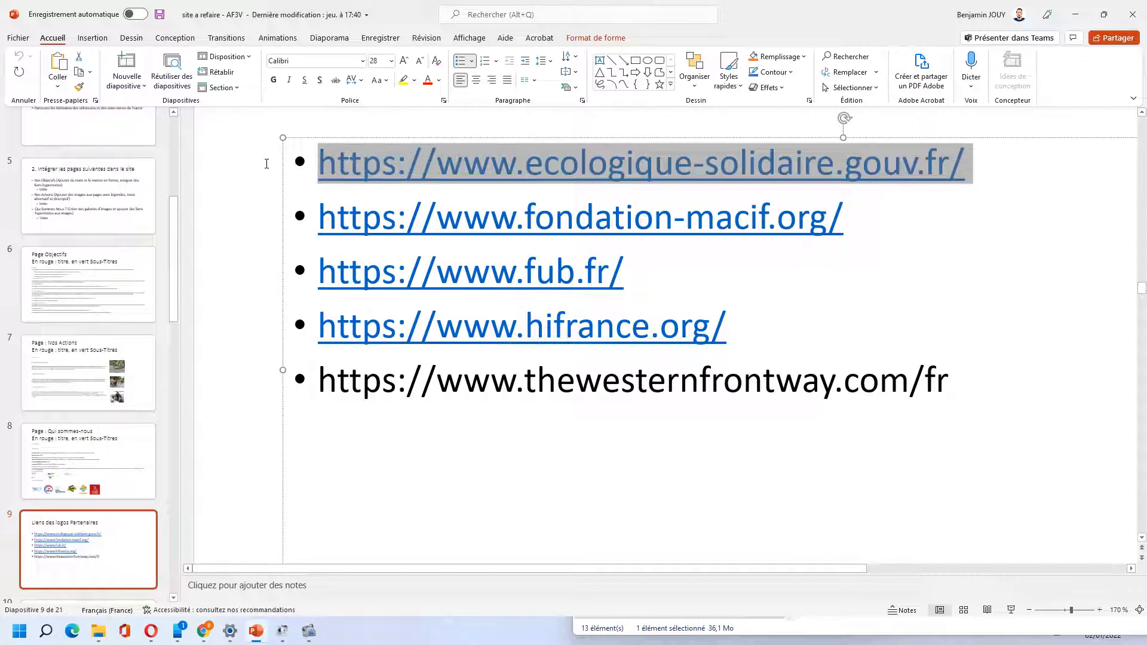
click(203, 632)
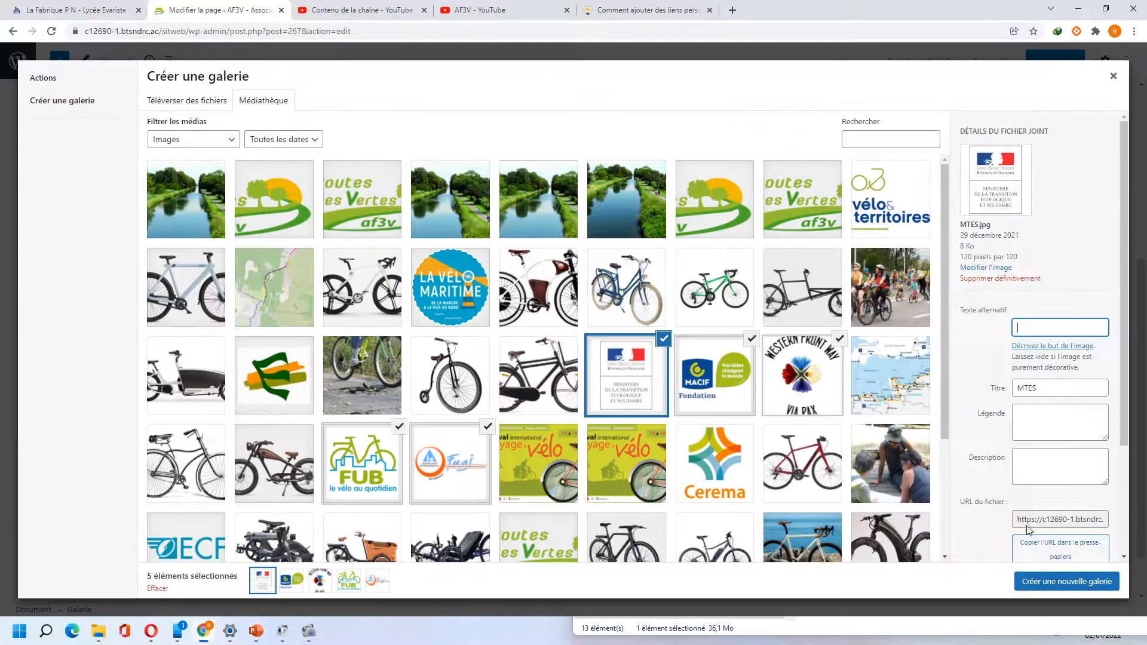
scroll(1070, 490, down, 3)
click(1049, 472)
key(ctrl+v)
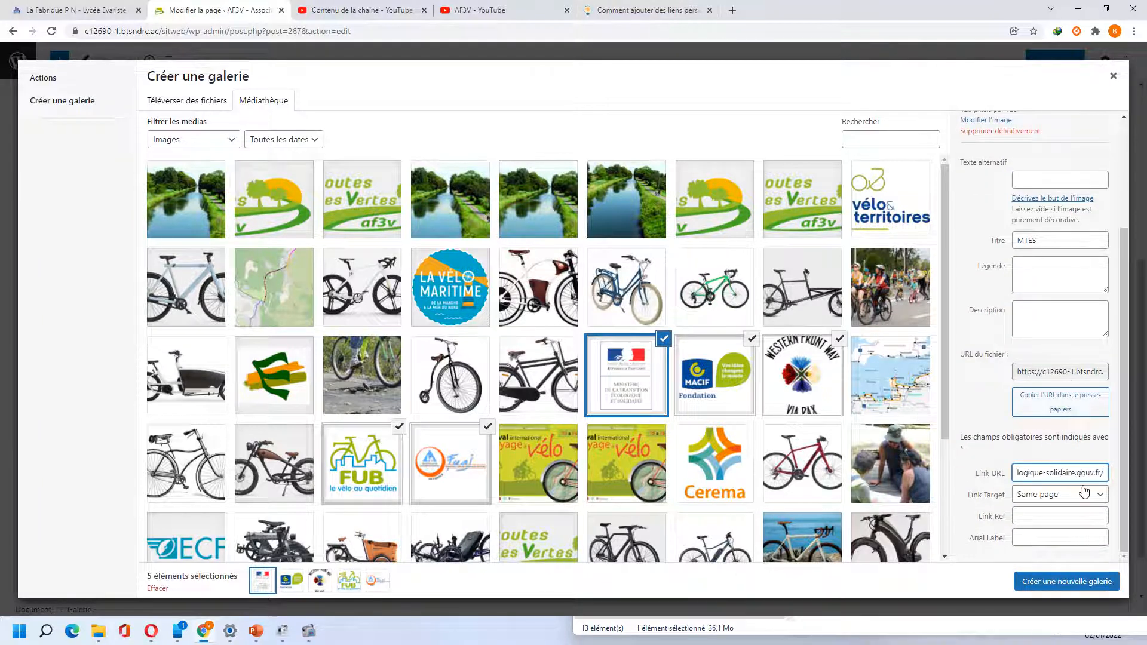
Retitle the MTES logo "Ministère de la transition écologique et solidaire" and copy that title
drag(1043, 241, 991, 242)
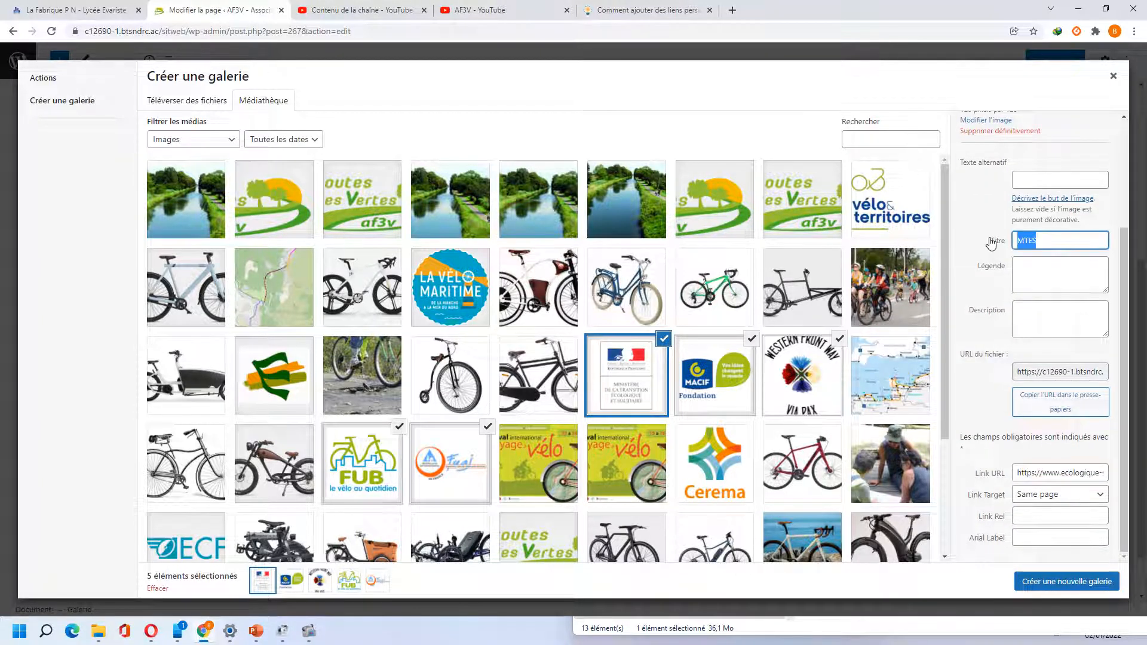
text(Ministère de la transition)
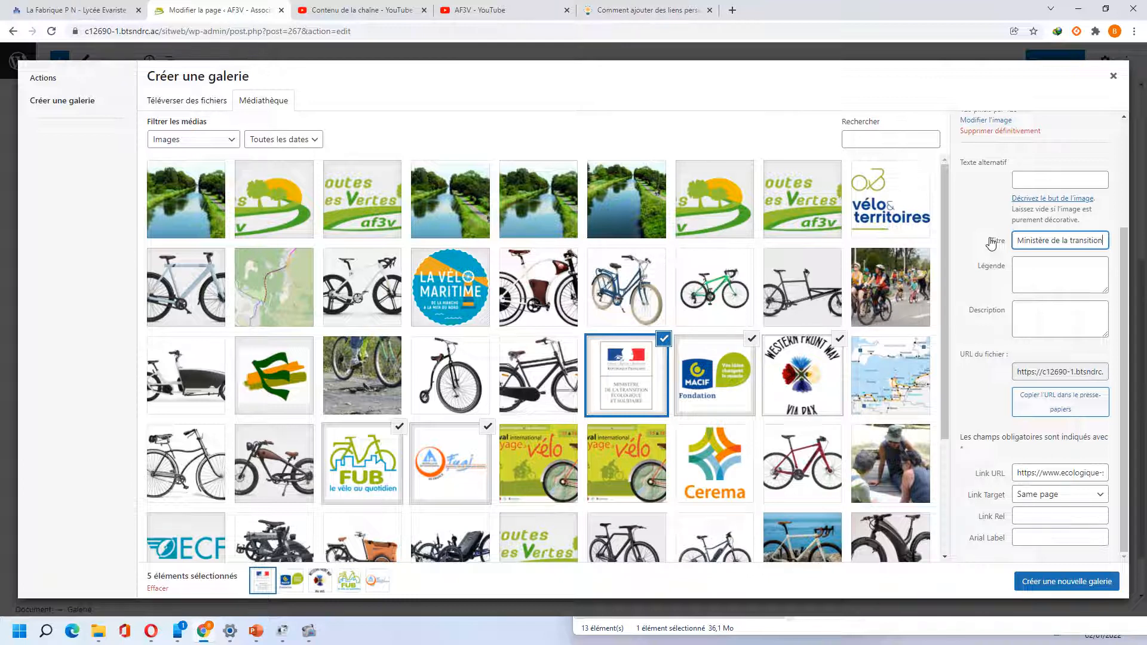
text( écologiq)
text(ue et solida)
text(ire)
key(ctrl+a)
key(ctrl+c)
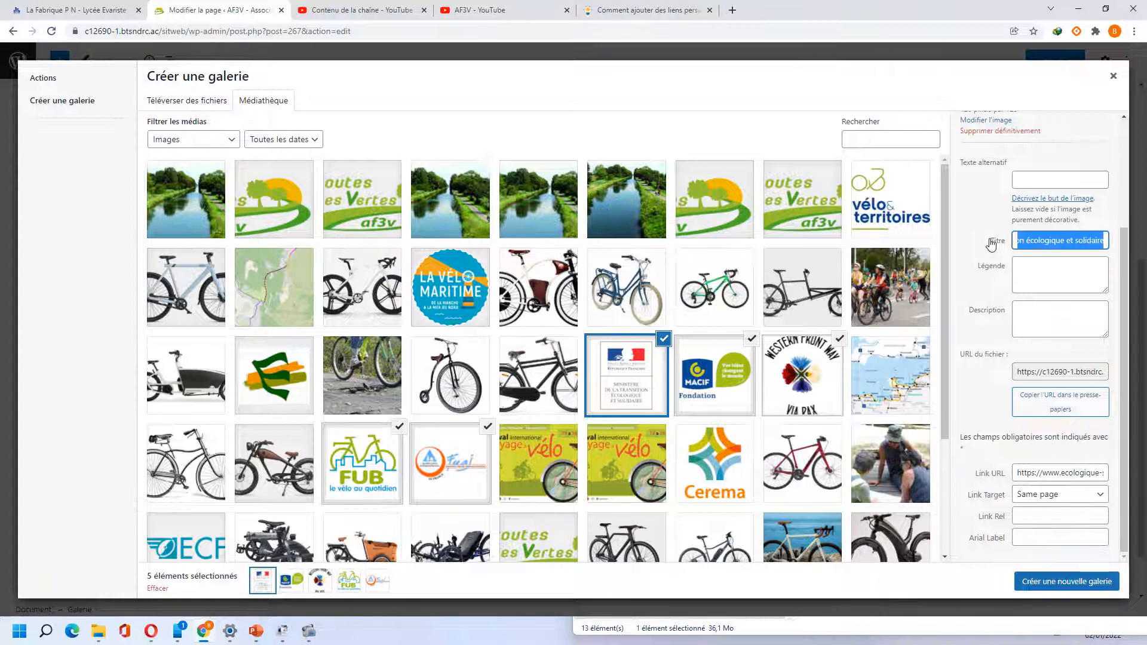
Reuse the ministry title as the MTES logo's alt text, caption and description, and set its Link Target to New page
click(1047, 182)
key(ctrl+v)
click(1052, 275)
key(ctrl+v)
click(1051, 320)
key(ctrl+v)
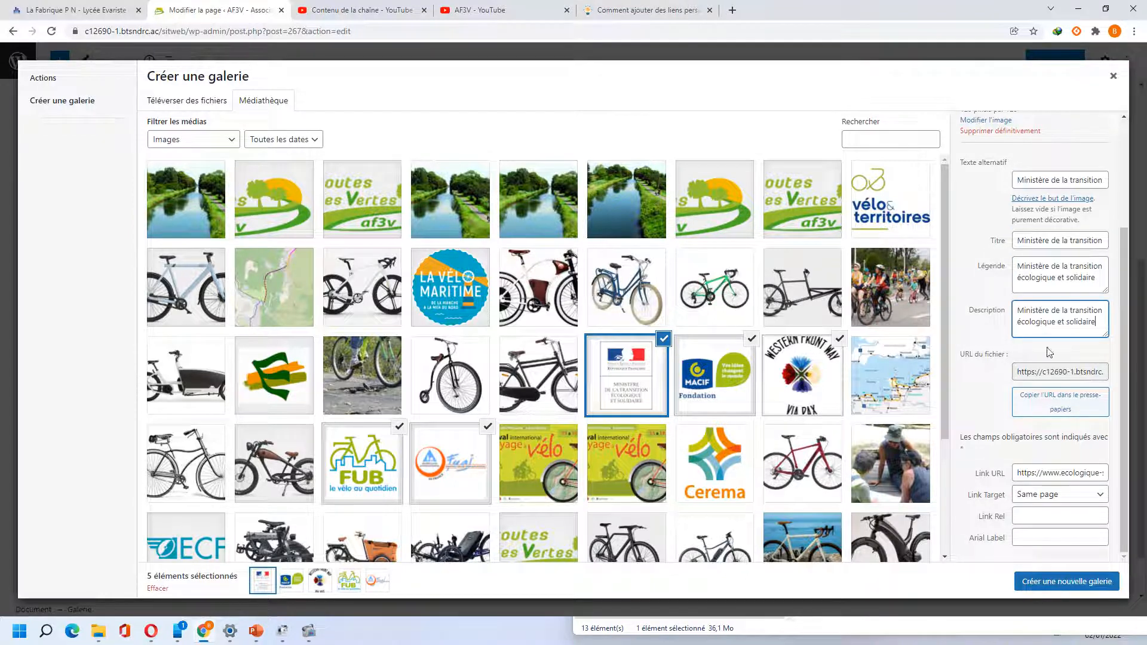
click(1052, 494)
click(1026, 520)
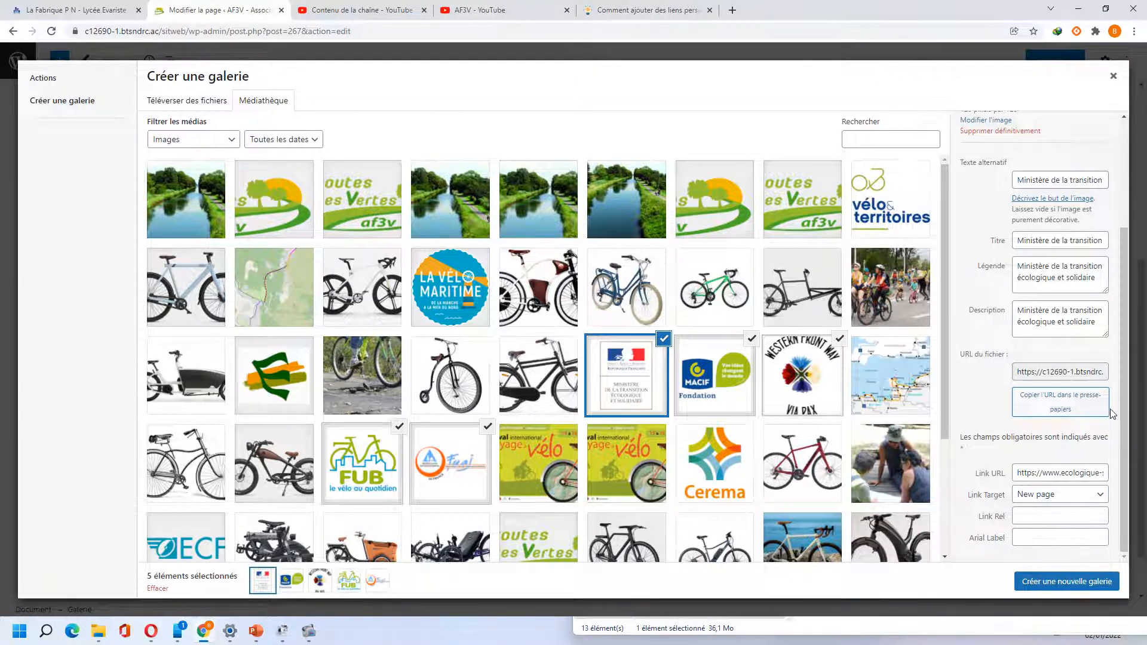
Set the Macif logo's alt text to "Fondation Macif"
click(730, 382)
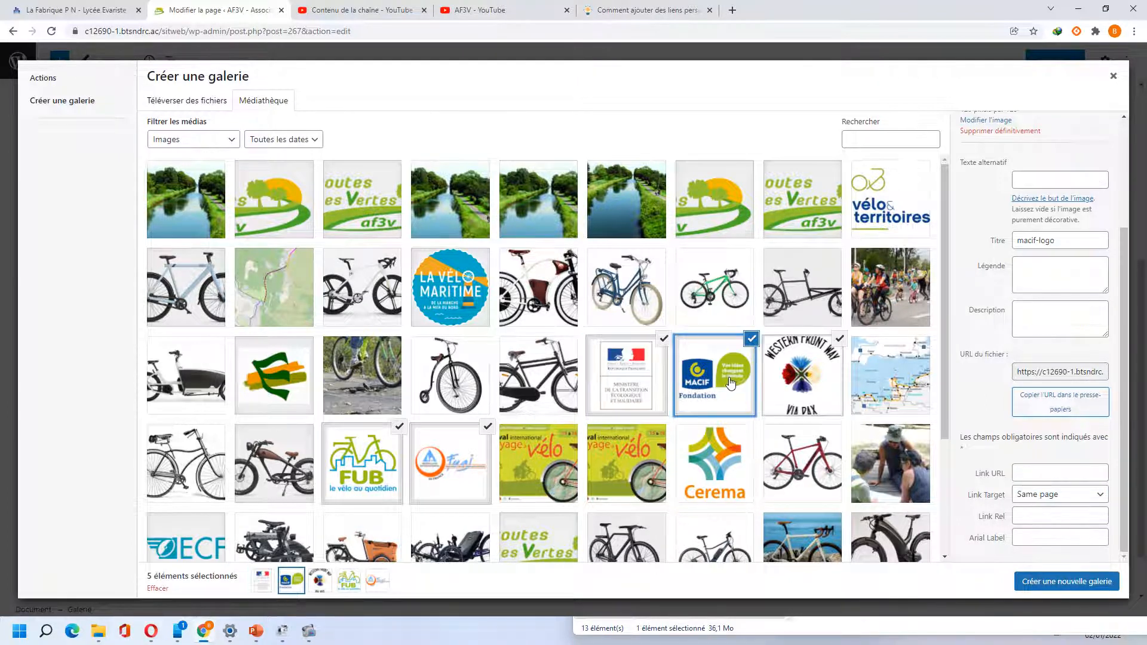
click(1056, 179)
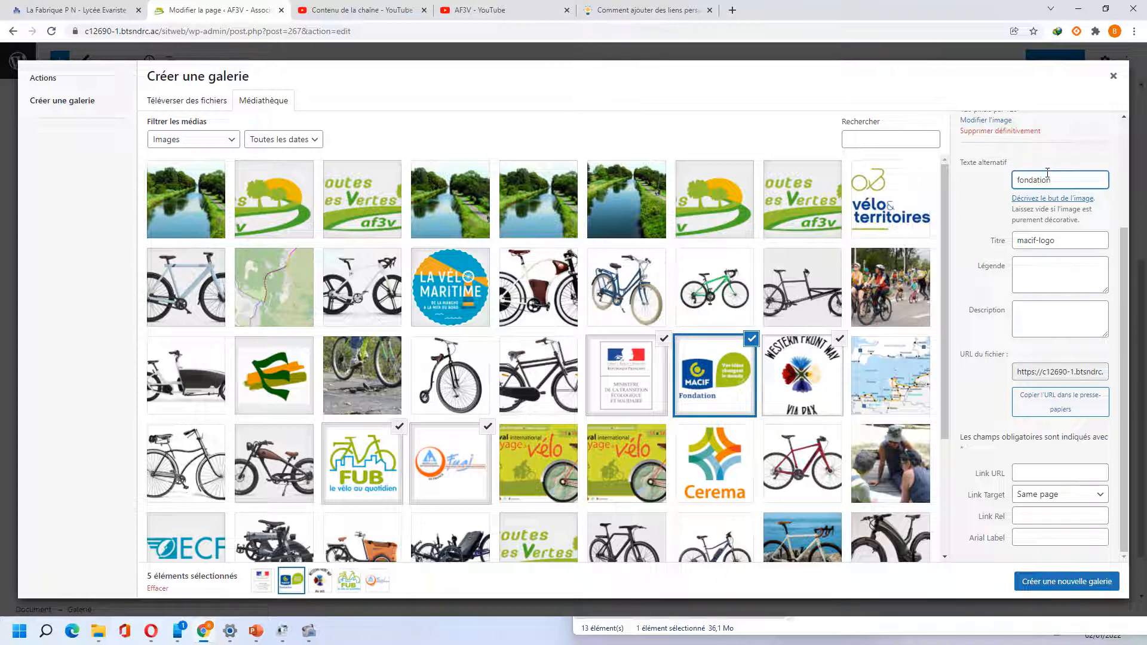
key(BackSpace)
key(BackSpace)
key(BackSpace)
key(BackSpace)
key(BackSpace)
key(BackSpace)
key(BackSpace)
key(BackSpace)
key(BackSpace)
Copy the Macif logo's alt text into its title, caption and description
drag(1087, 186, 923, 188)
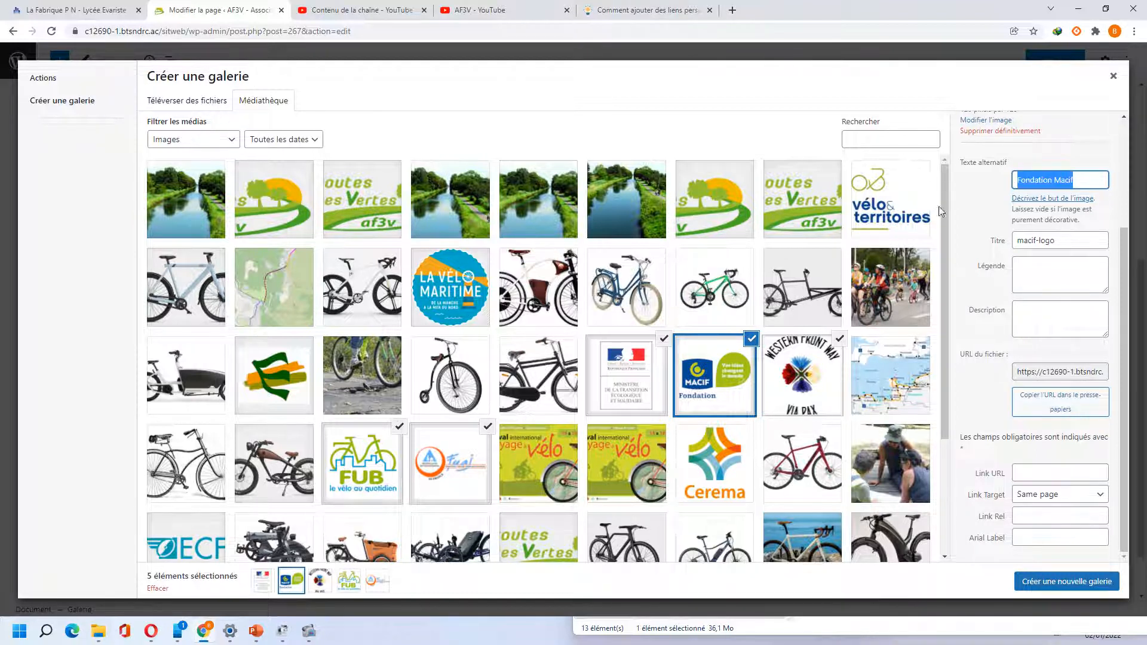
key(ctrl+c)
key(Tab)
key(ctrl+v)
key(Tab)
key(ctrl+v)
key(Tab)
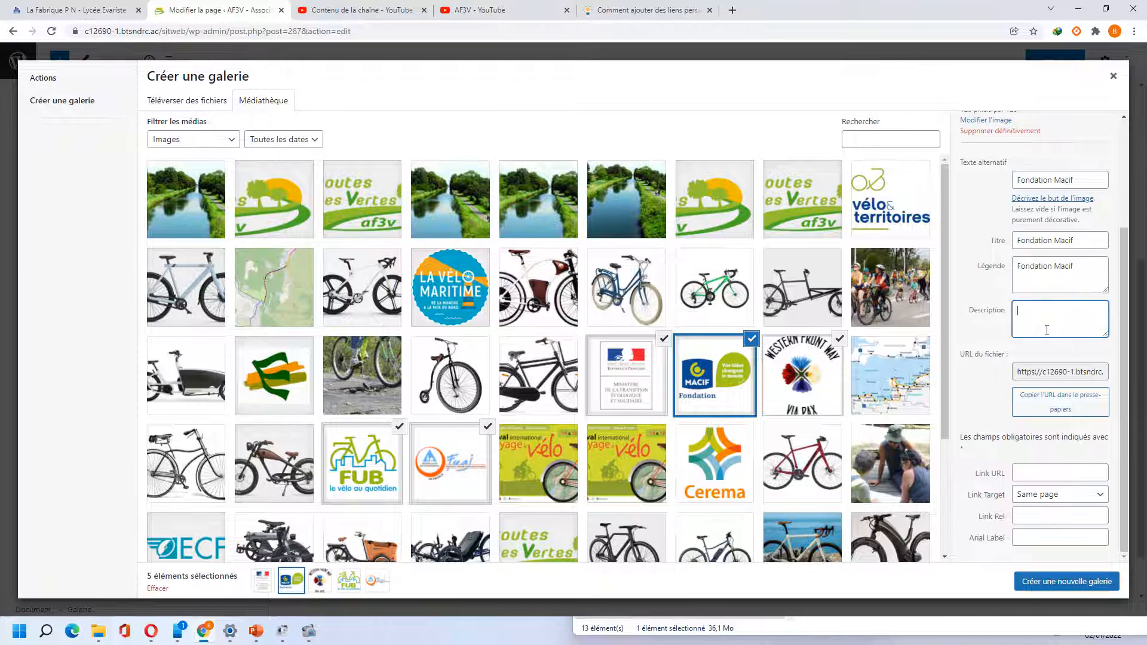
key(ctrl+v)
click(260, 632)
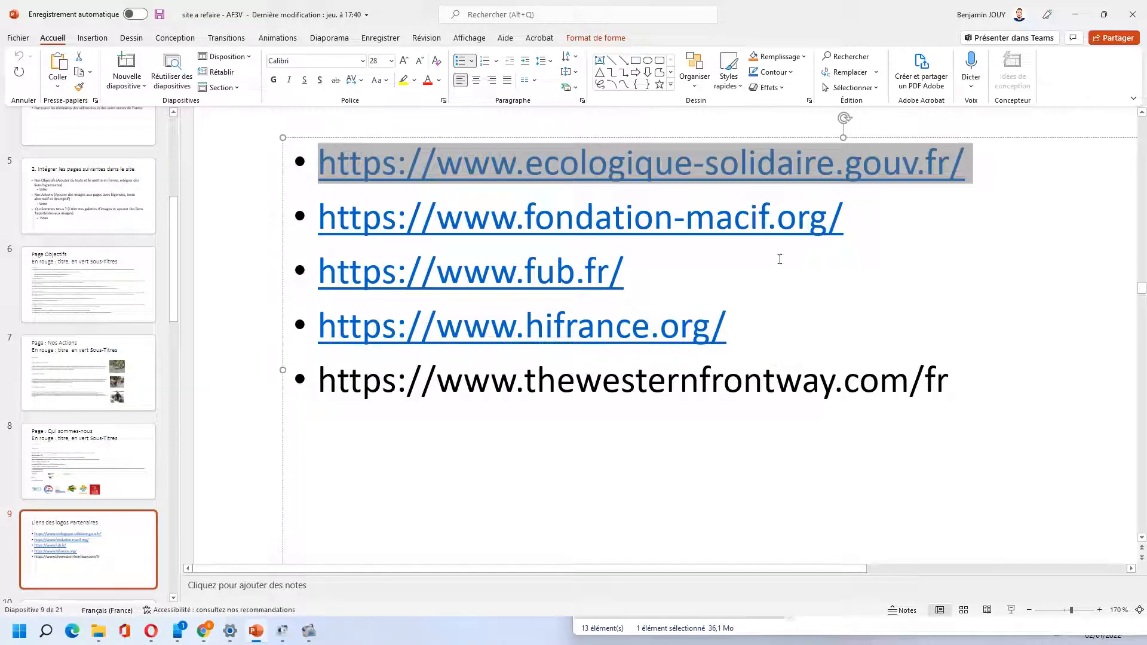
drag(855, 227, 356, 234)
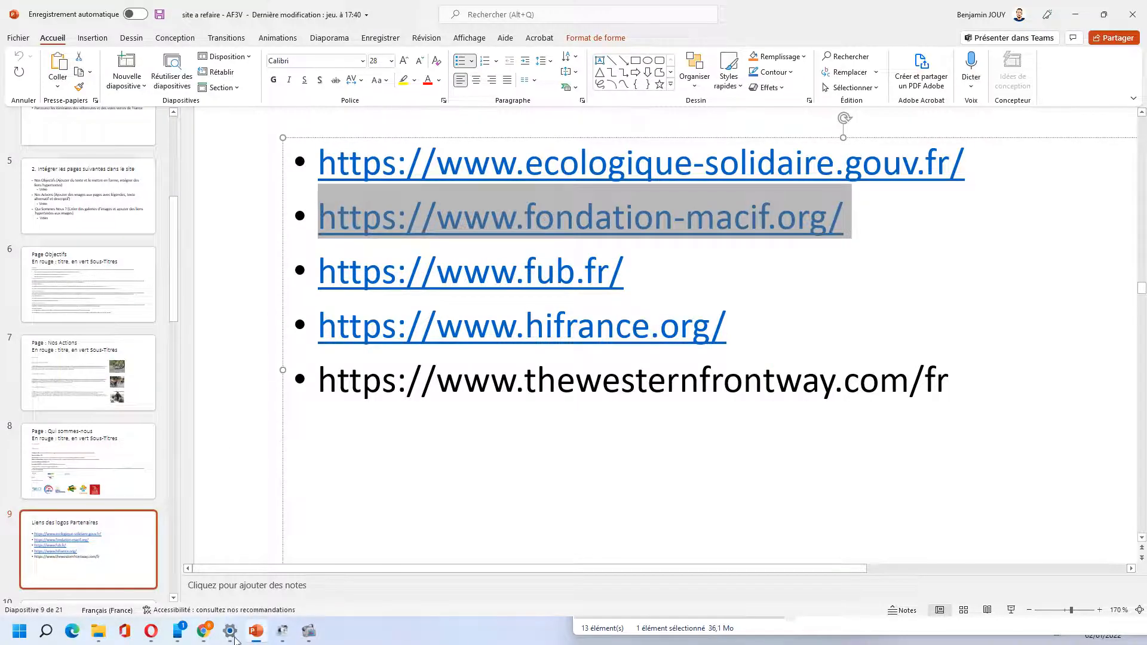
click(206, 634)
click(1069, 475)
key(ctrl+v)
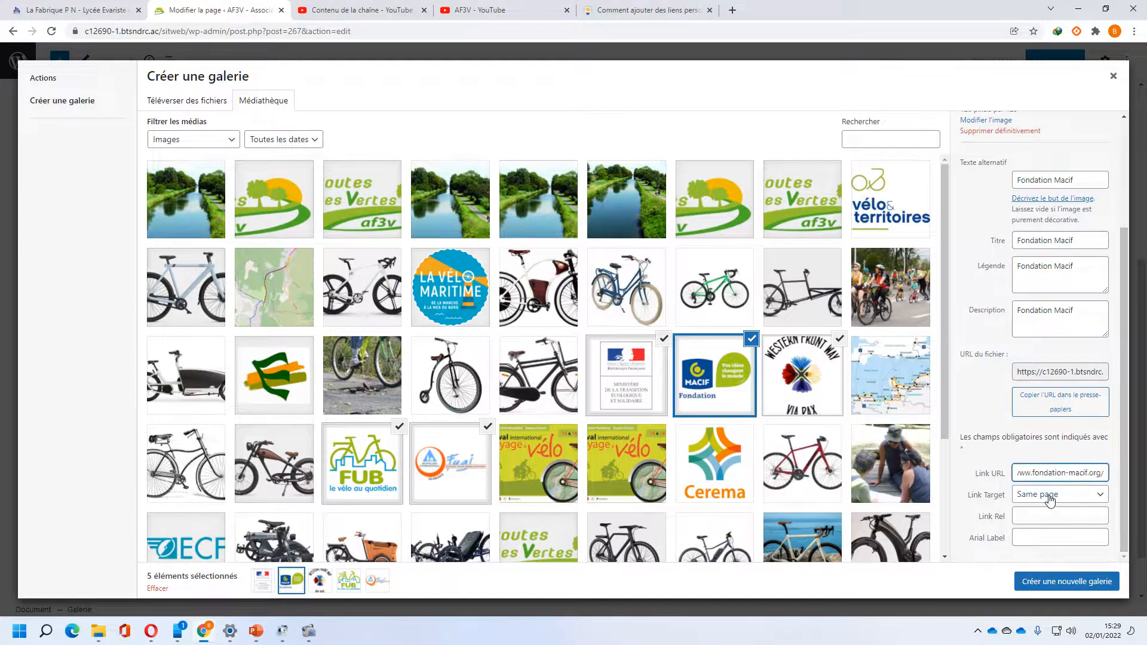
click(1054, 495)
click(1039, 522)
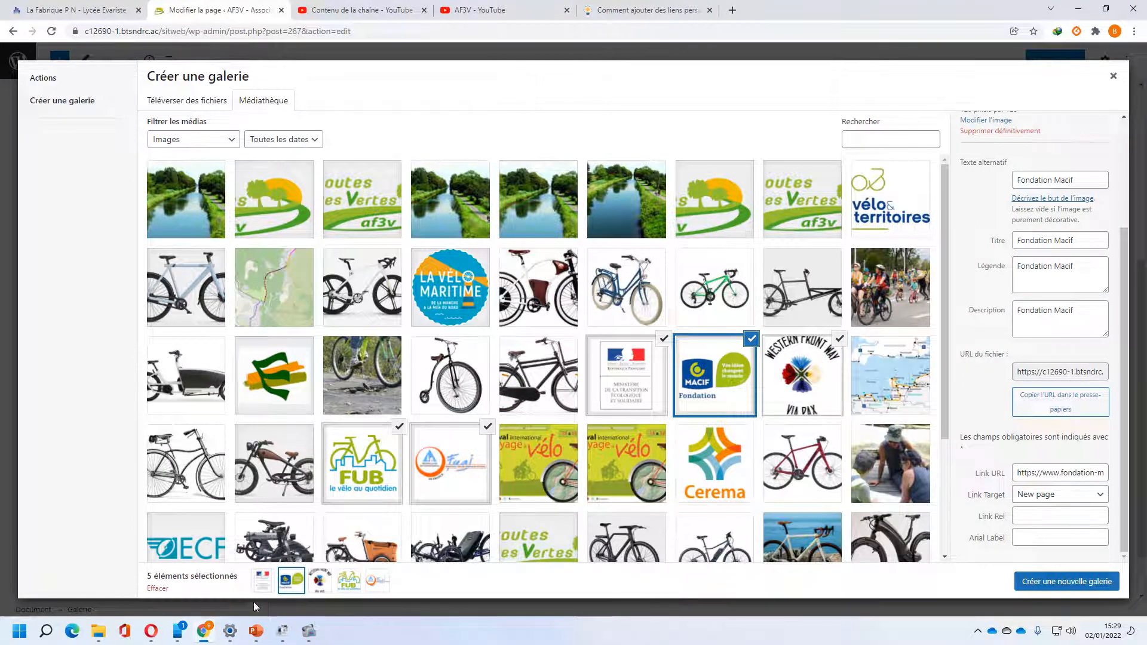
click(263, 632)
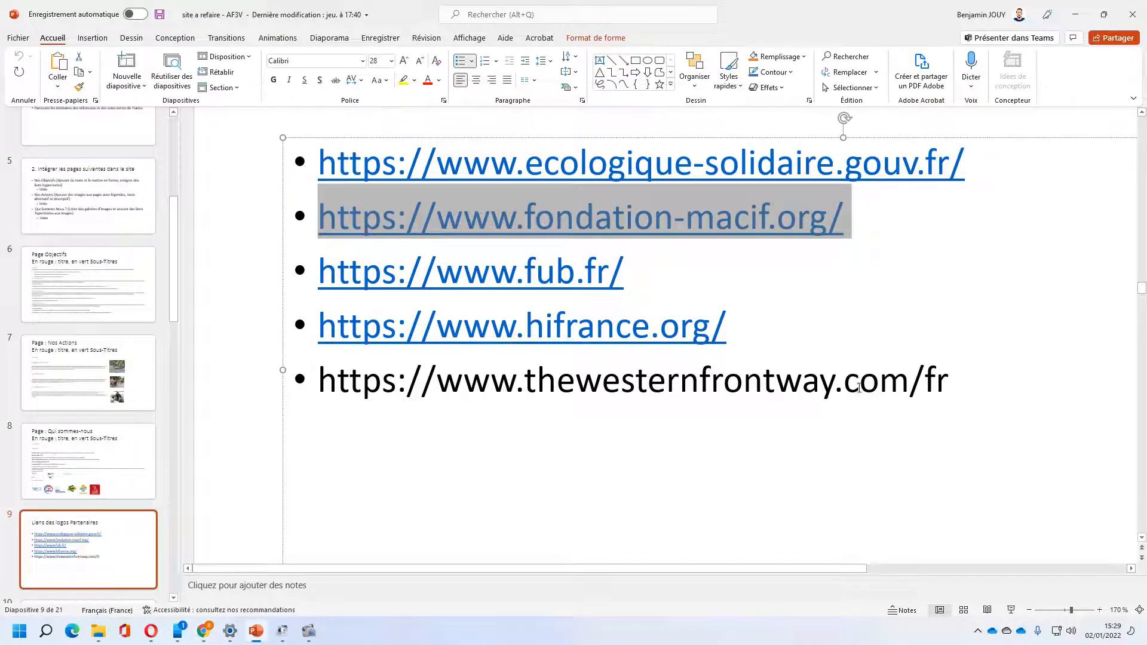
drag(967, 389, 305, 393)
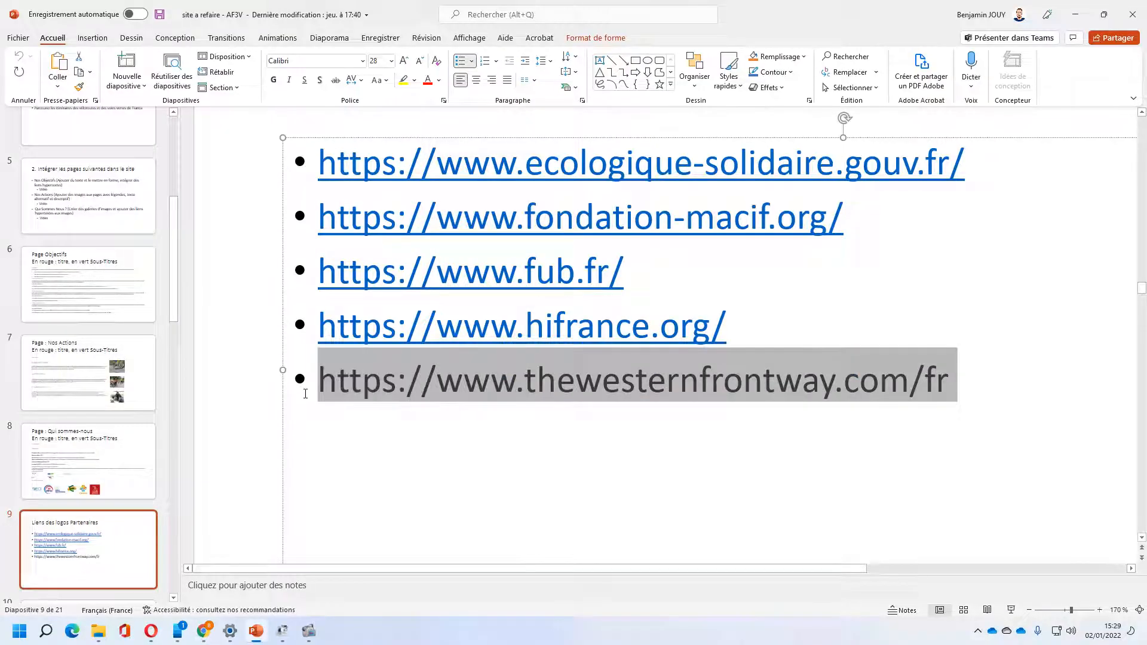
click(201, 637)
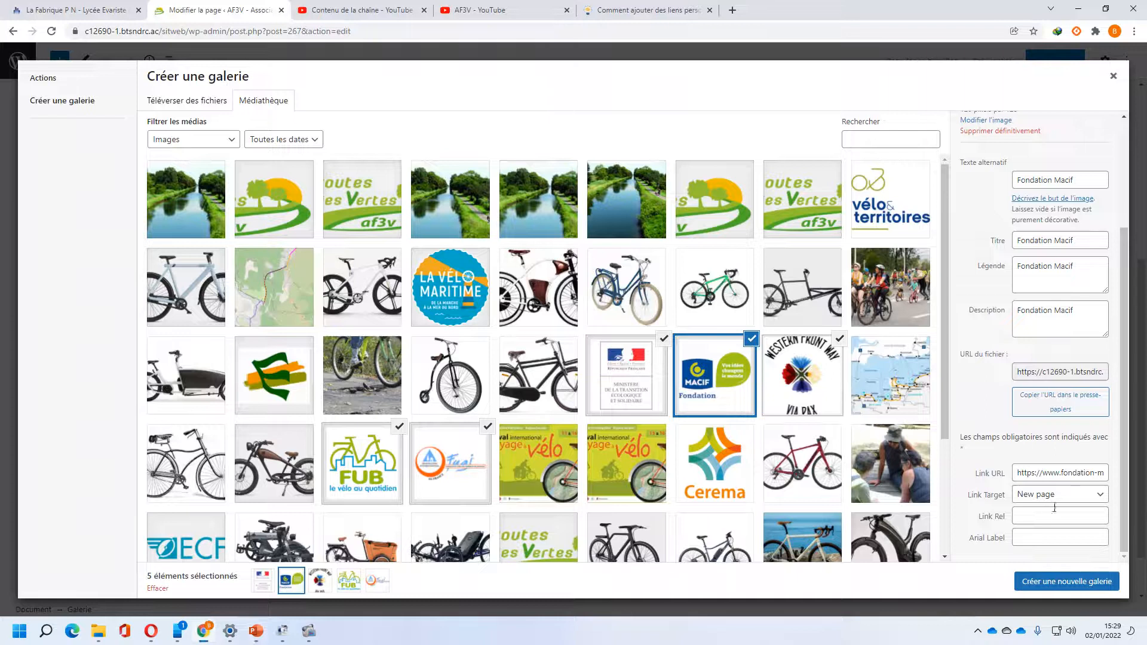
click(780, 393)
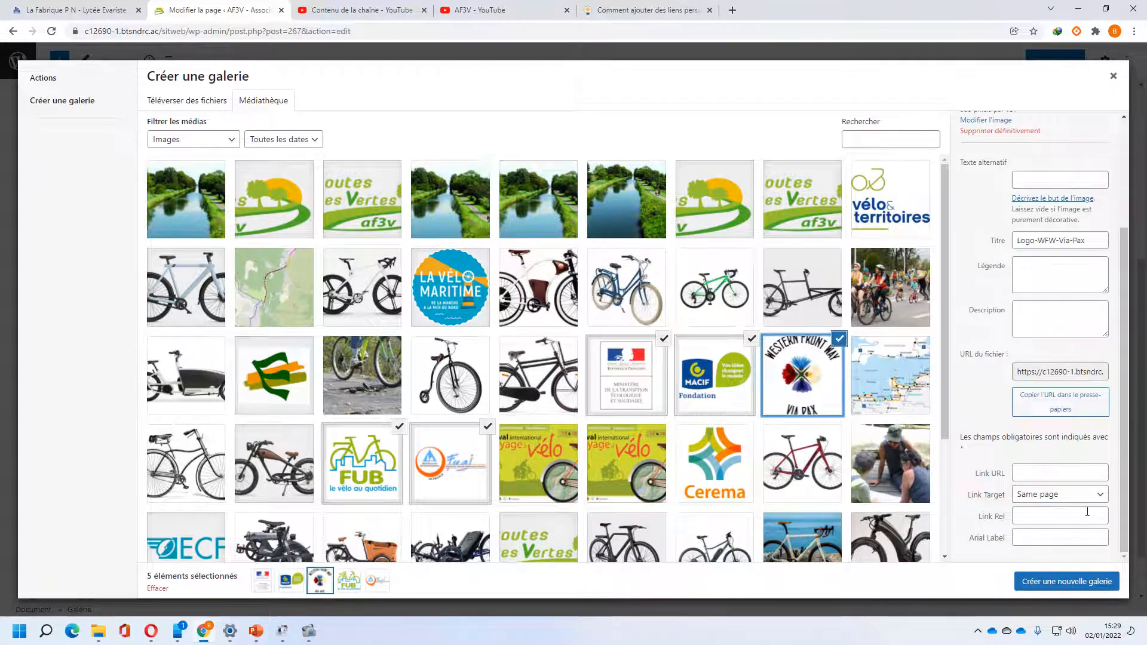
click(1058, 494)
click(1050, 496)
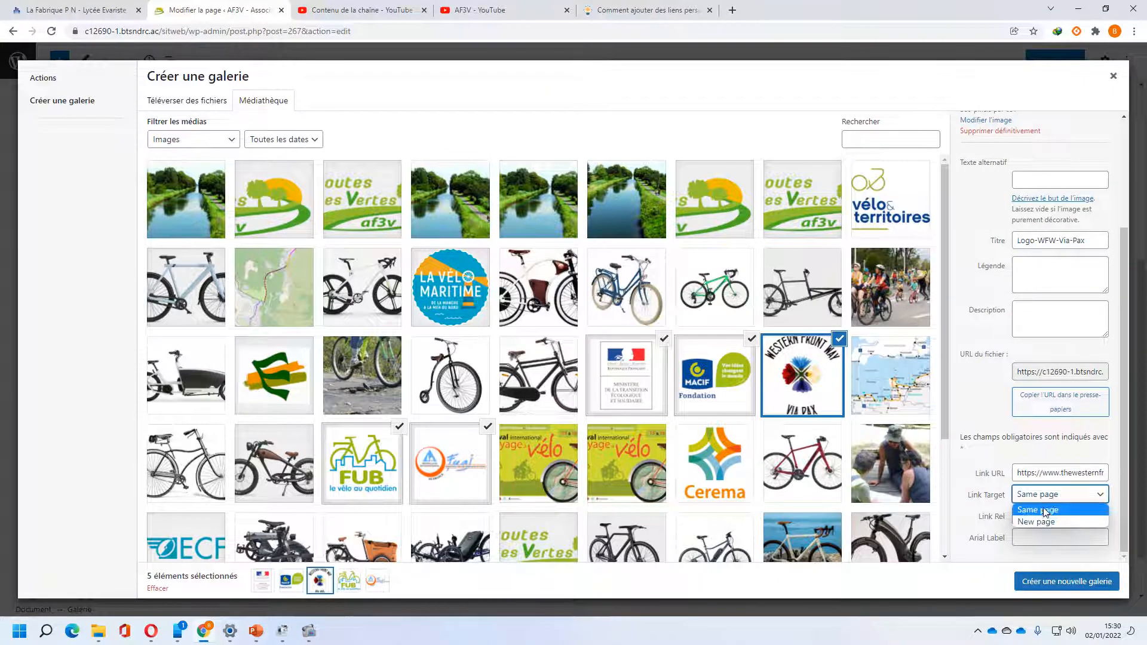
click(1050, 522)
Set the Western Front Way logo's alt text, title, caption and description to "Western Front Way"
click(1070, 181)
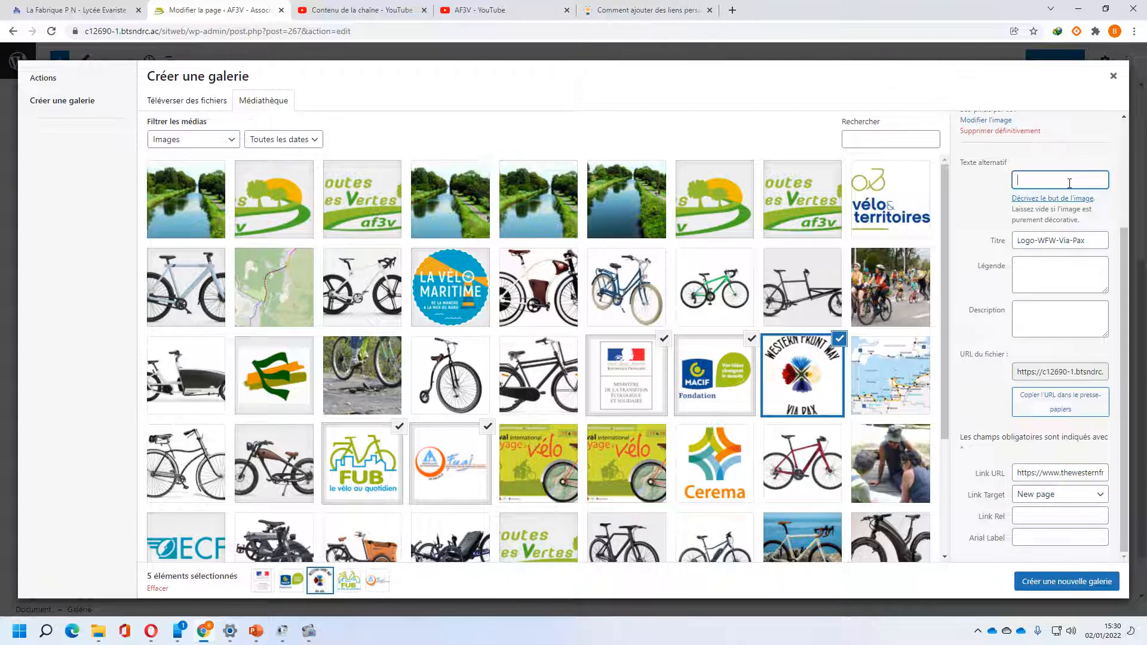
text(Western Front Way)
key(ctrl+a)
key(ctrl+c)
key(Tab)
key(Tab)
key(ctrl+v)
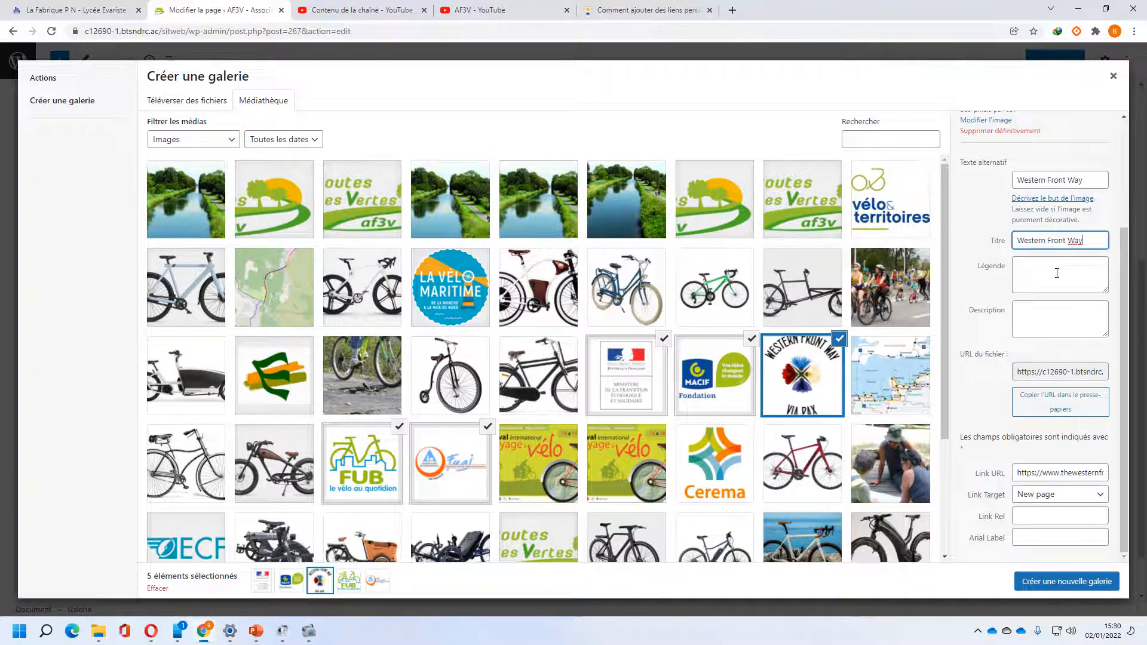
click(1056, 273)
key(ctrl+v)
click(1053, 310)
key(ctrl+v)
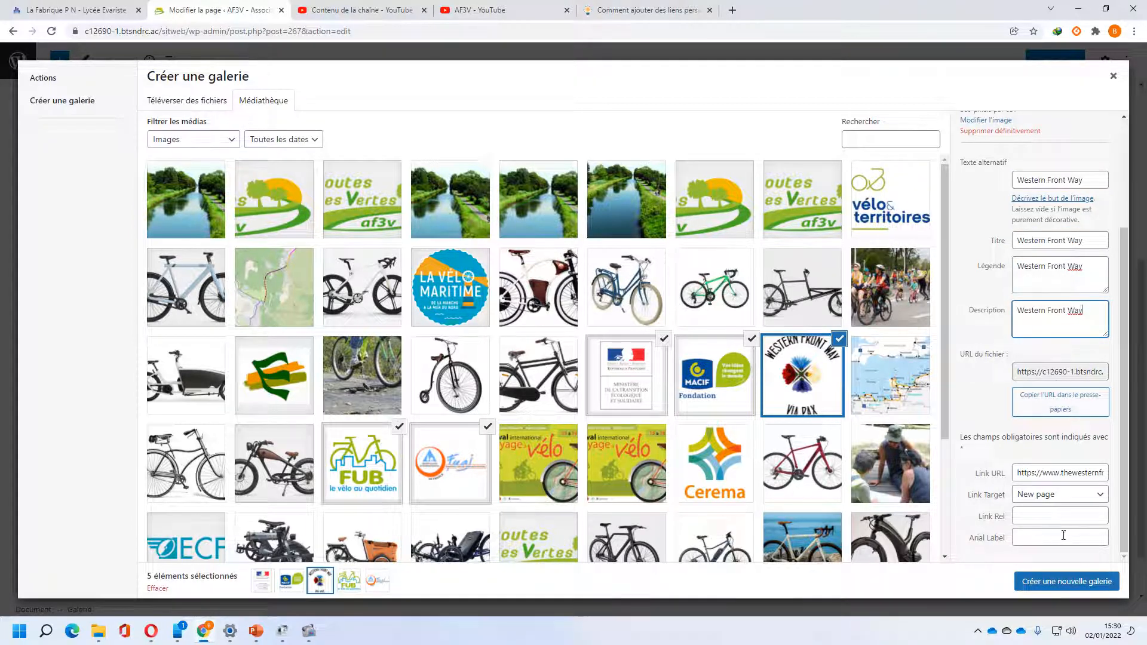
Set the FUB logo's alt text to "LA FUB" and its title, caption and description to "La FUB"
click(366, 465)
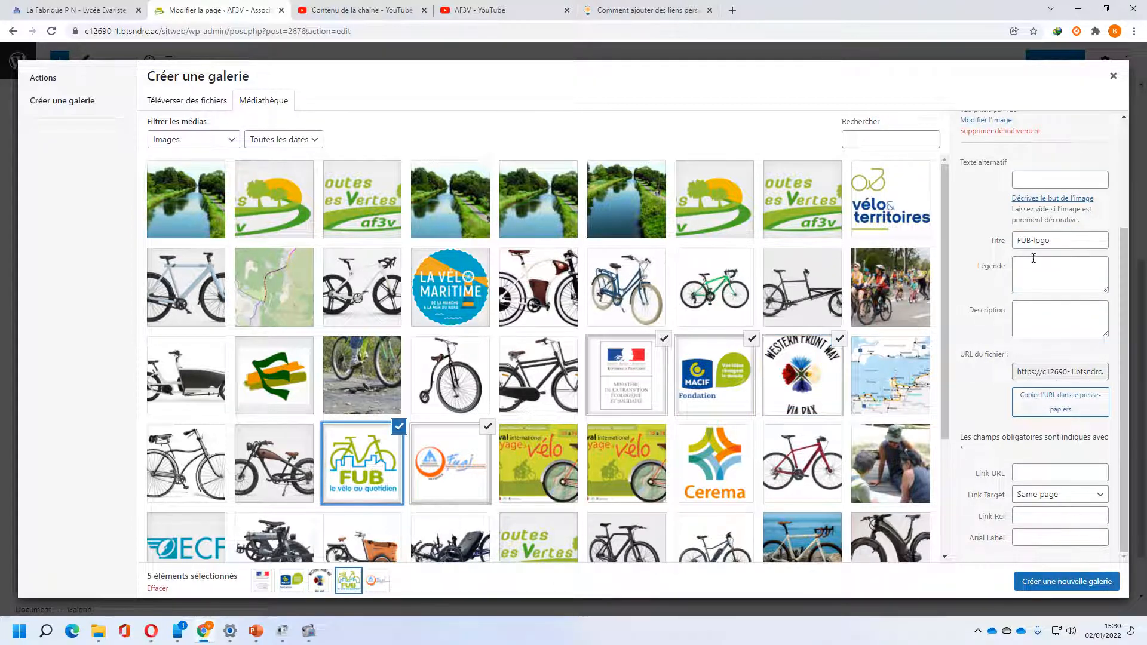
click(1078, 186)
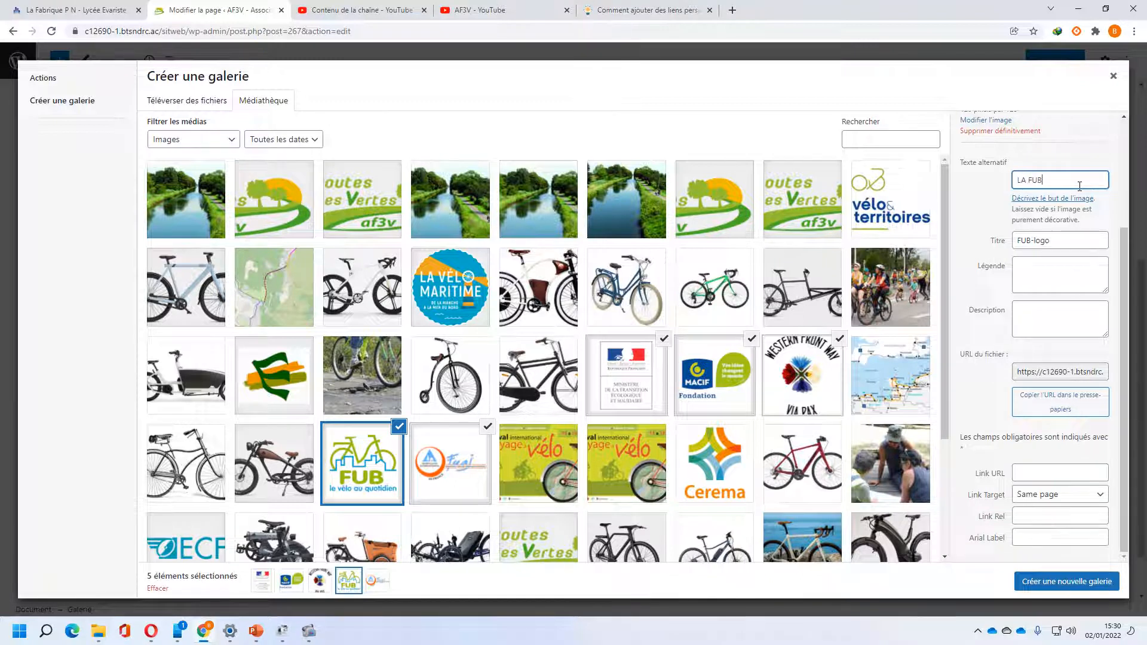
key(Tab)
key(Tab)
text(La FU)
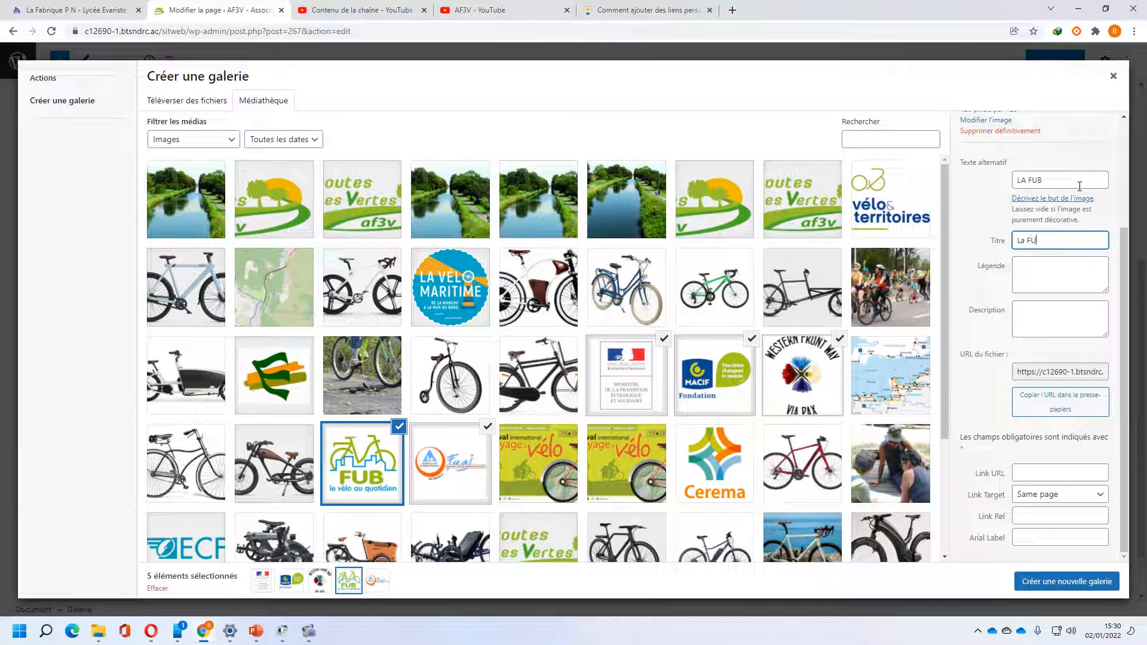
drag(1061, 237, 970, 240)
key(ctrl+c)
click(1061, 275)
key(ctrl+v)
click(1055, 316)
key(ctrl+v)
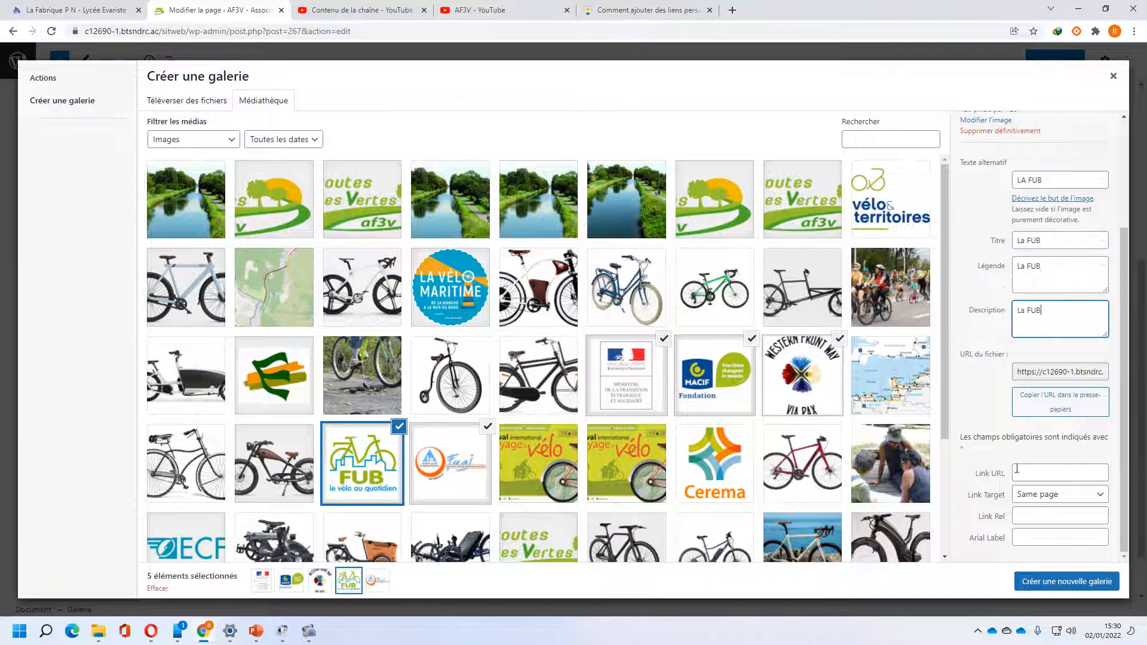
click(256, 631)
drag(625, 272, 317, 272)
key(ctrl+c)
click(204, 631)
click(1060, 472)
key(ctrl+v)
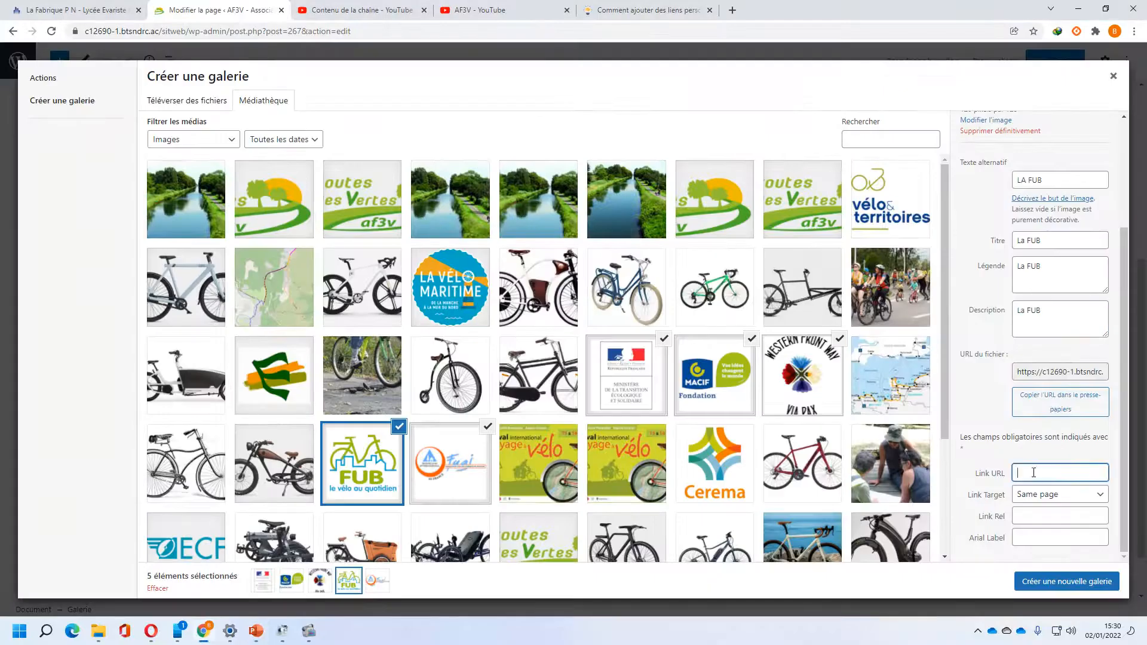
click(1061, 495)
click(1065, 500)
click(1057, 495)
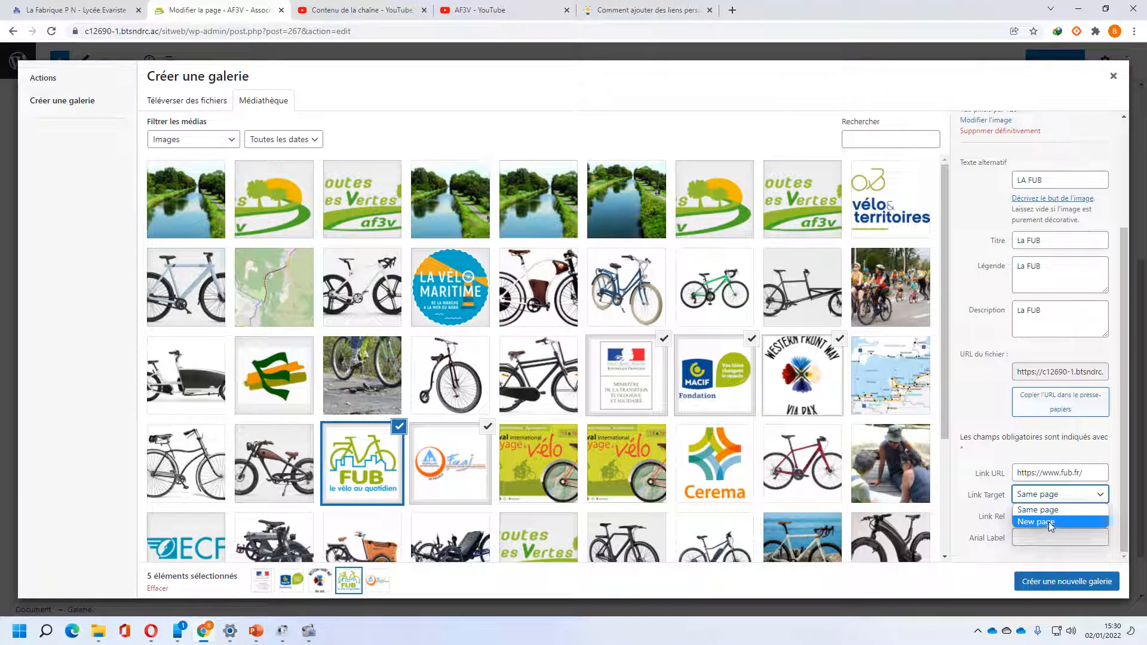
click(1049, 521)
click(437, 450)
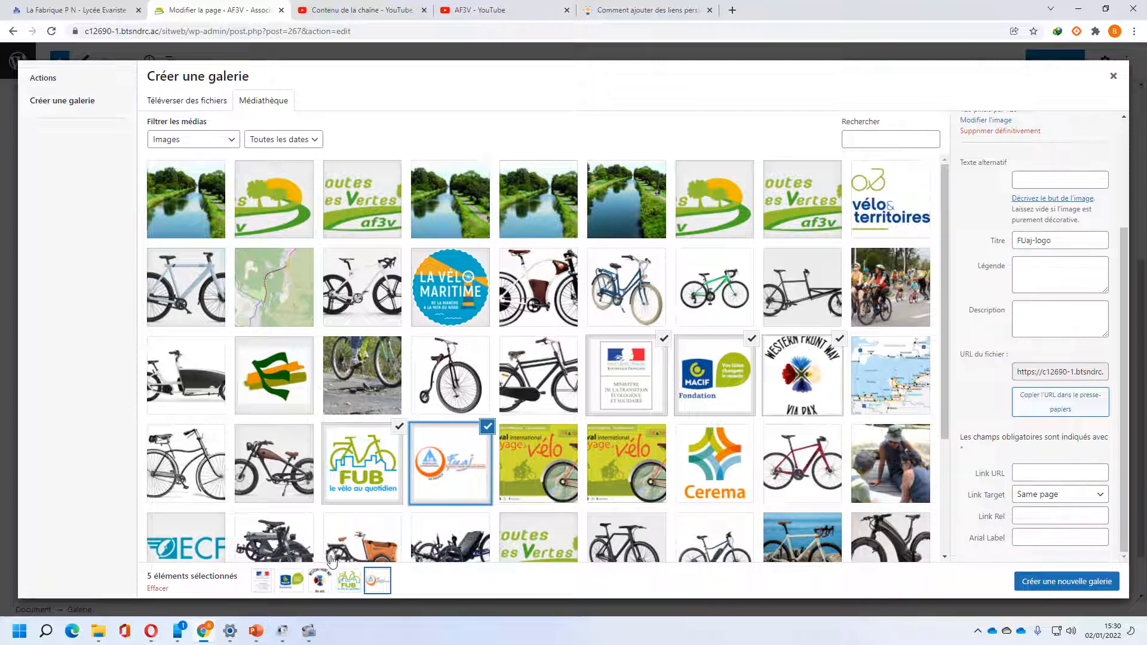
click(256, 631)
drag(801, 317, 351, 331)
click(204, 631)
click(1063, 182)
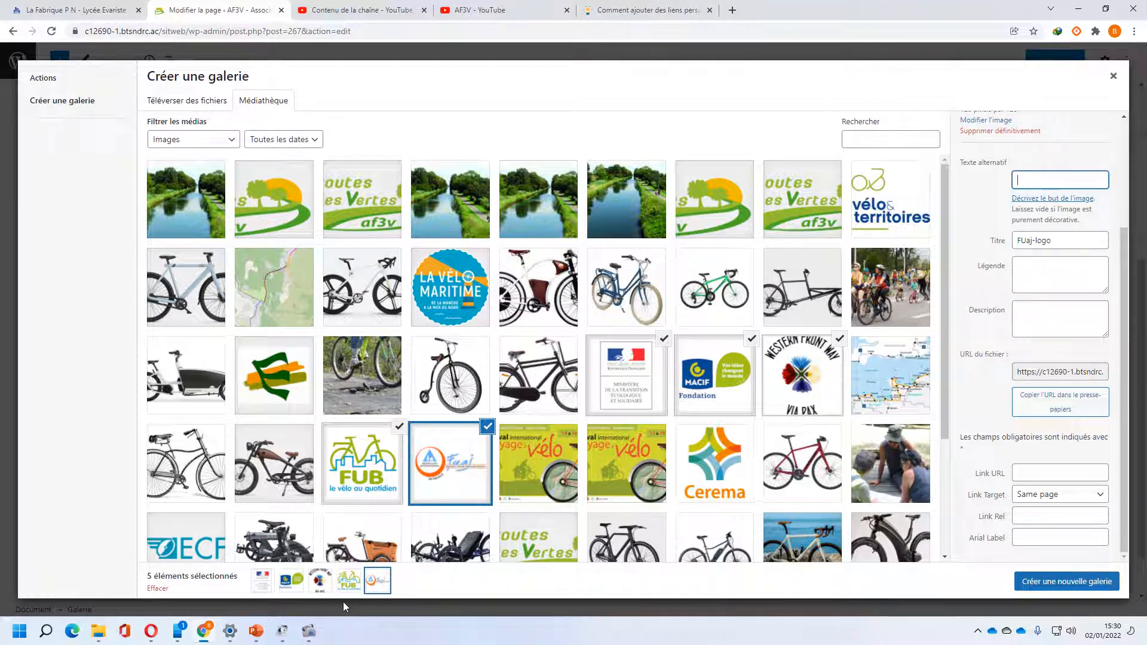
click(254, 632)
click(134, 490)
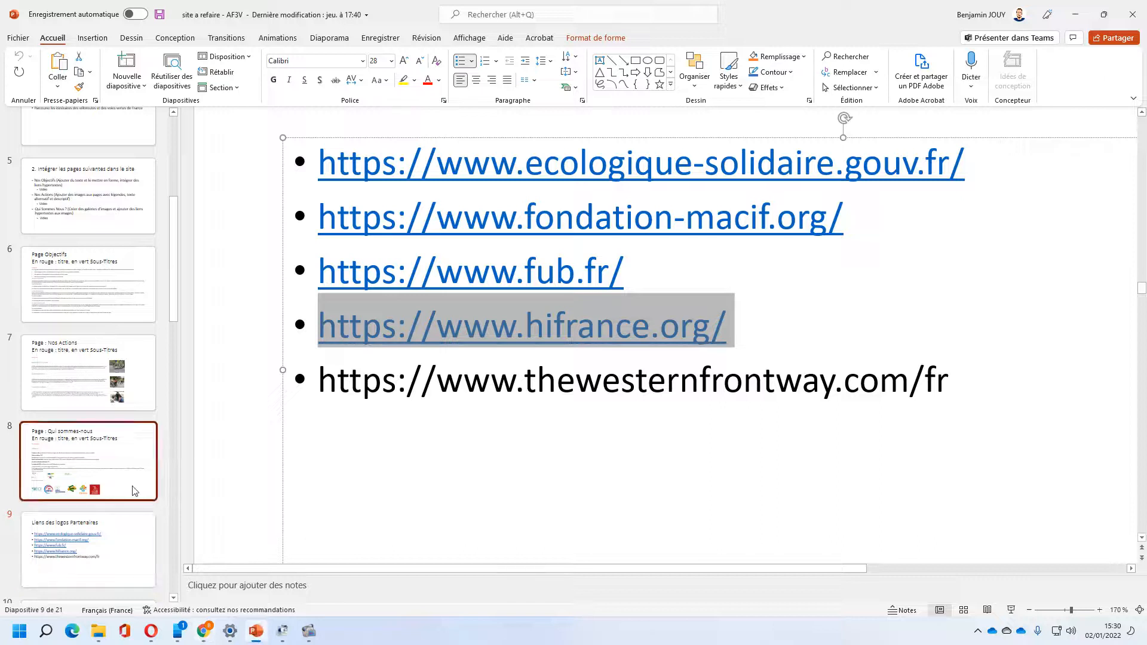
scroll(400, 441, down, 2)
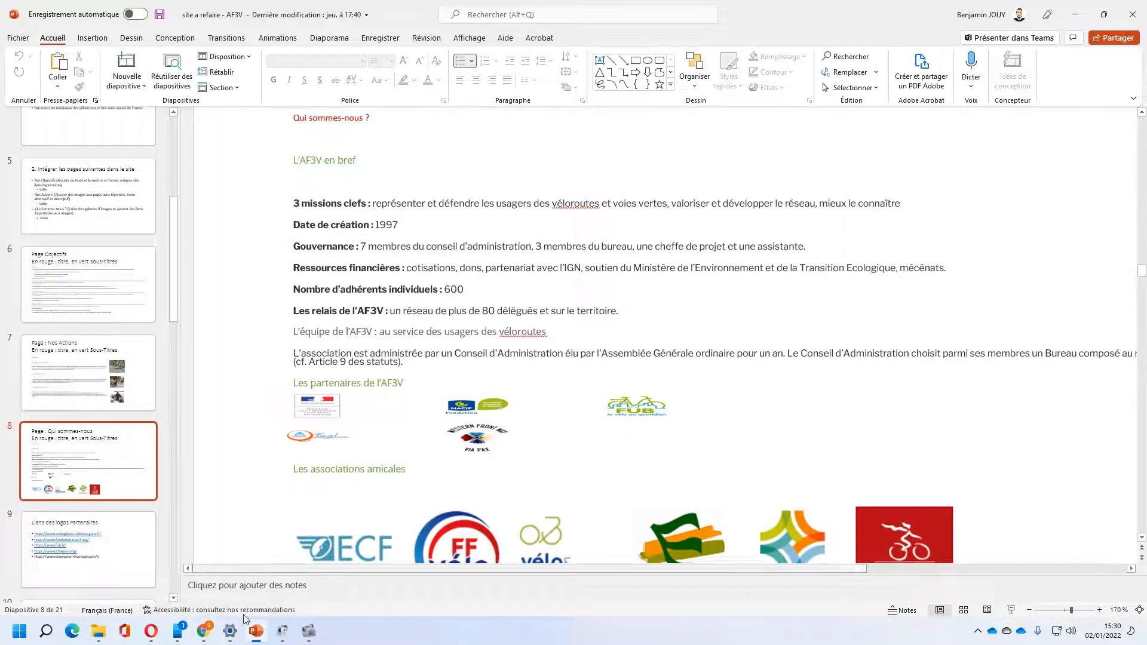
click(204, 632)
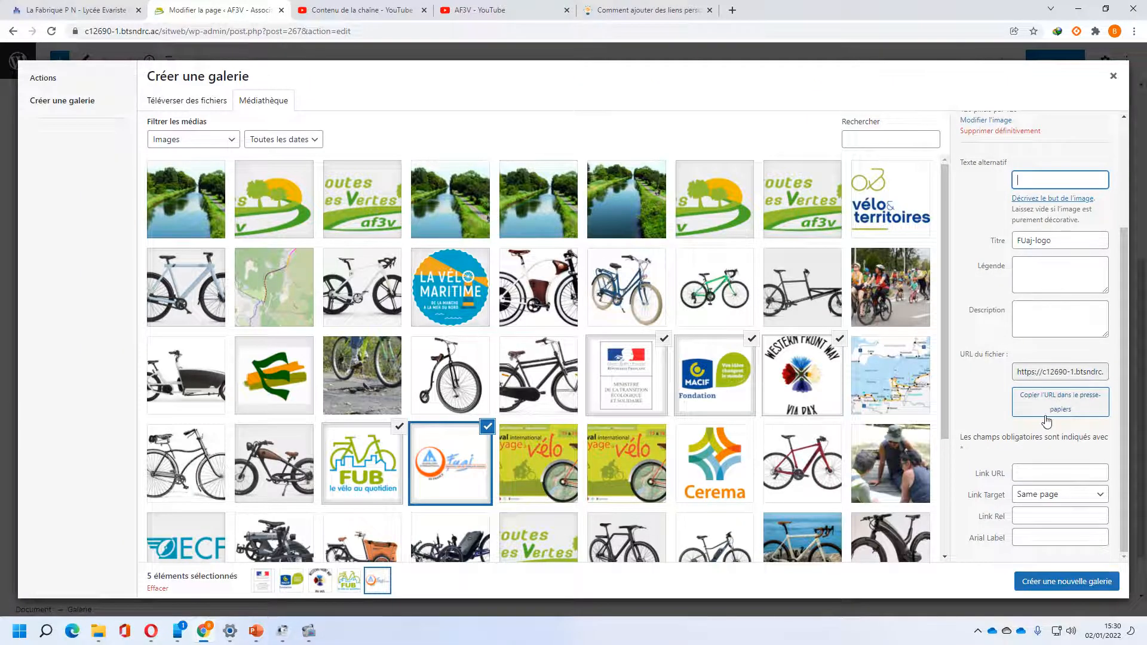
click(1046, 472)
key(ctrl+v)
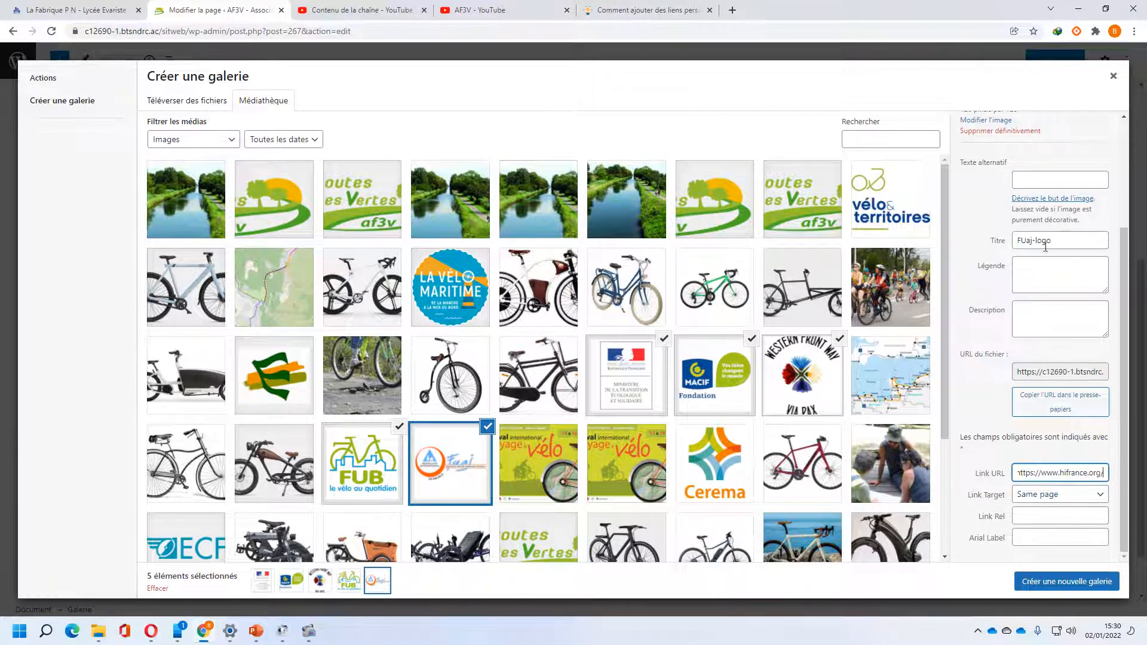
Set the Fuaj logo's title, alt text, caption and description to "HI France"
drag(1054, 240, 912, 236)
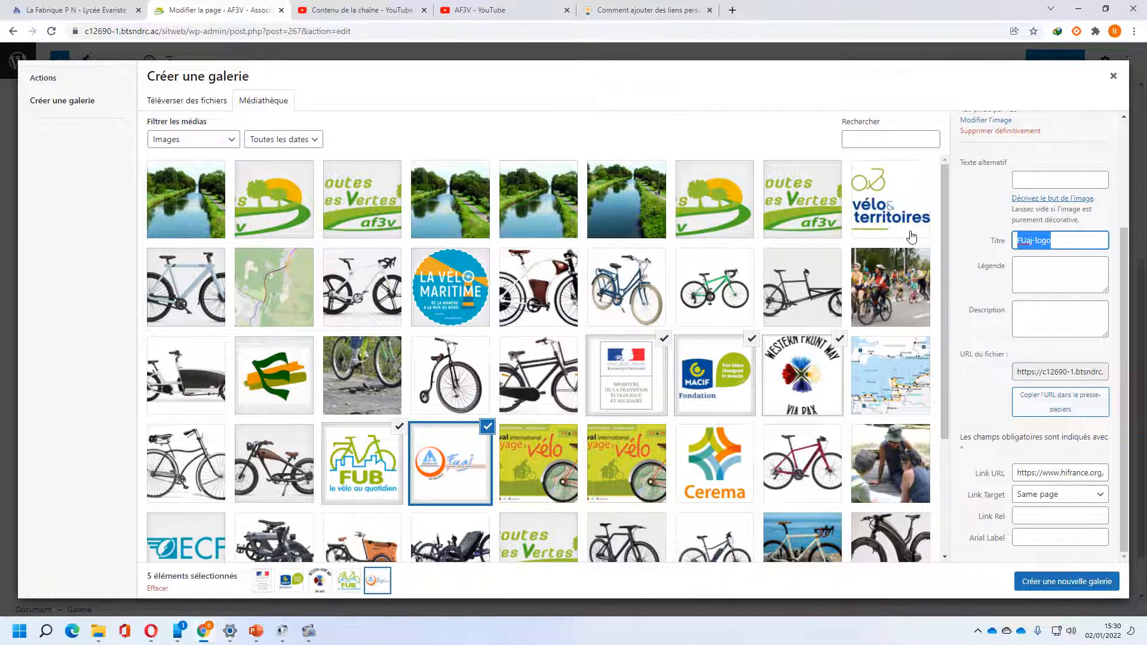
text(HI Franc)
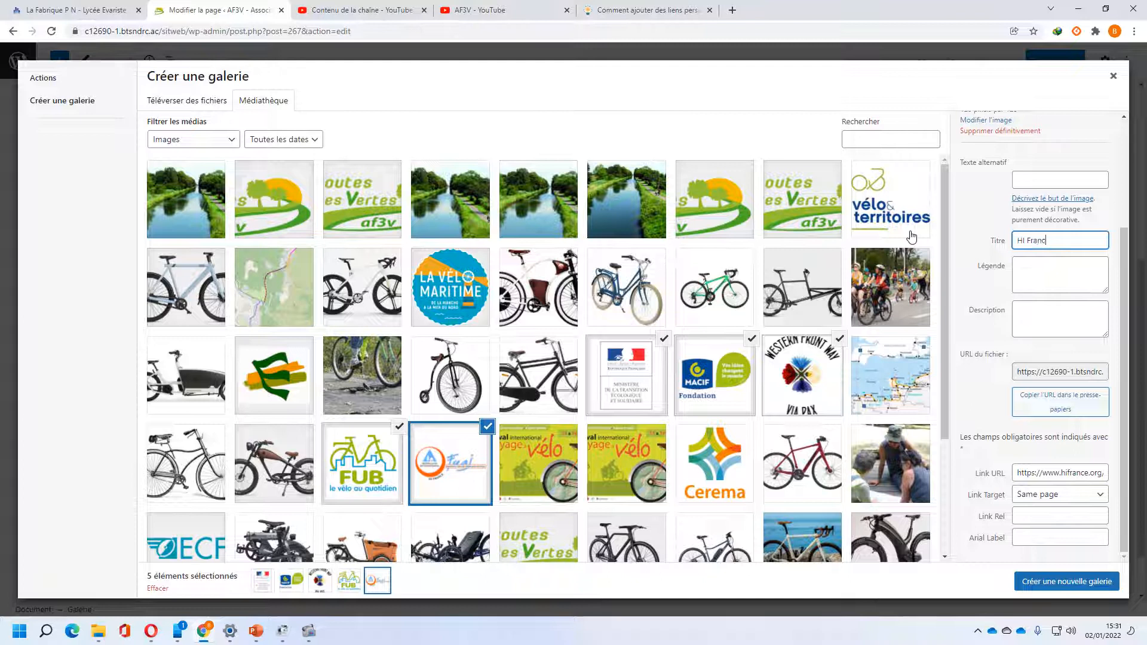
text(e)
key(ctrl+a)
key(ctrl+c)
click(1035, 179)
key(ctrl+v)
click(1044, 285)
key(ctrl+v)
key(Tab)
key(ctrl+v)
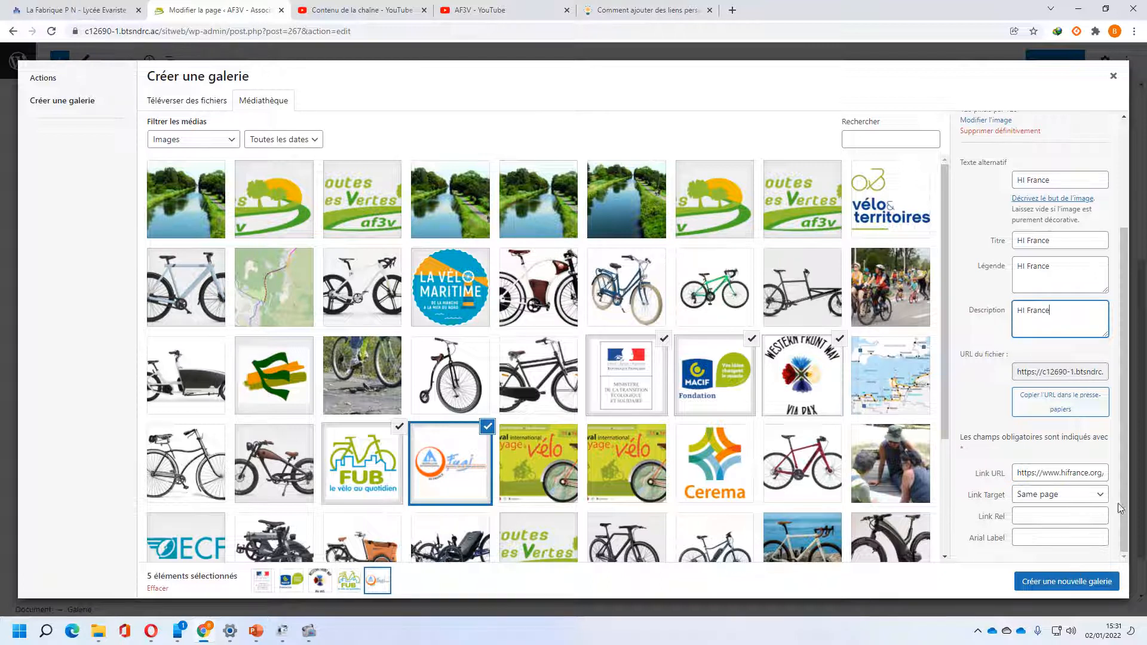
Create the gallery from the five selected partner logos, insert it in the page and update the page
click(1046, 582)
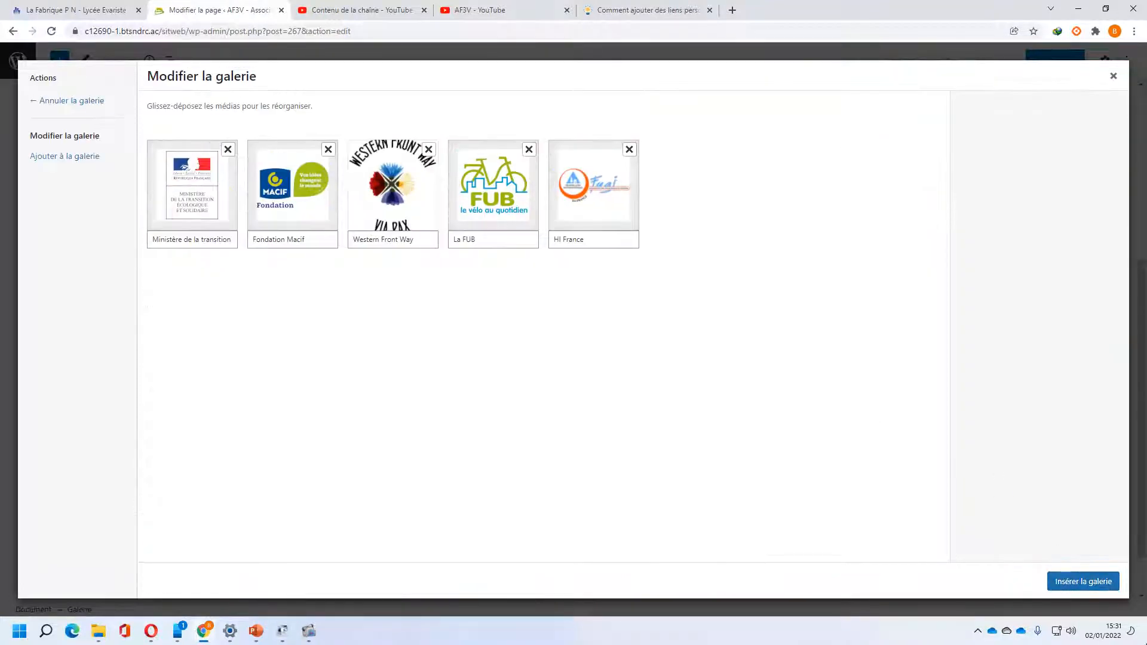
click(1075, 589)
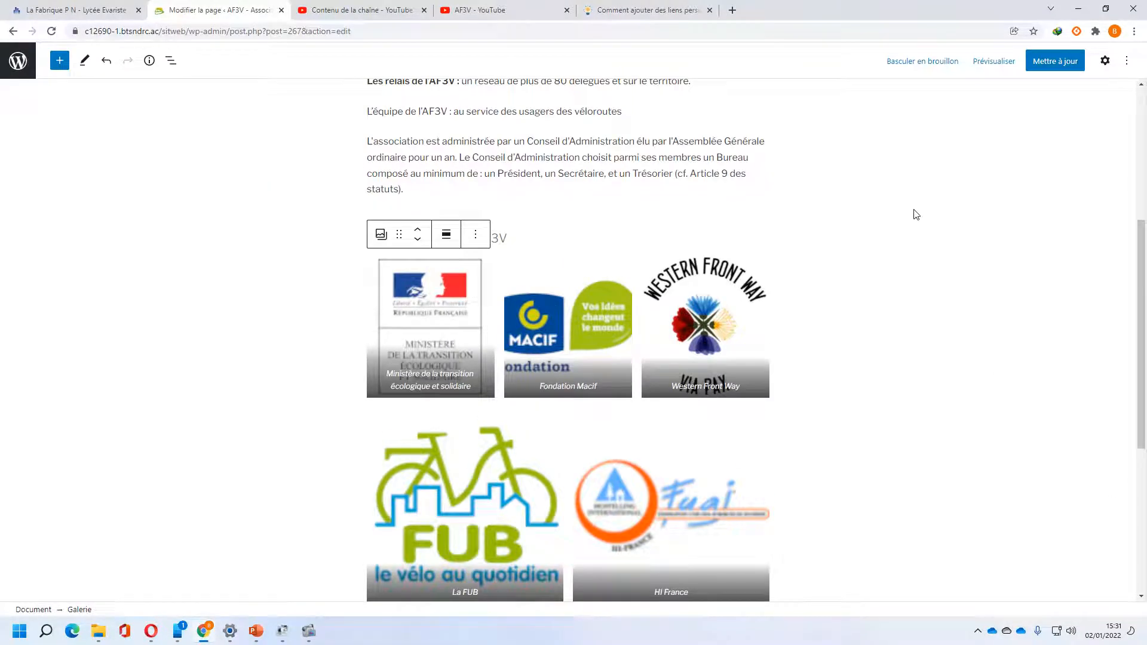
click(1063, 62)
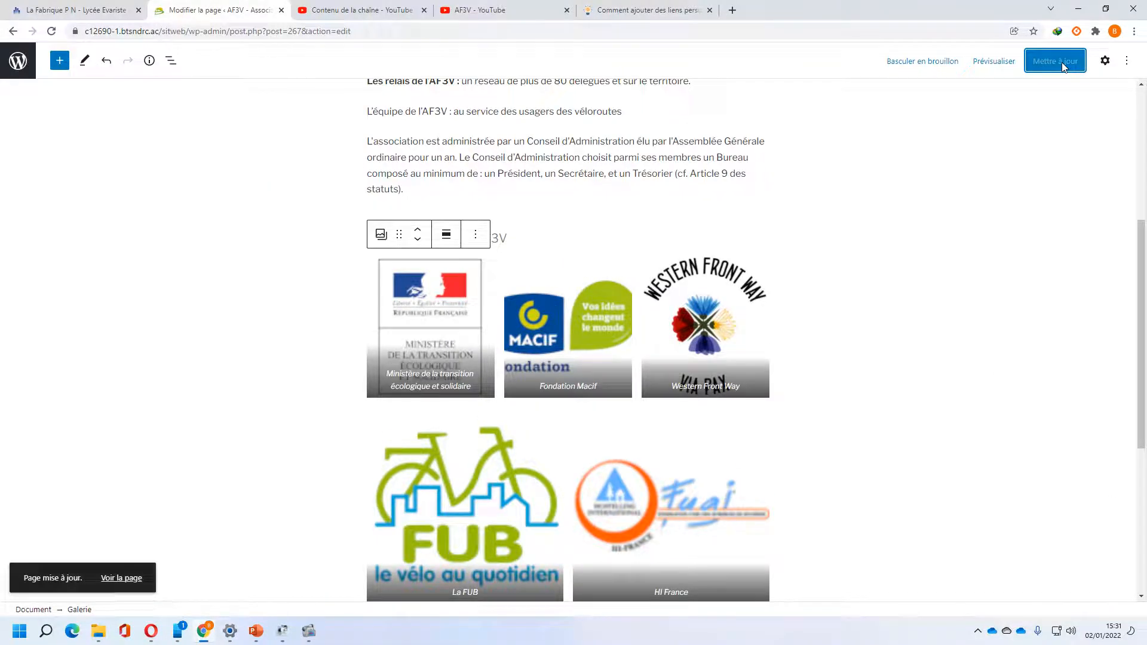
Preview the page in a new tab and view the gallery under "Les partenaires de l'AF3V"
click(994, 61)
click(913, 170)
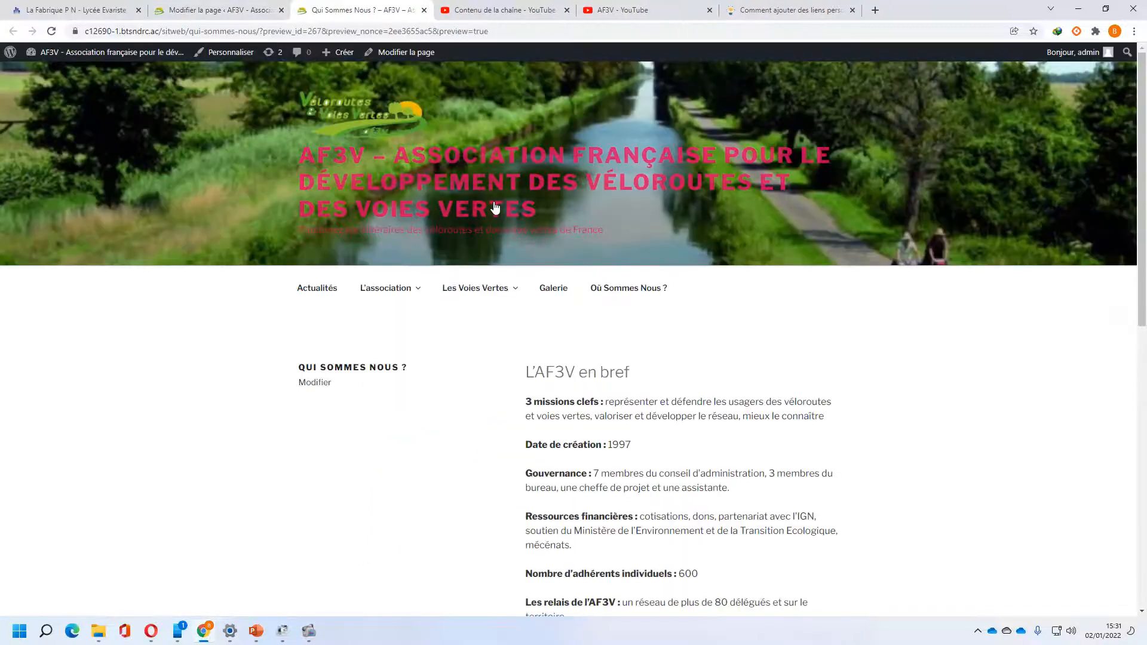
scroll(605, 313, down, 5)
scroll(605, 314, down, 5)
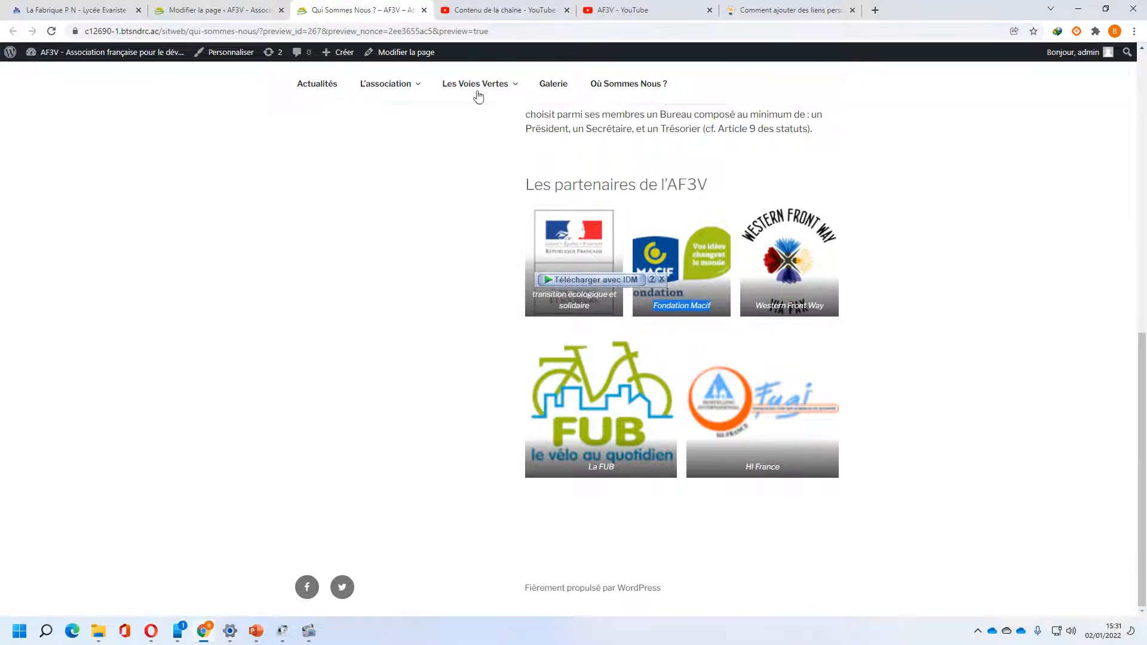
Test the links of the Western Front Way, Ministère de la transition and FUB logos, closing each opened page
click(785, 256)
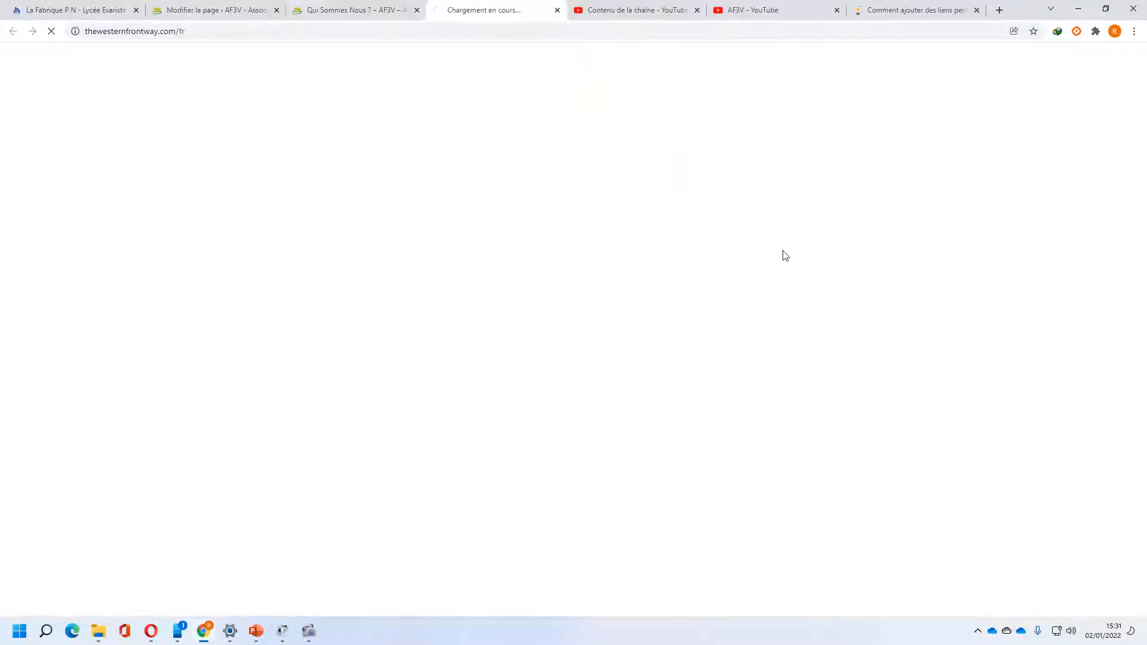
click(557, 10)
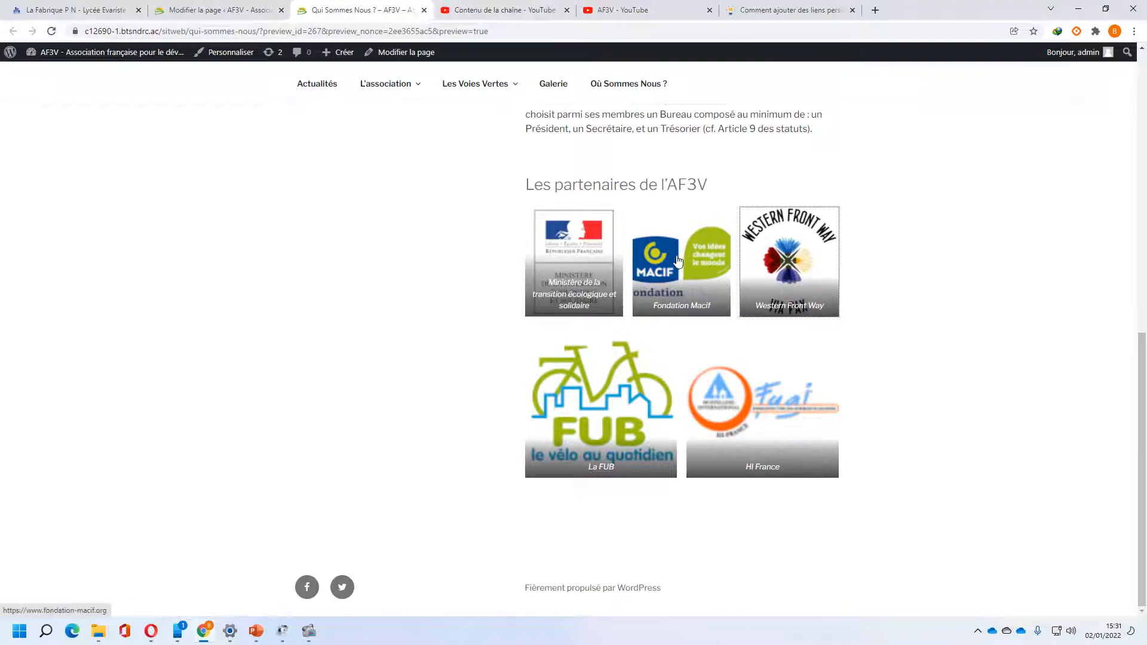
click(591, 249)
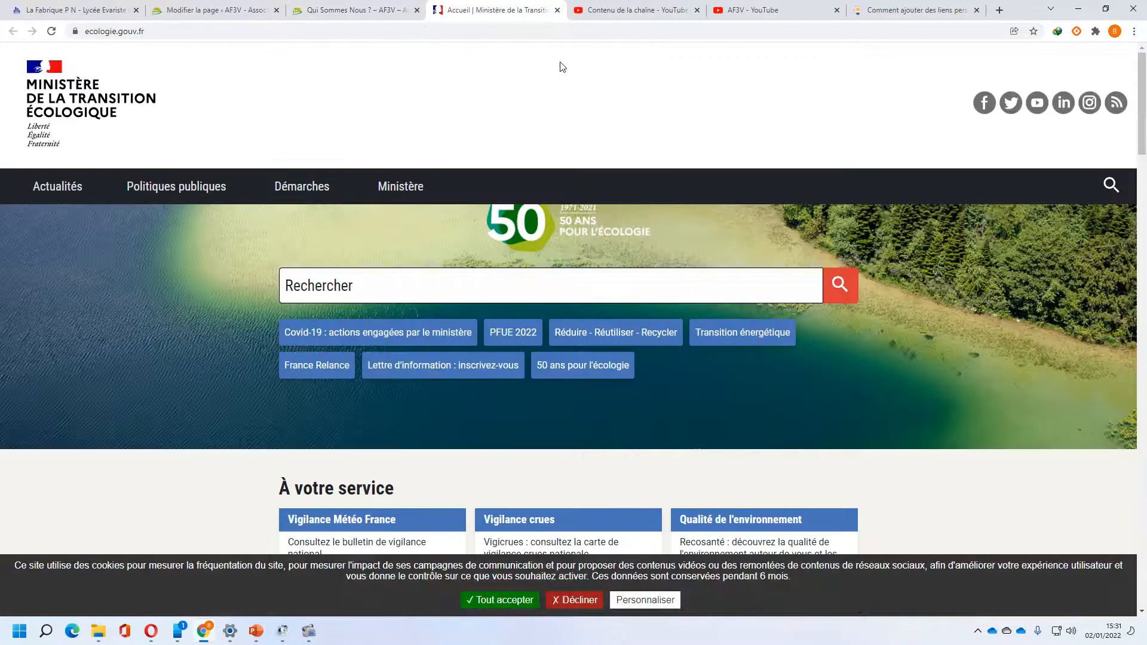
click(556, 10)
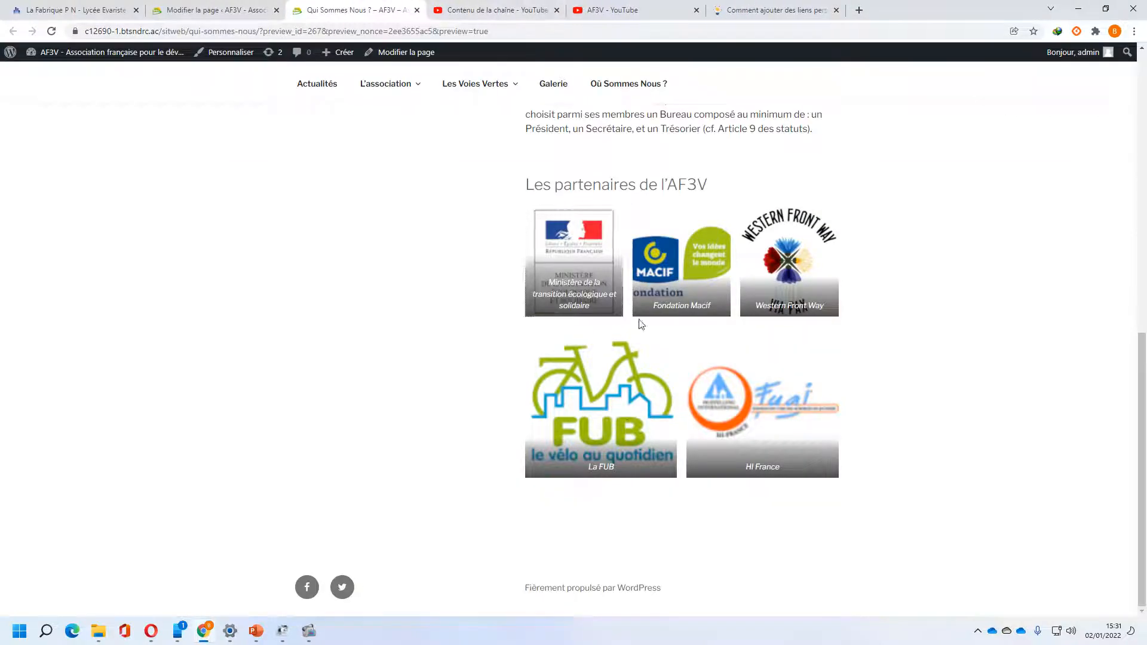
click(628, 425)
click(558, 10)
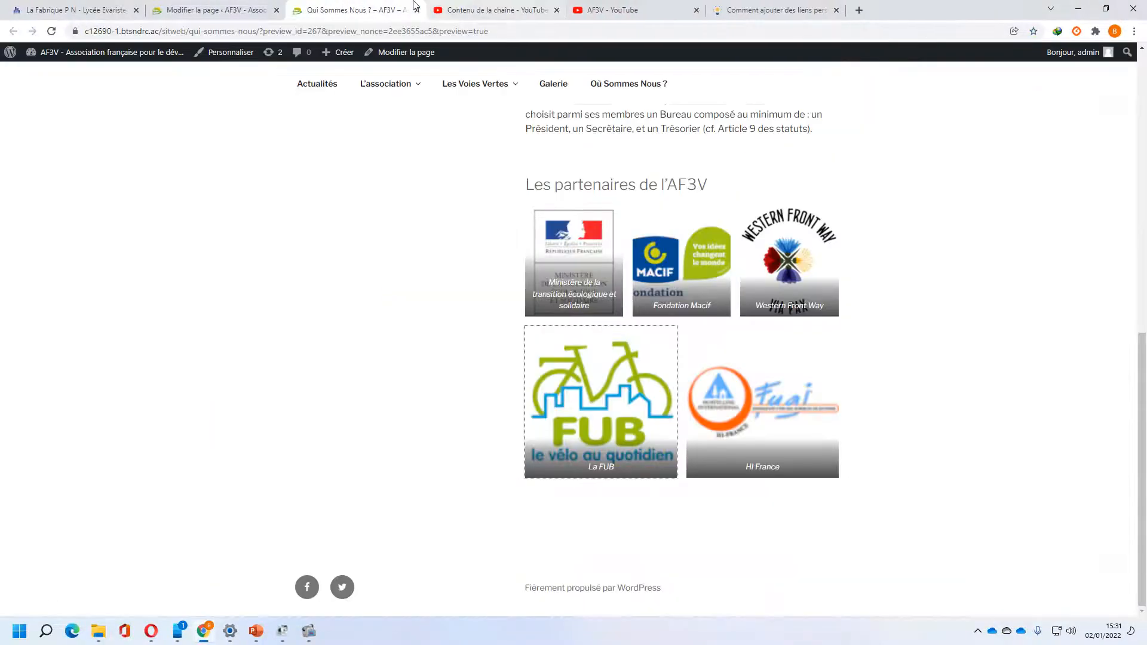
Select the empty block below the gallery in the page editor and copy "Les associations amicales" from the PowerPoint slide
click(215, 10)
scroll(815, 331, down, 5)
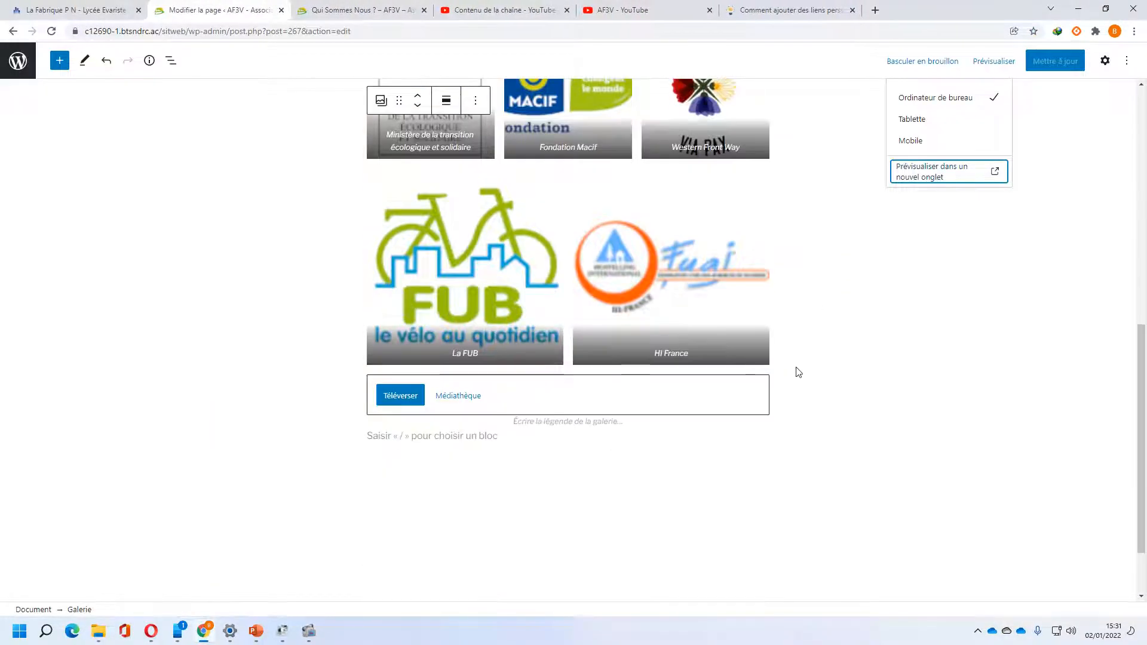
scroll(839, 385, up, 3)
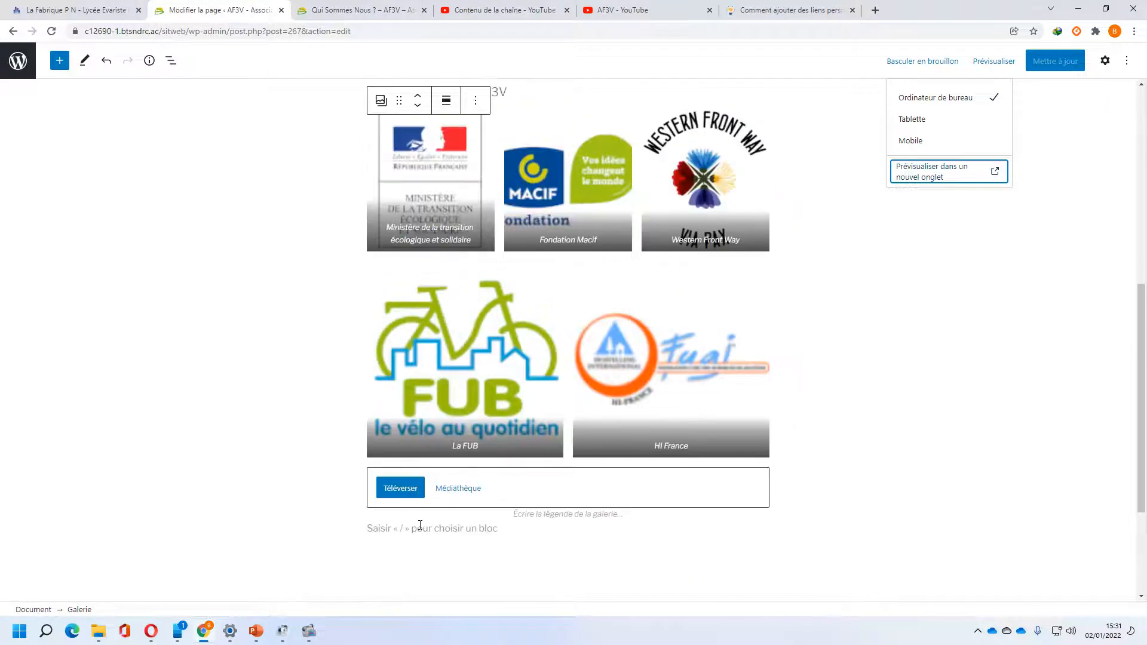
click(420, 525)
click(266, 637)
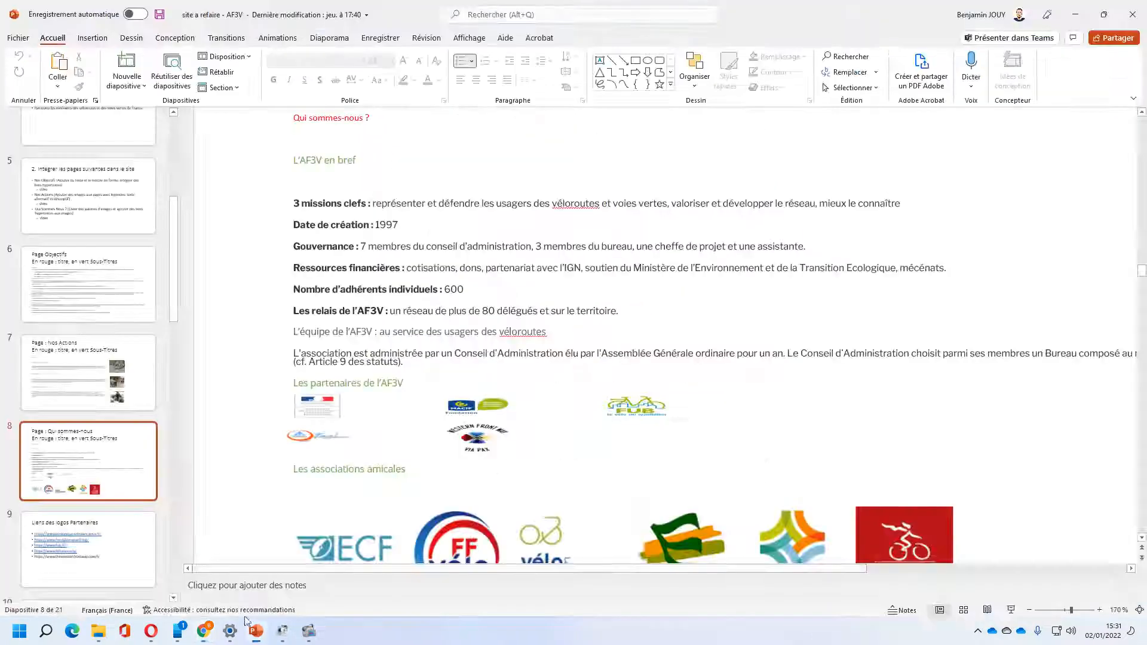
scroll(307, 428, down, 2)
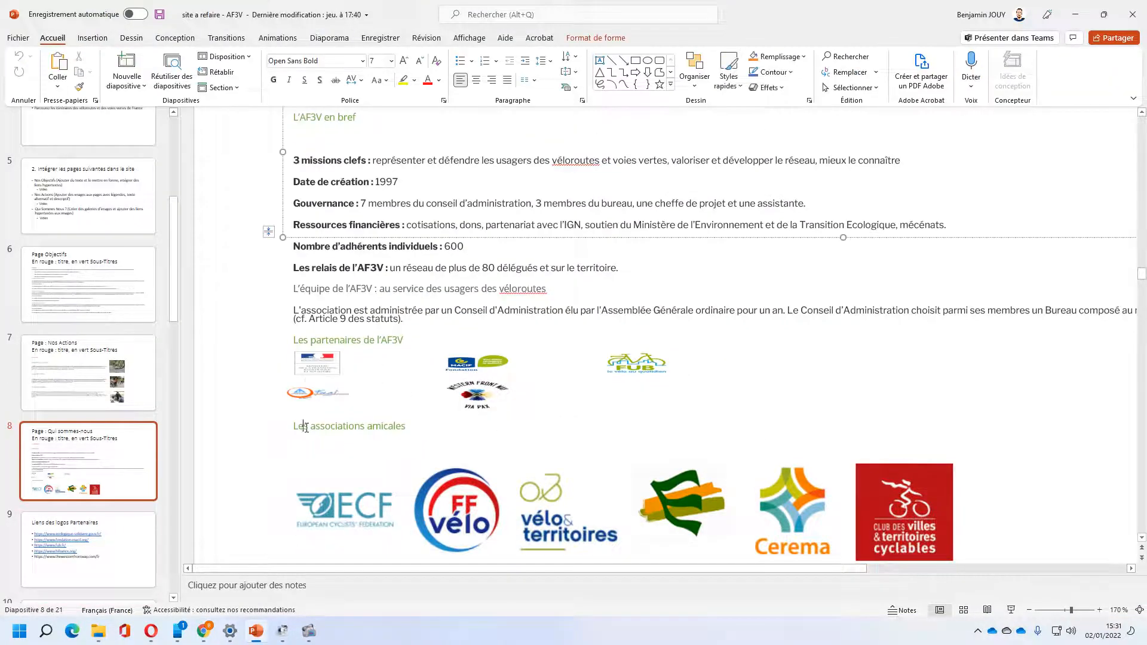
triple_click(307, 428)
key(ctrl+c)
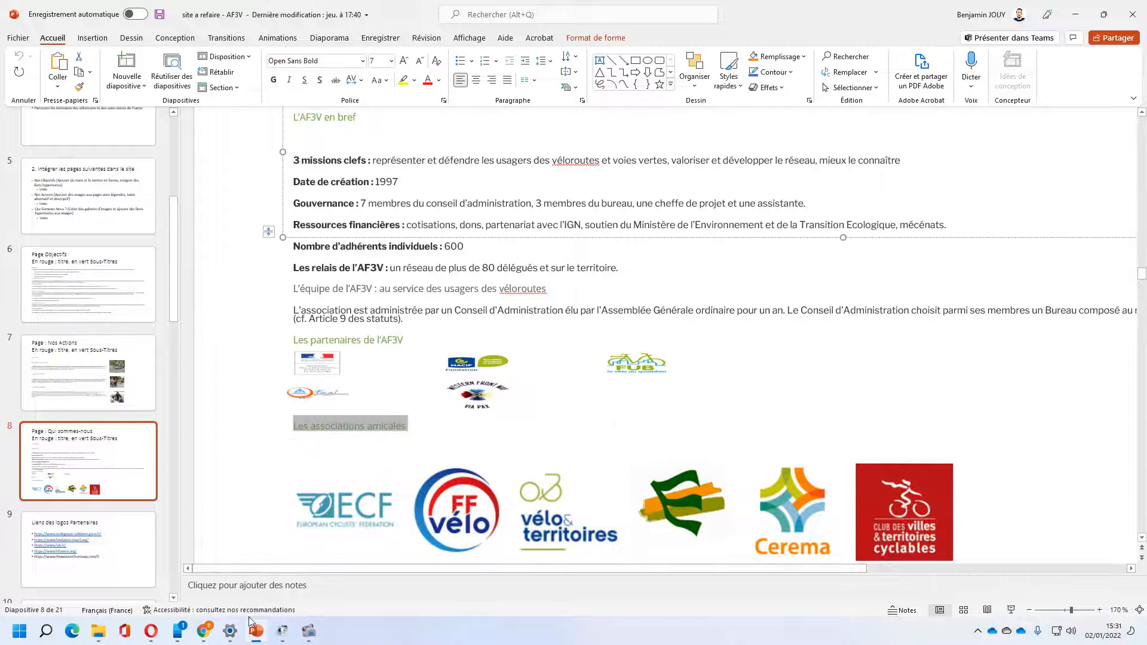
Back in WordPress, add a heading block below the partners gallery with the text "Les associations amicales"
click(204, 632)
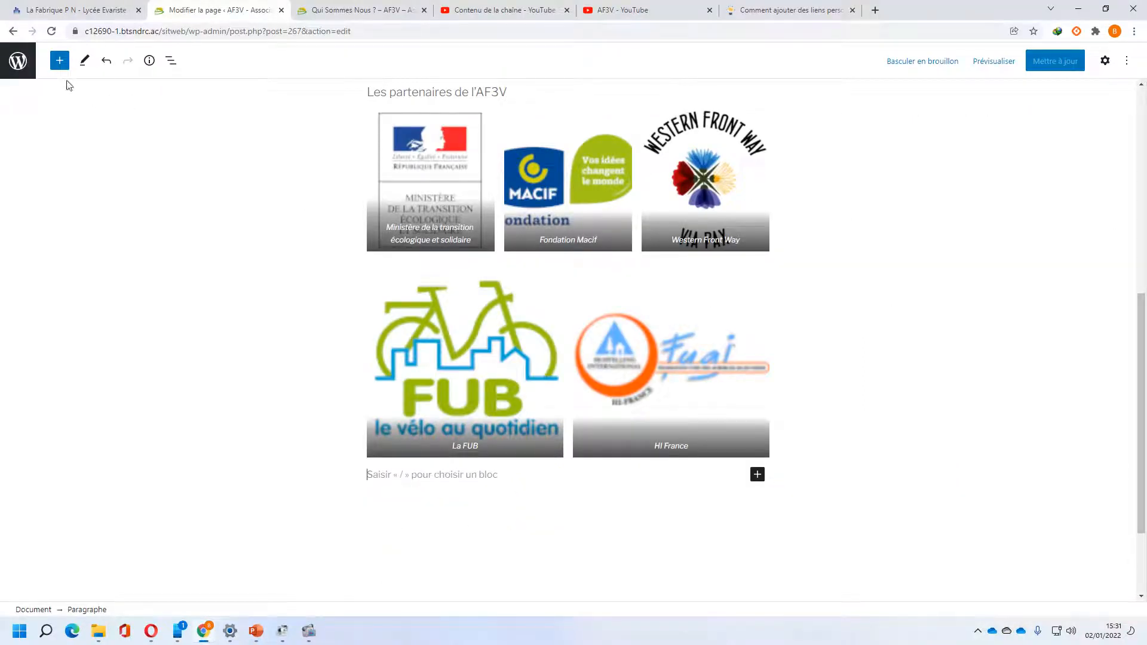
click(60, 60)
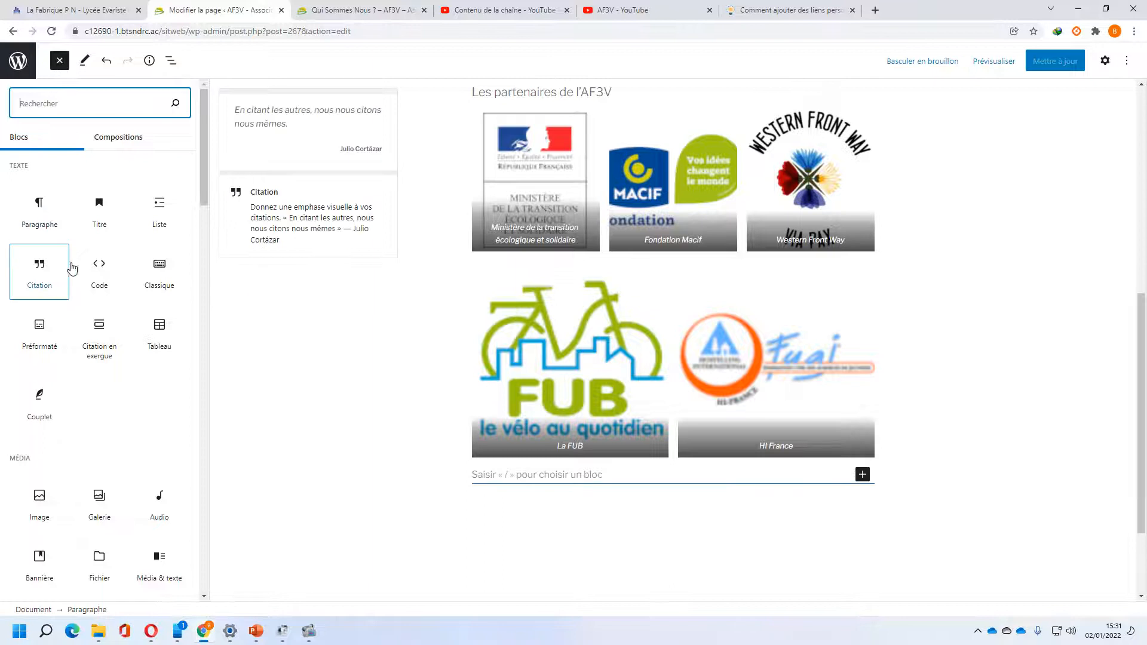
click(99, 209)
click(521, 513)
key(ctrl+v)
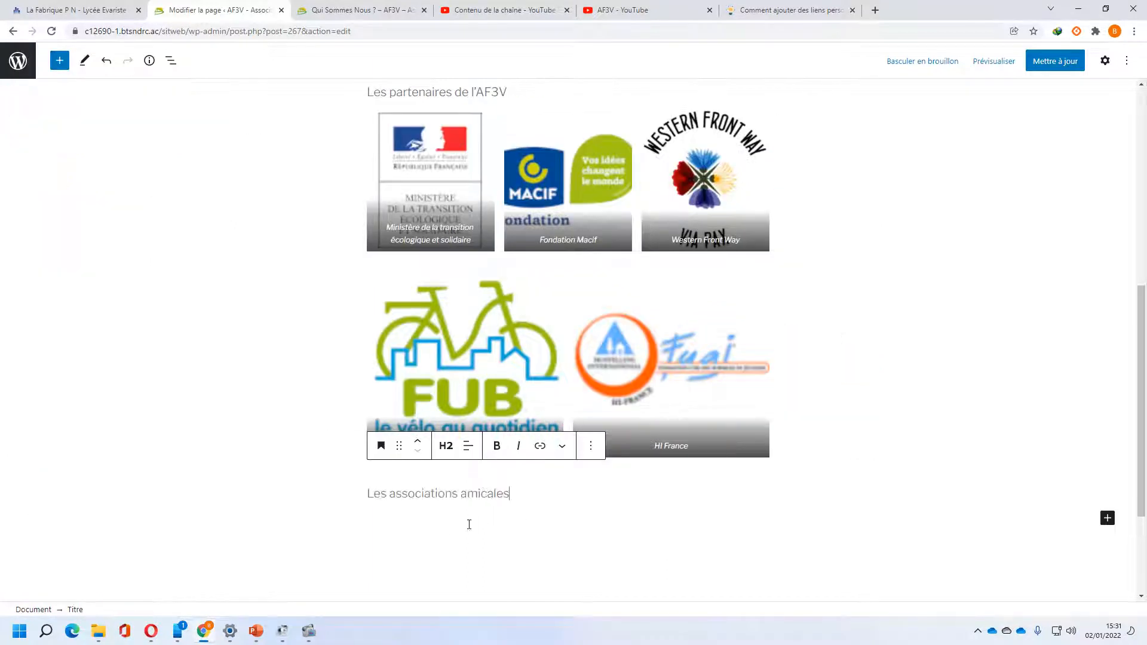
Add a Gallery block under the "Les associations amicales" heading
key(Return)
click(59, 67)
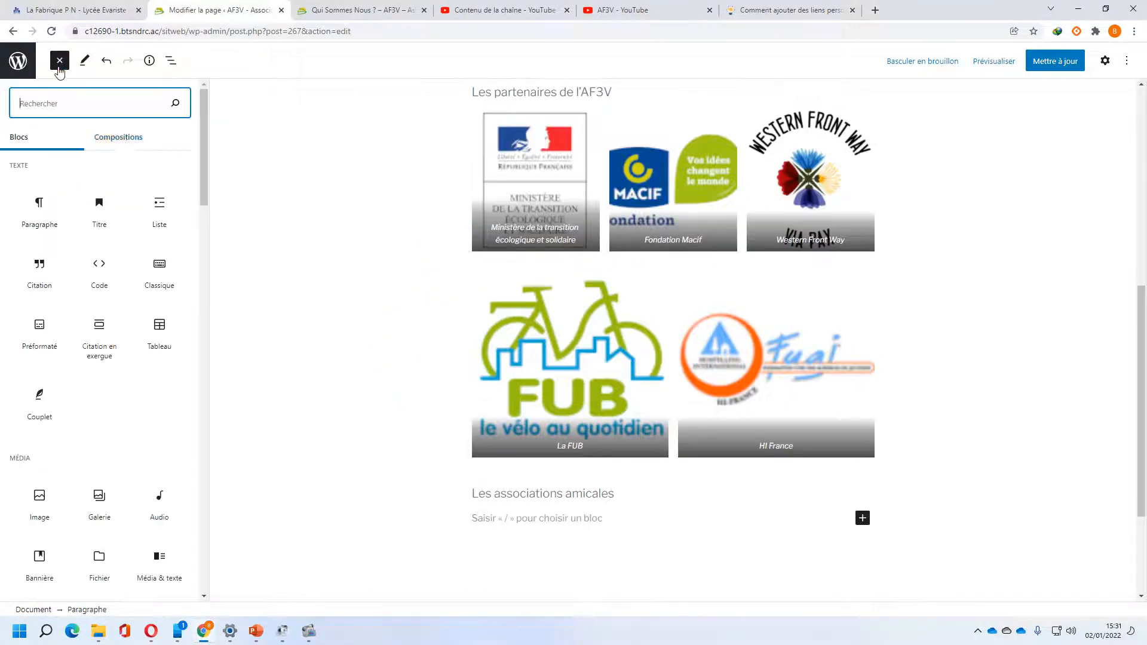
text(ga)
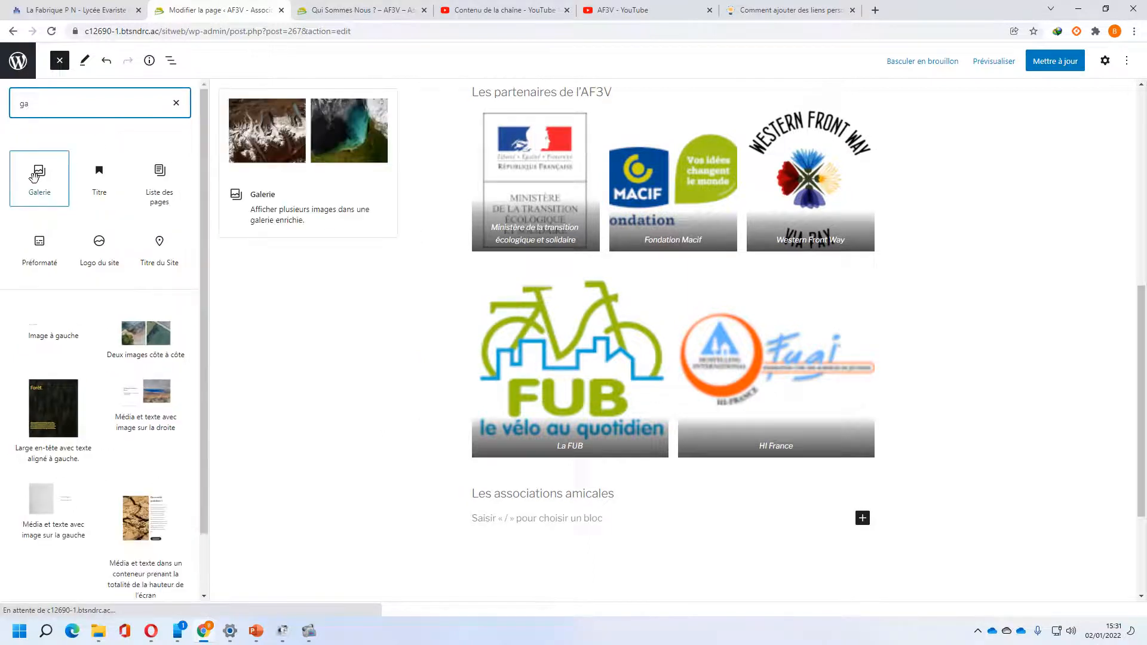
click(39, 178)
Check the associations' logos on the PowerPoint slide, then select the Cerema, ECF, FF Vélo and Club des villes & territoires cyclables images for the WordPress gallery
click(256, 631)
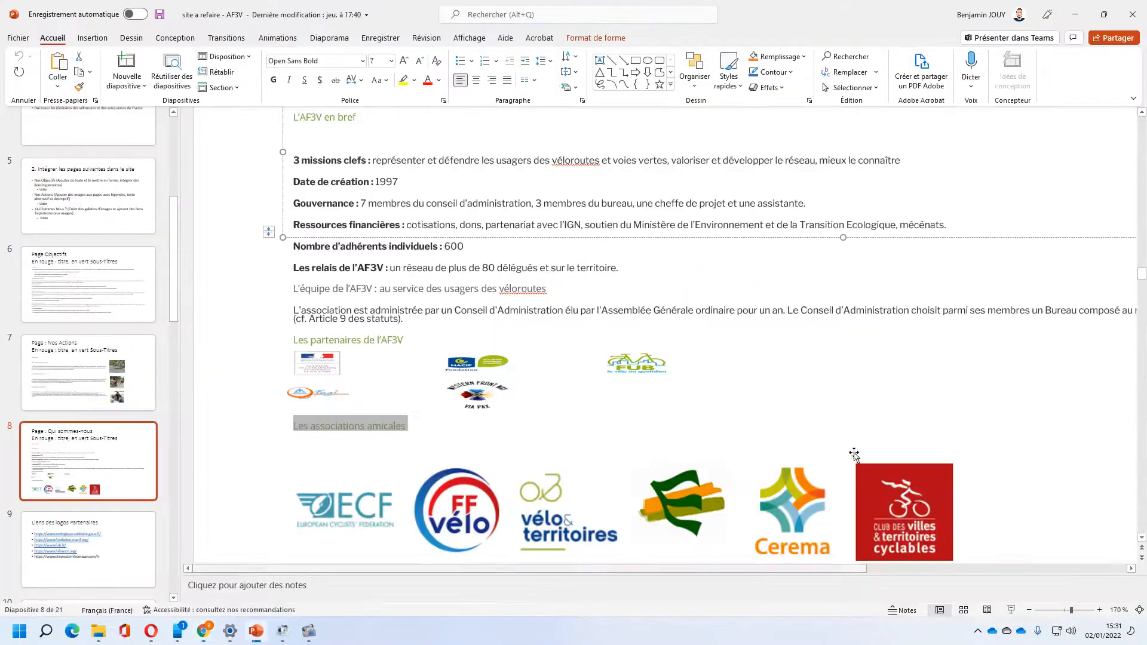
scroll(687, 402, down, 1)
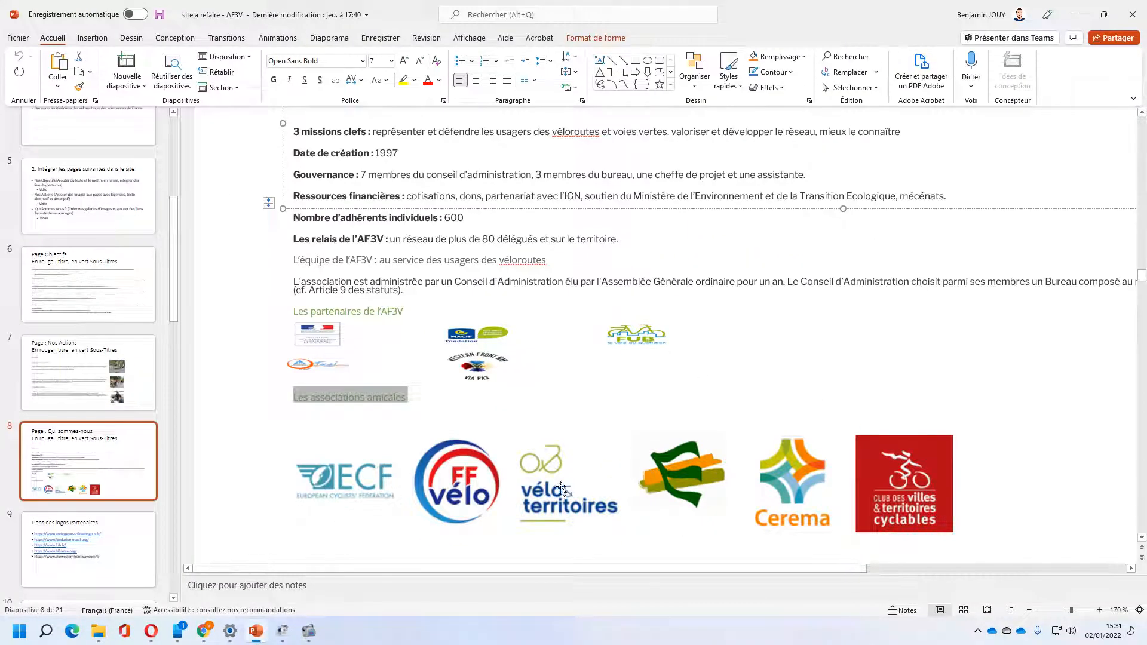
click(213, 631)
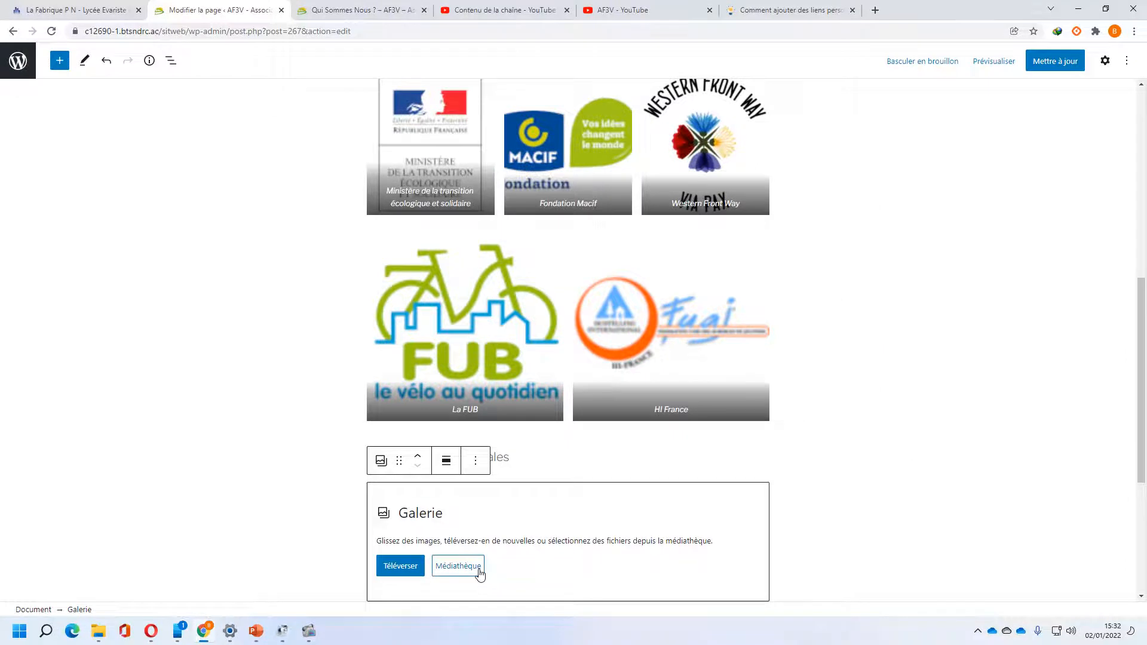
click(479, 572)
scroll(623, 415, down, 3)
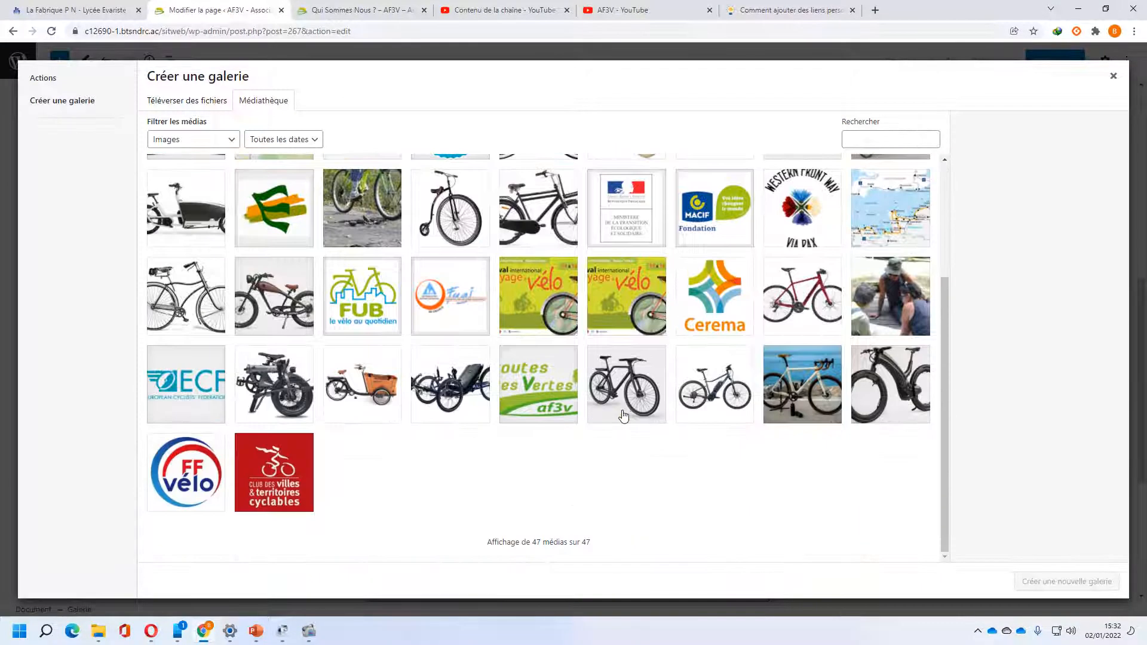
scroll(623, 416, up, 2)
click(720, 419)
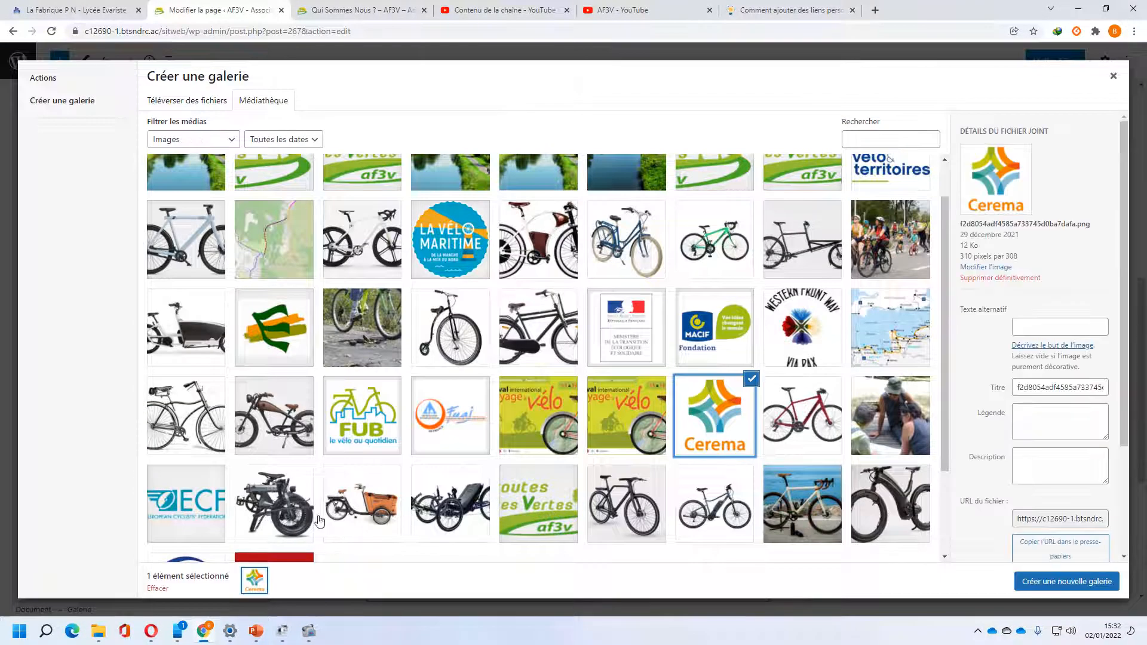
click(190, 506)
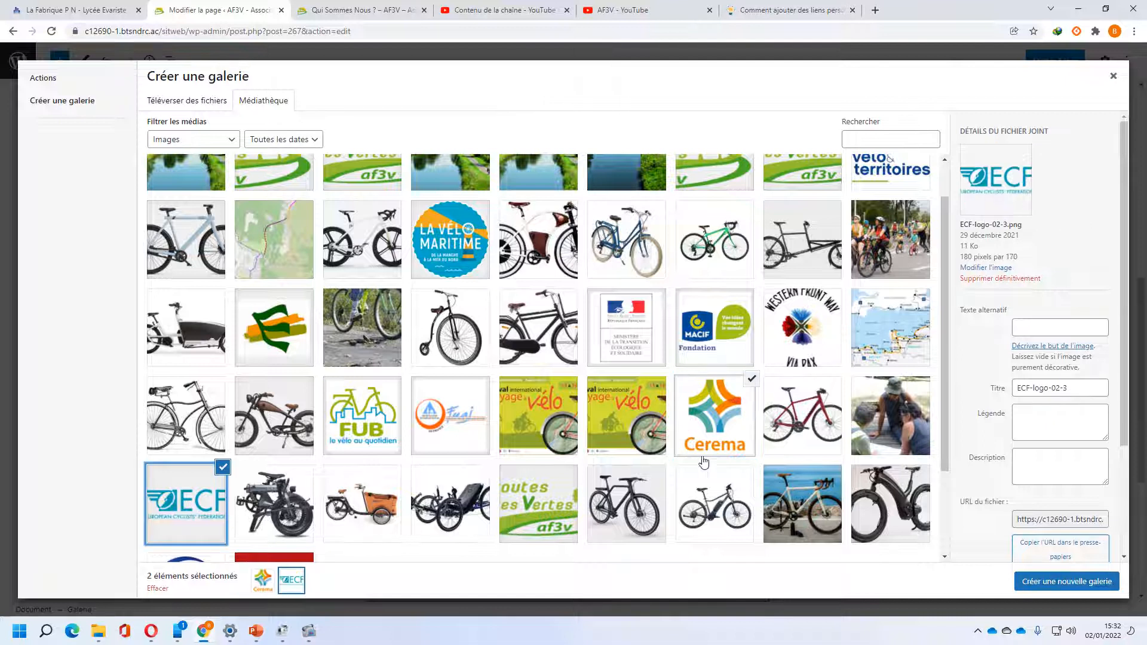
scroll(251, 494, down, 2)
click(221, 487)
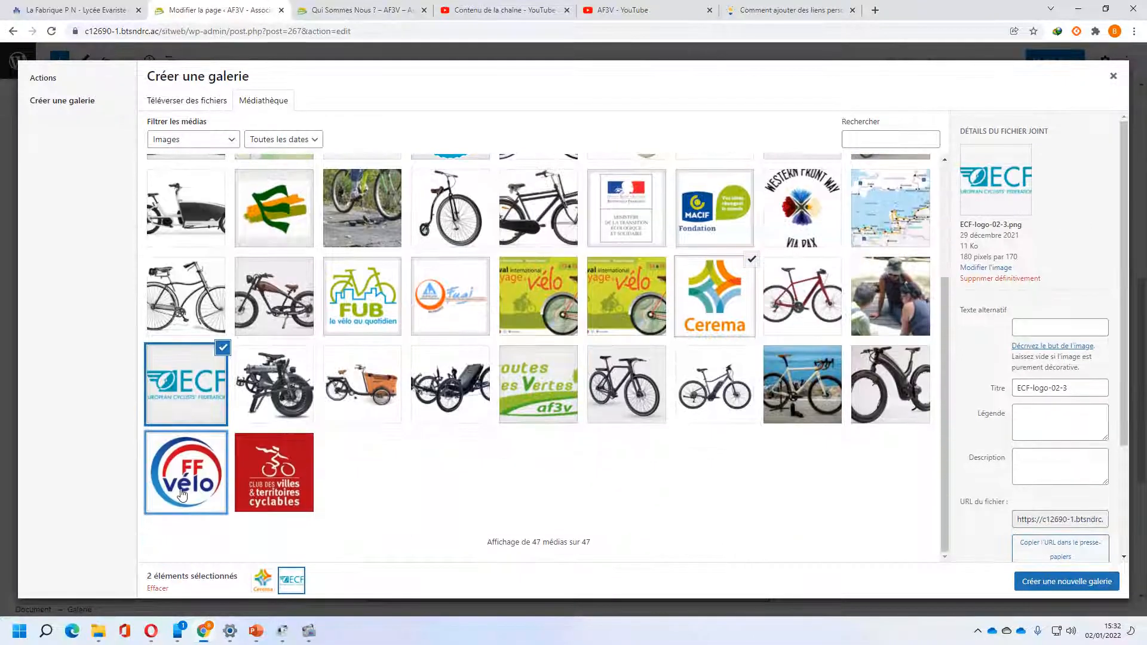
click(272, 474)
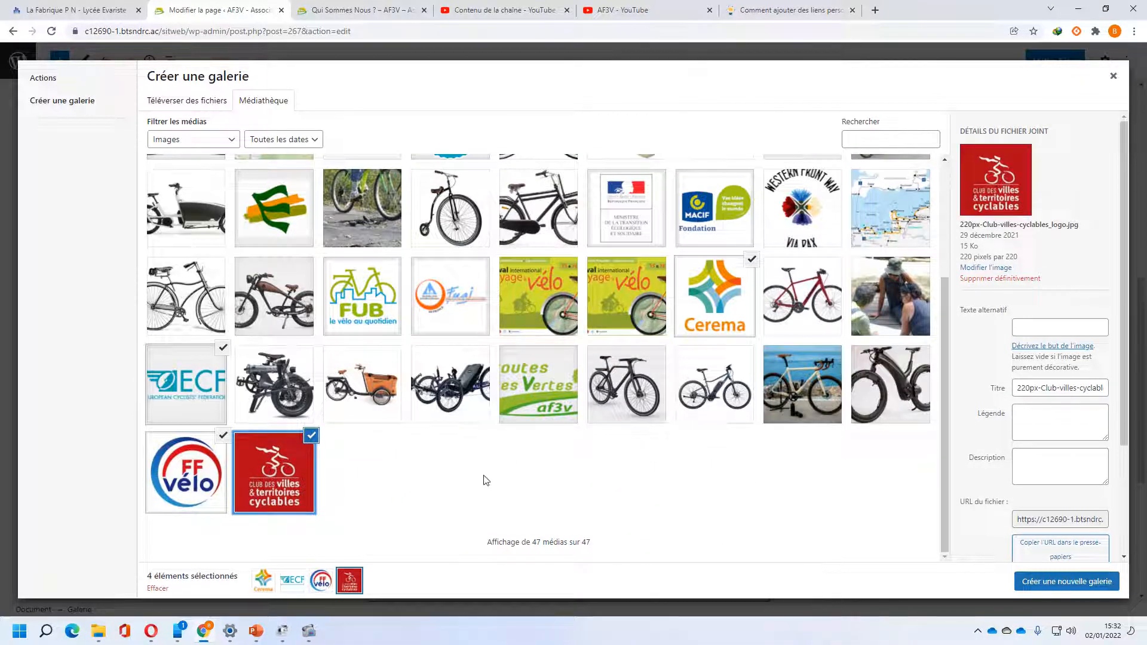
Compare with the PowerPoint slide and add the Vélo & Territoires and green-and-orange EGWA logos to the gallery selection
click(257, 635)
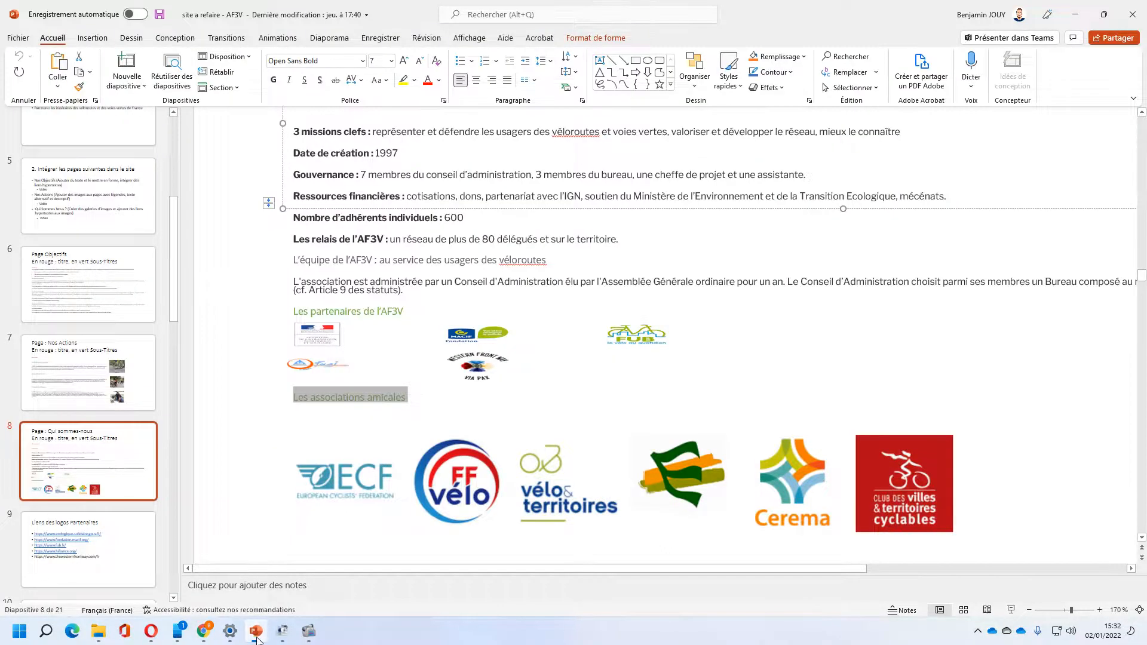
click(257, 637)
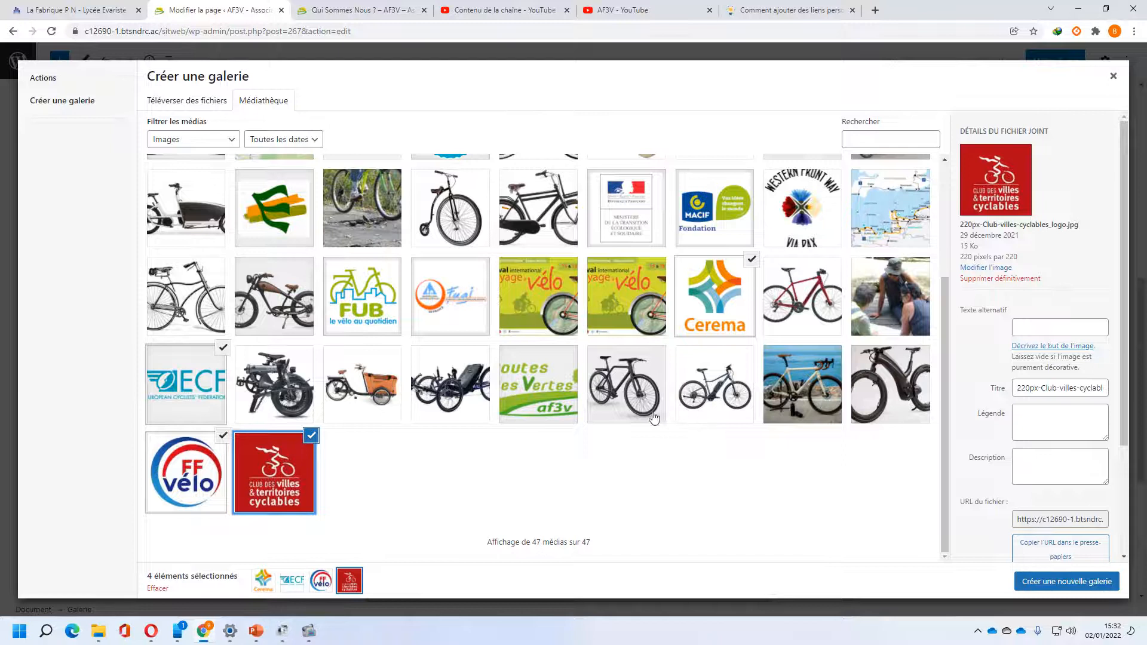
scroll(620, 474, up, 3)
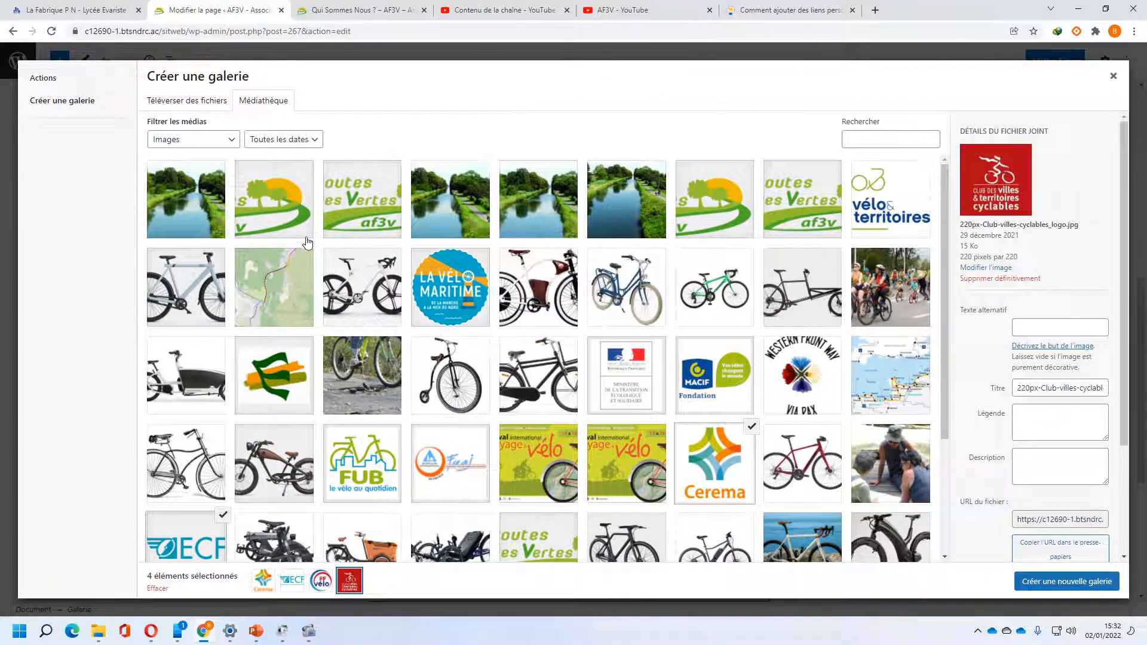
click(895, 193)
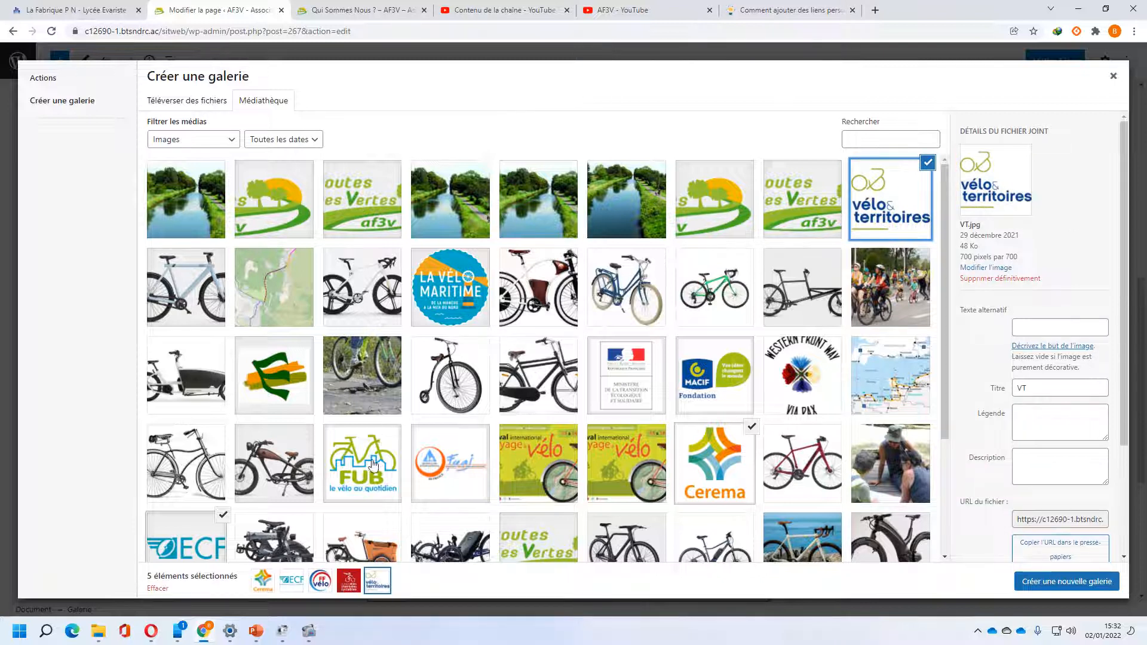
scroll(430, 454, down, 3)
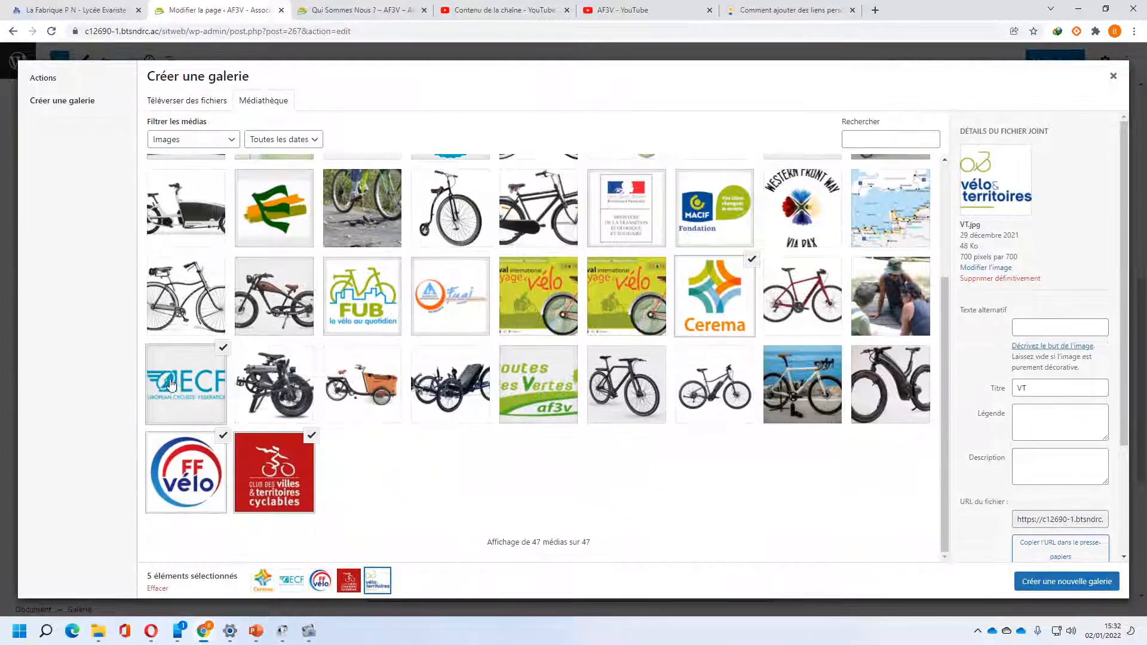
scroll(816, 375, up, 3)
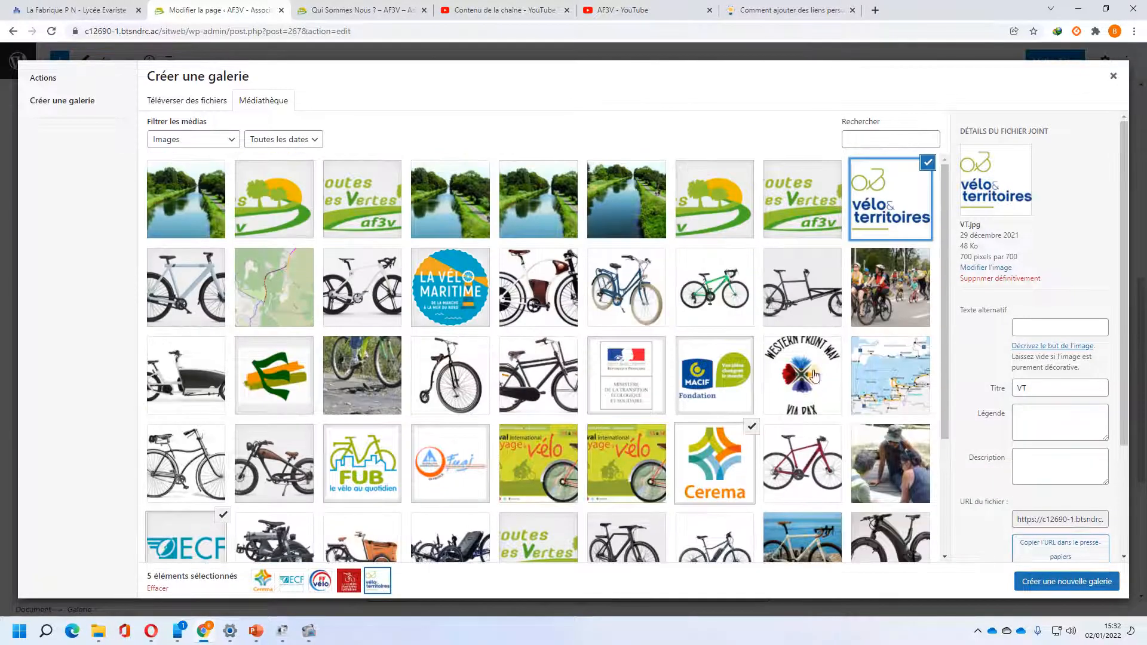
click(256, 631)
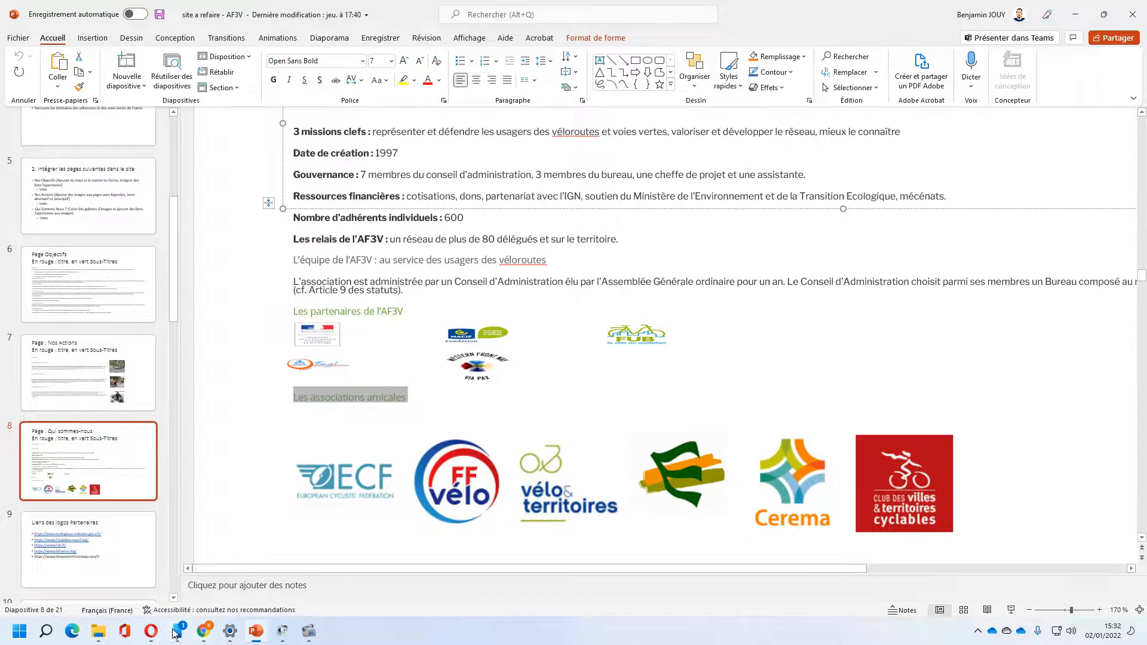
click(215, 635)
scroll(468, 412, down, 3)
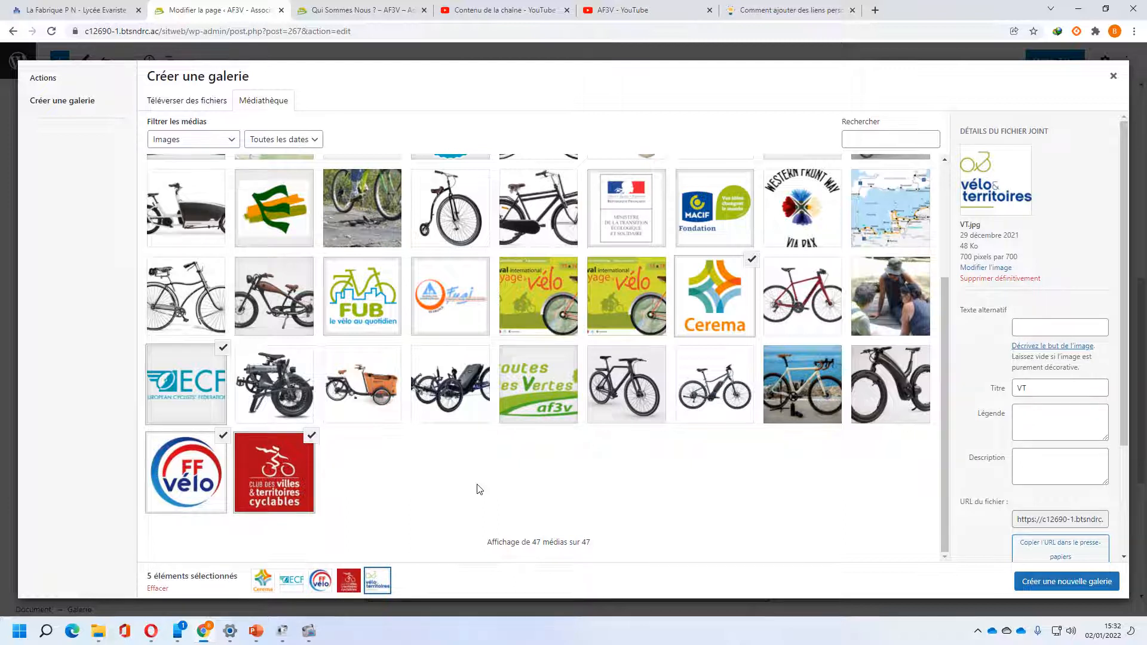
scroll(564, 463, up, 3)
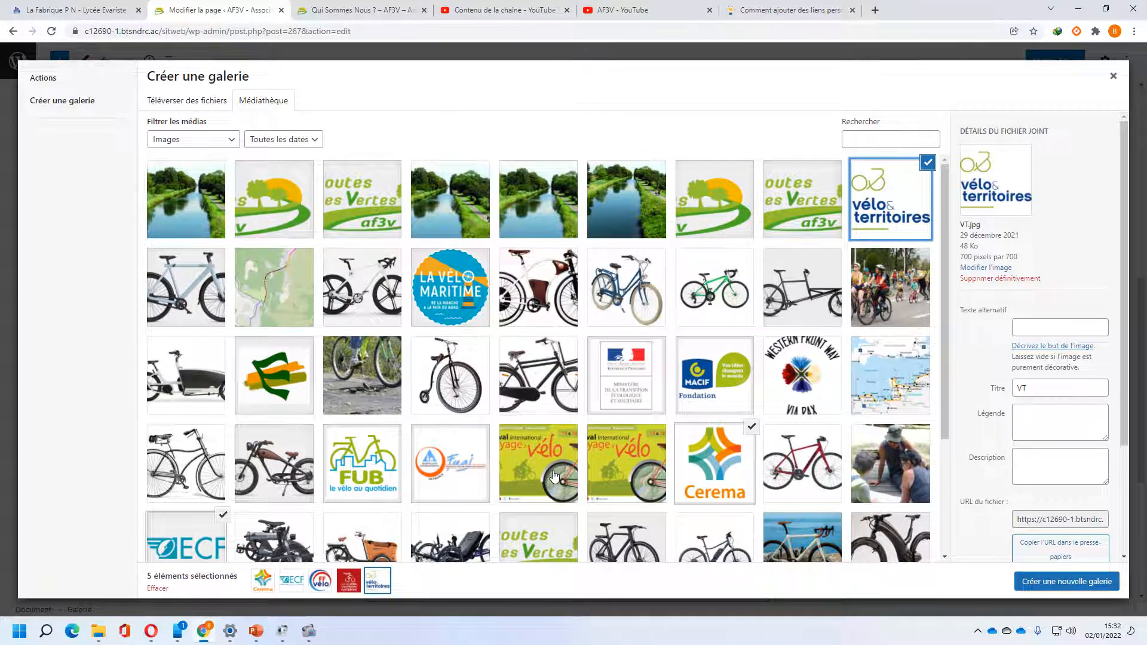
click(267, 389)
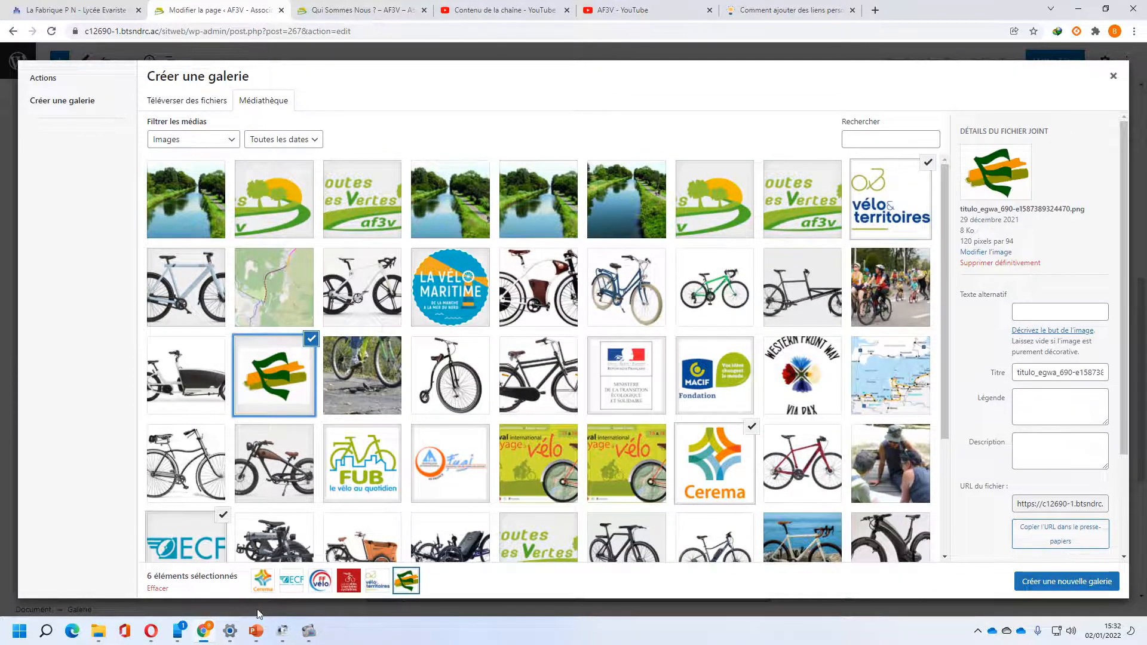
click(255, 631)
click(256, 630)
Show the Vélo & Territoires logo's details and bring up the "Liens des logos des associations amicales" slide in PowerPoint, then return to WordPress
click(893, 210)
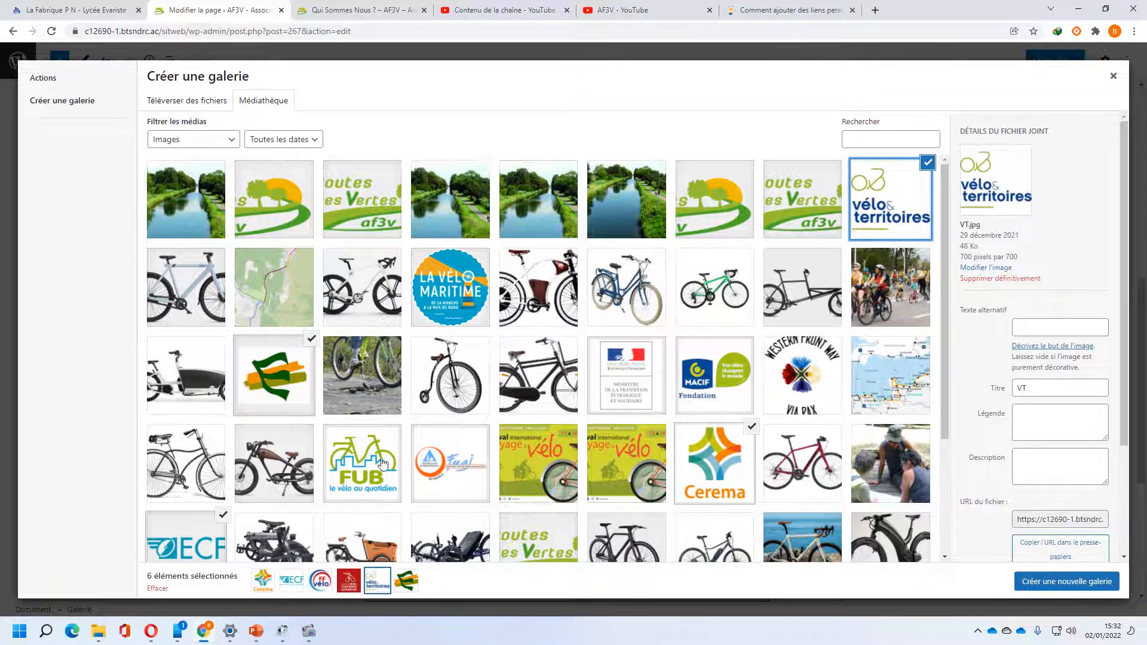
click(255, 631)
scroll(104, 495, down, 3)
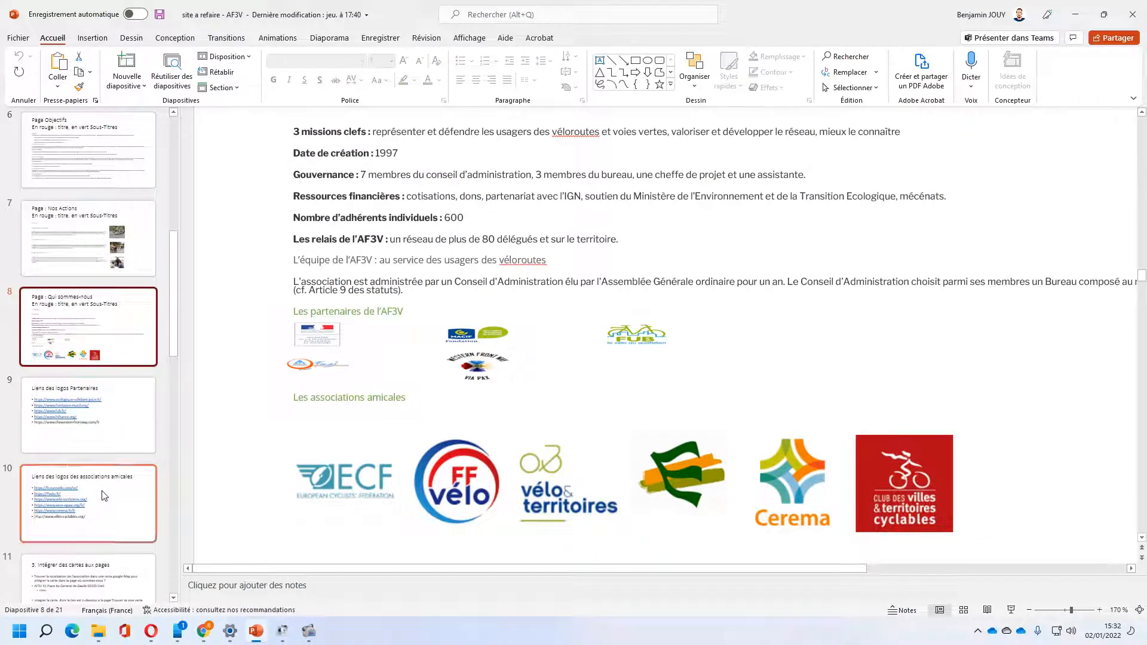
click(105, 496)
scroll(567, 287, up, 2)
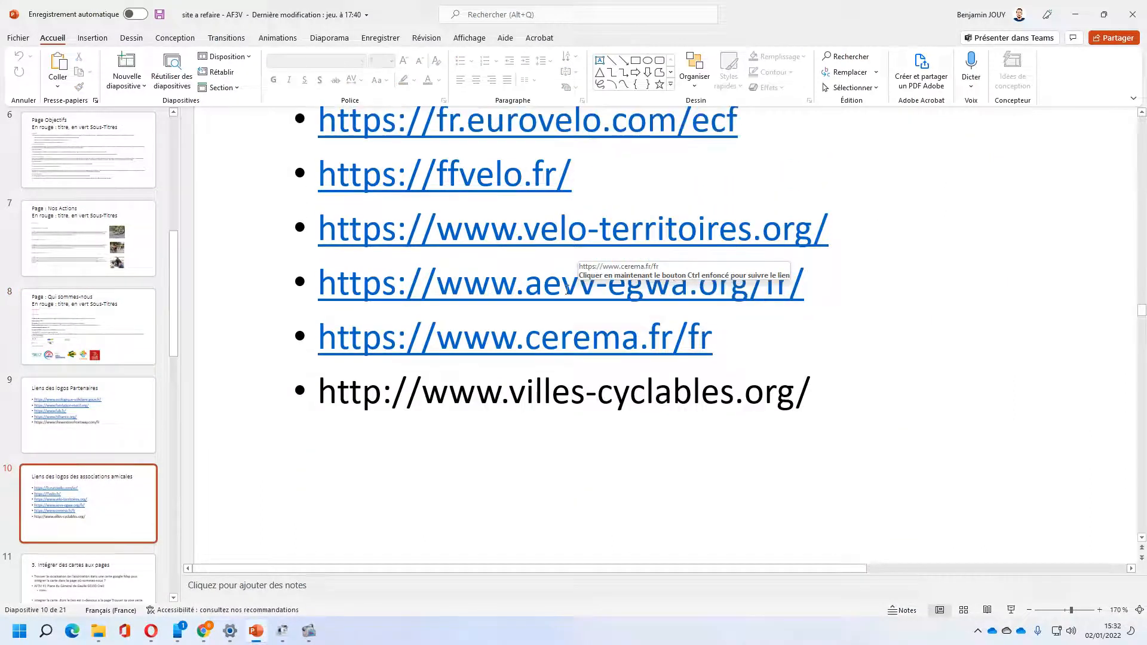
scroll(567, 289, up, 1)
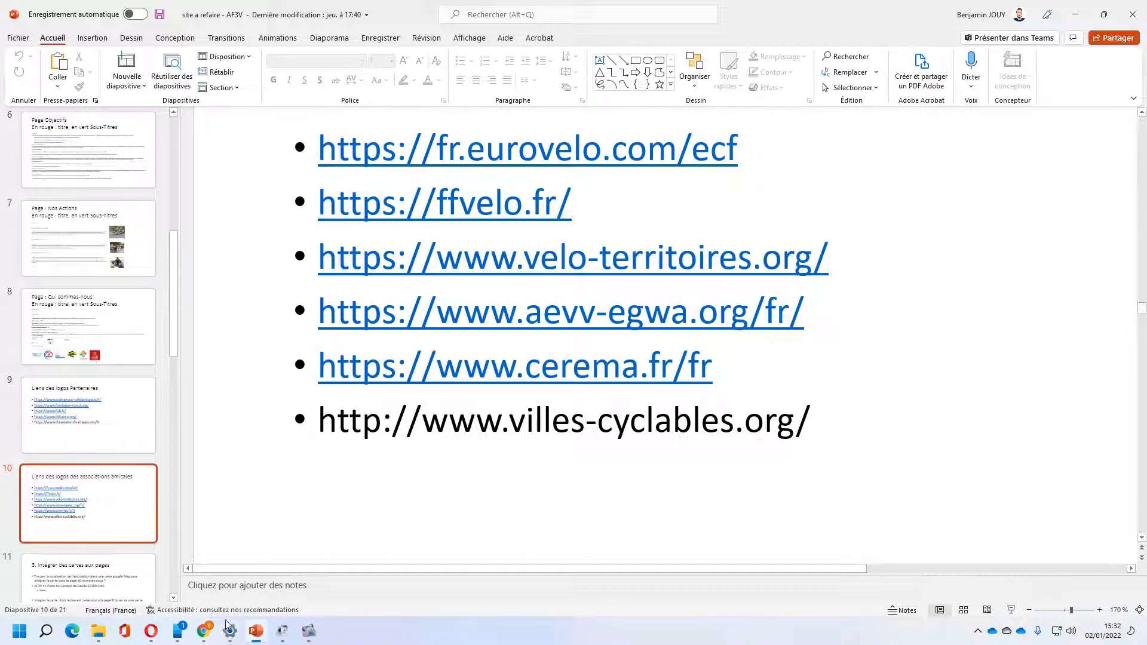
click(206, 634)
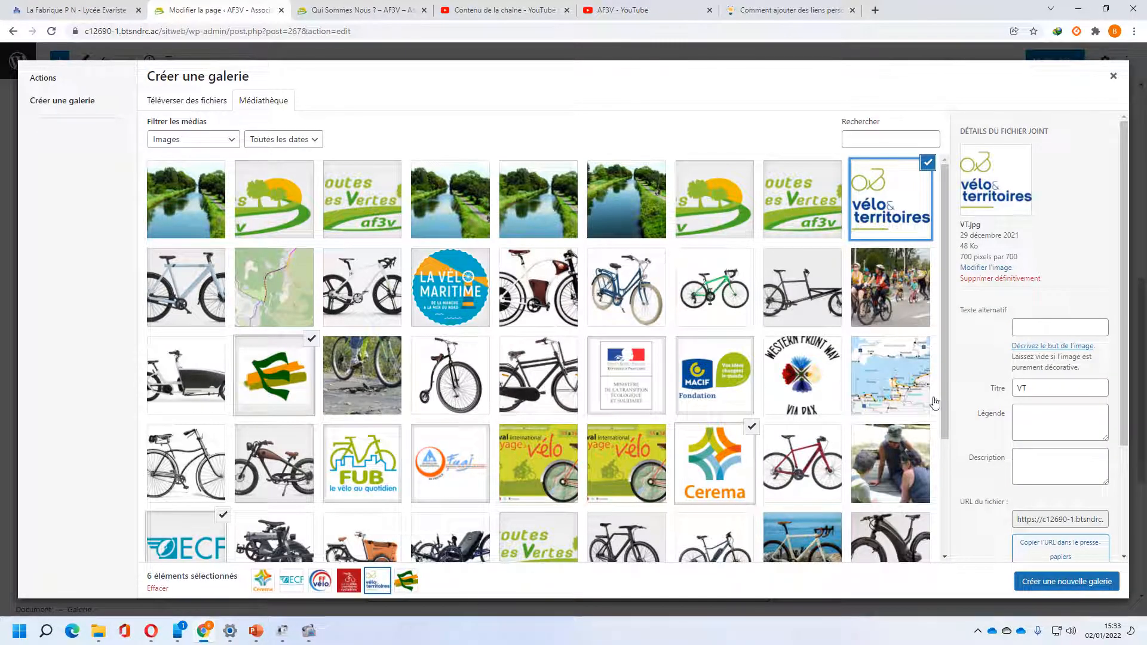
Fill in the Vélo & Territoires logo's alternative text, title, caption and description with "Velo et Territoires"
click(1046, 327)
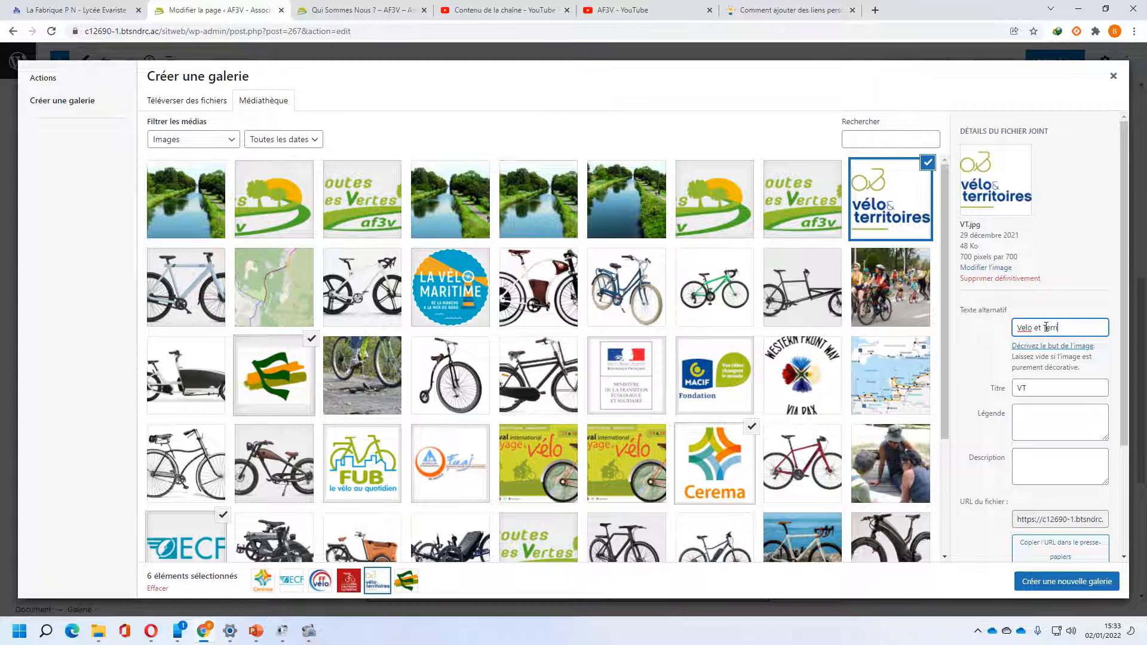
text(Velo et Territoires)
drag(1087, 327, 958, 323)
key(ctrl+c)
double_click(1051, 394)
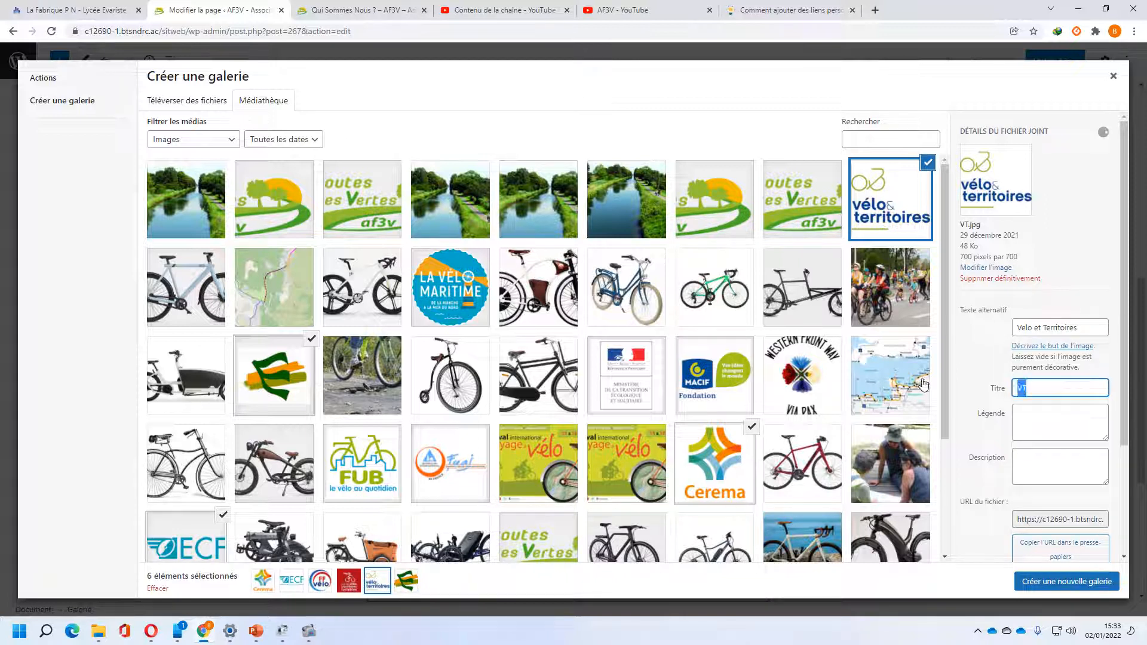
key(ctrl+v)
click(1045, 425)
key(ctrl+v)
click(1027, 465)
key(ctrl+v)
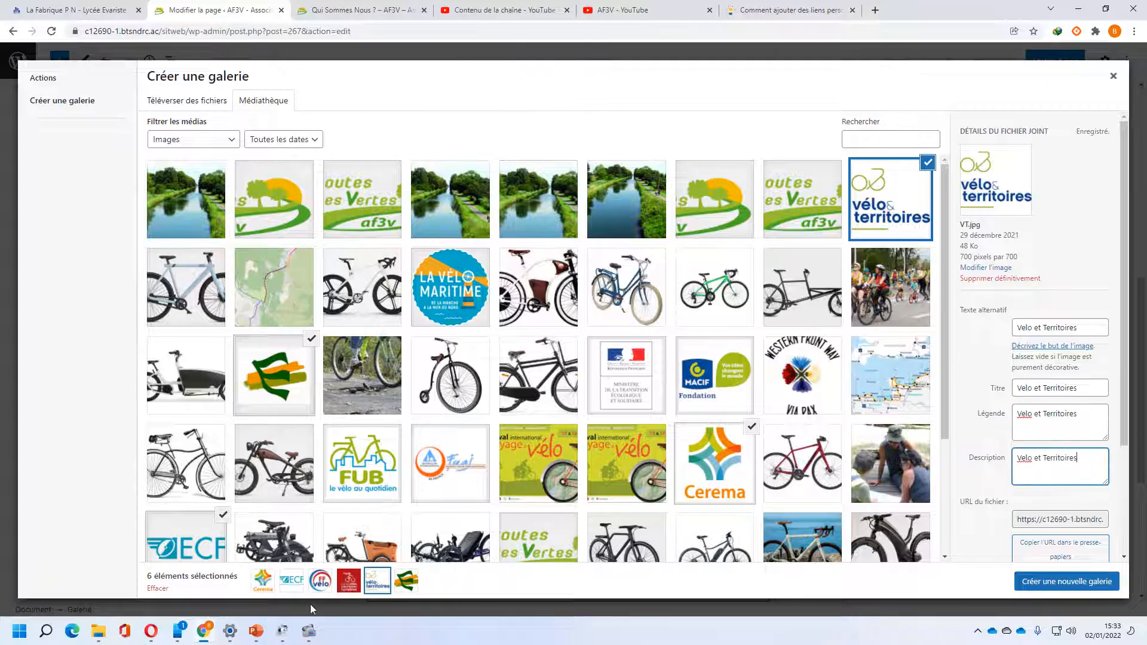
click(256, 630)
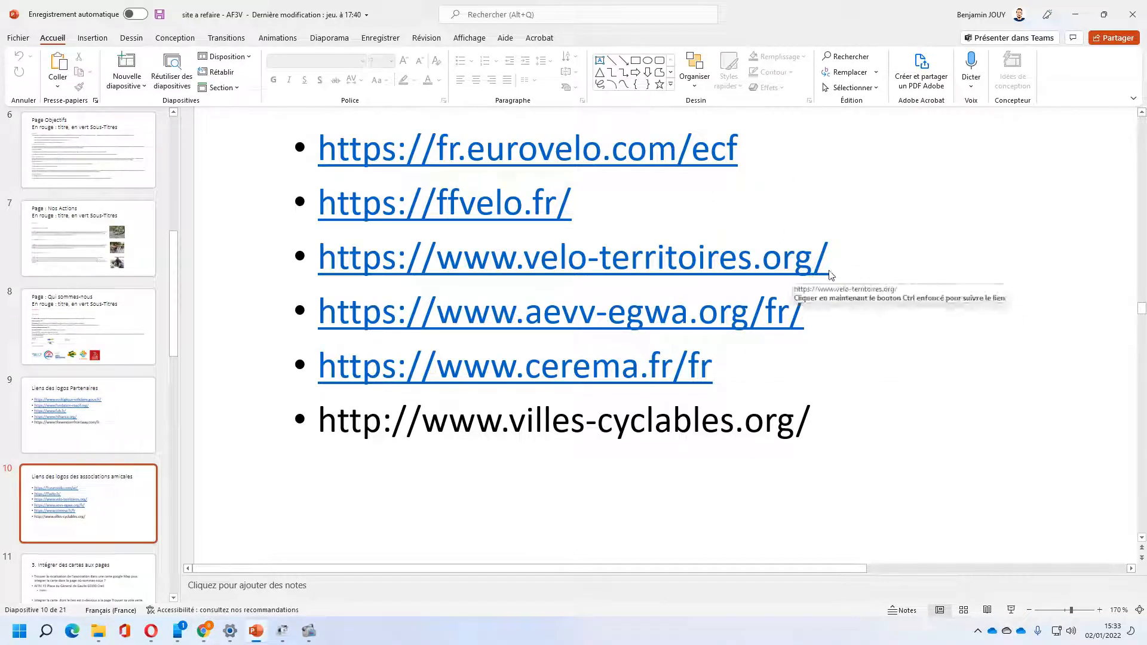
drag(323, 257, 870, 266)
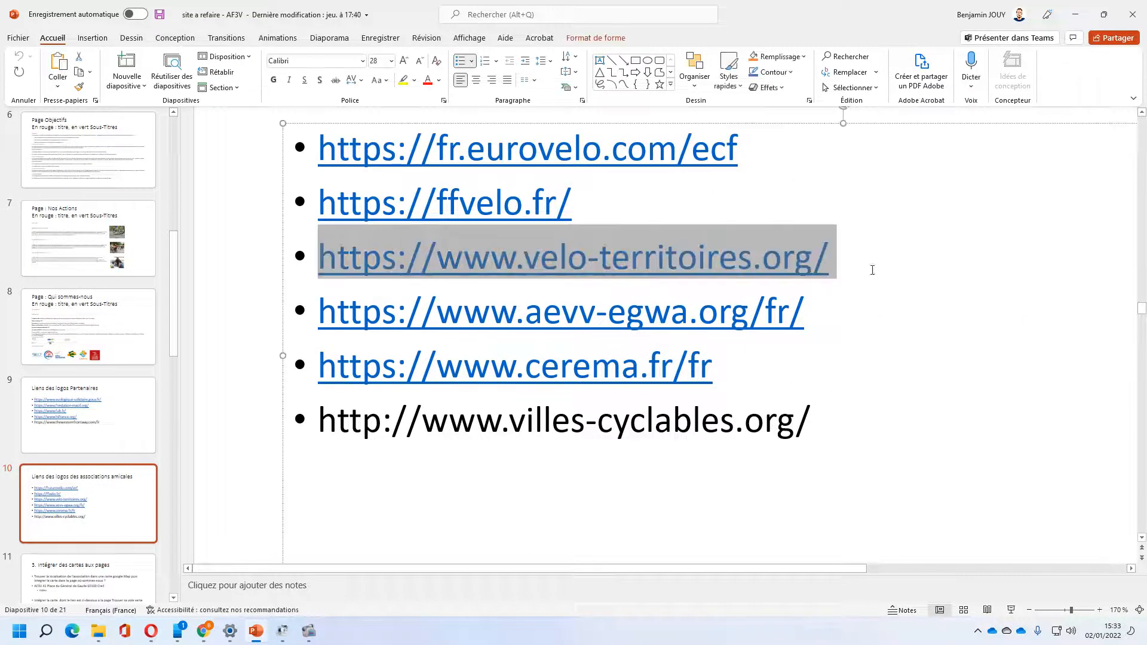
click(213, 630)
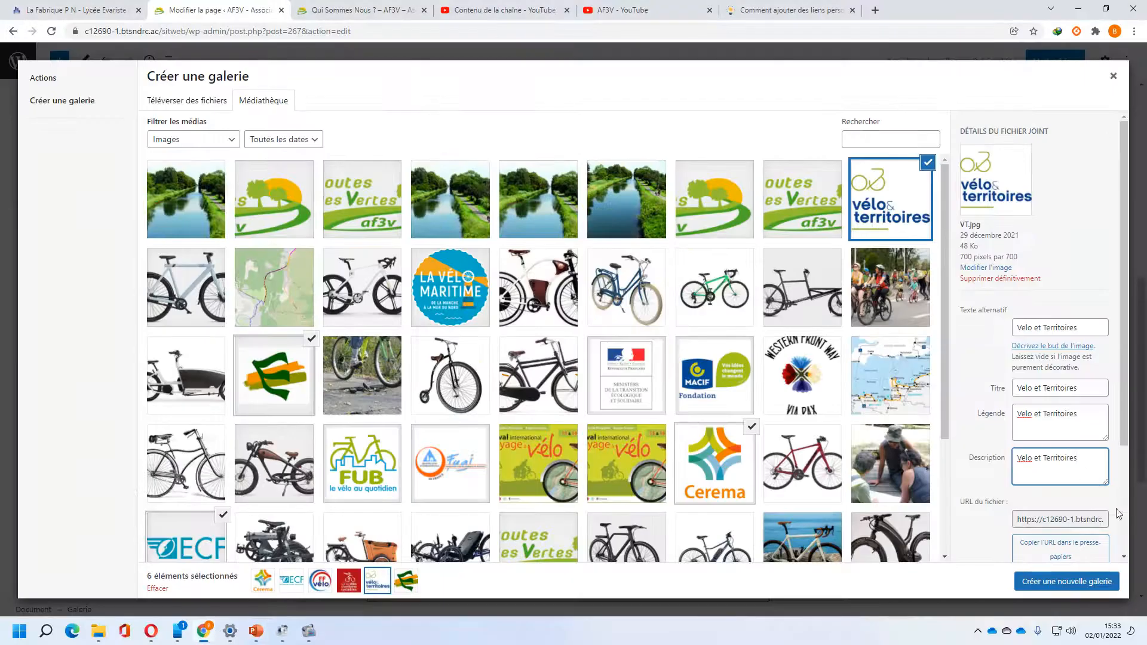
scroll(1064, 478, down, 2)
click(1051, 473)
key(ctrl+v)
click(1047, 495)
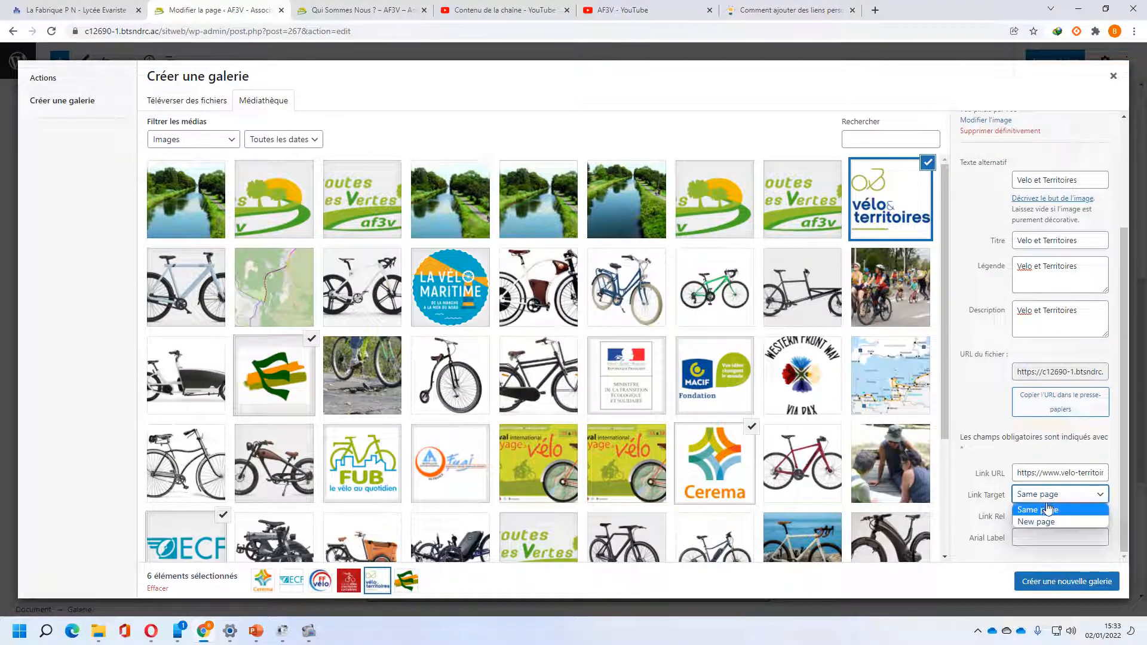
click(1047, 519)
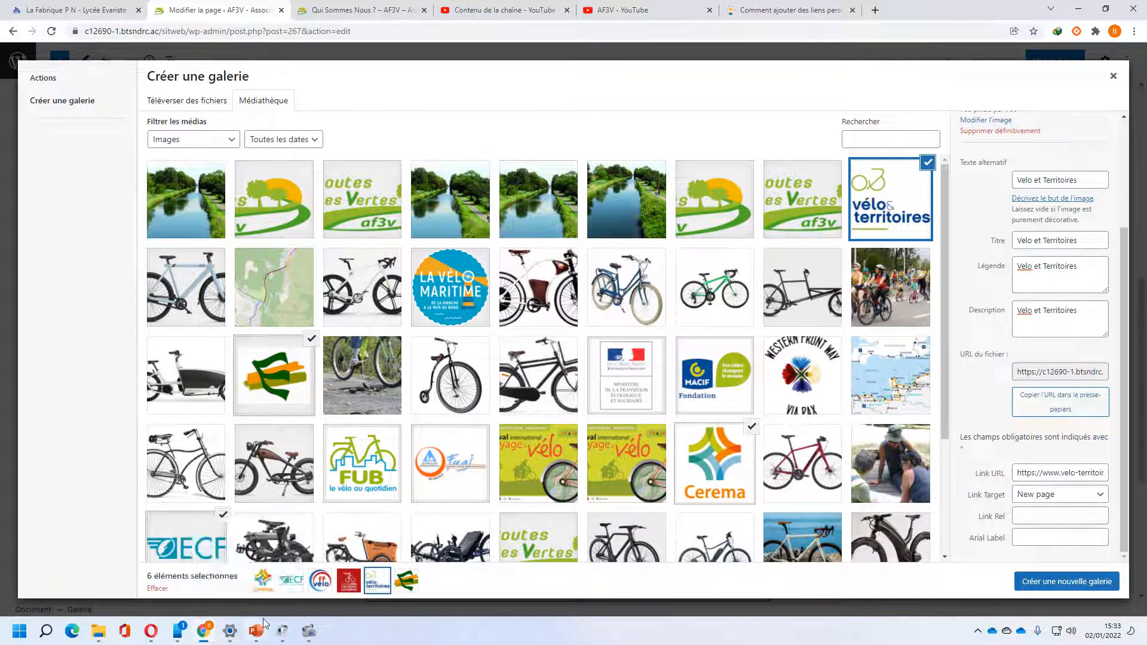
mouse_move(258, 632)
click(268, 381)
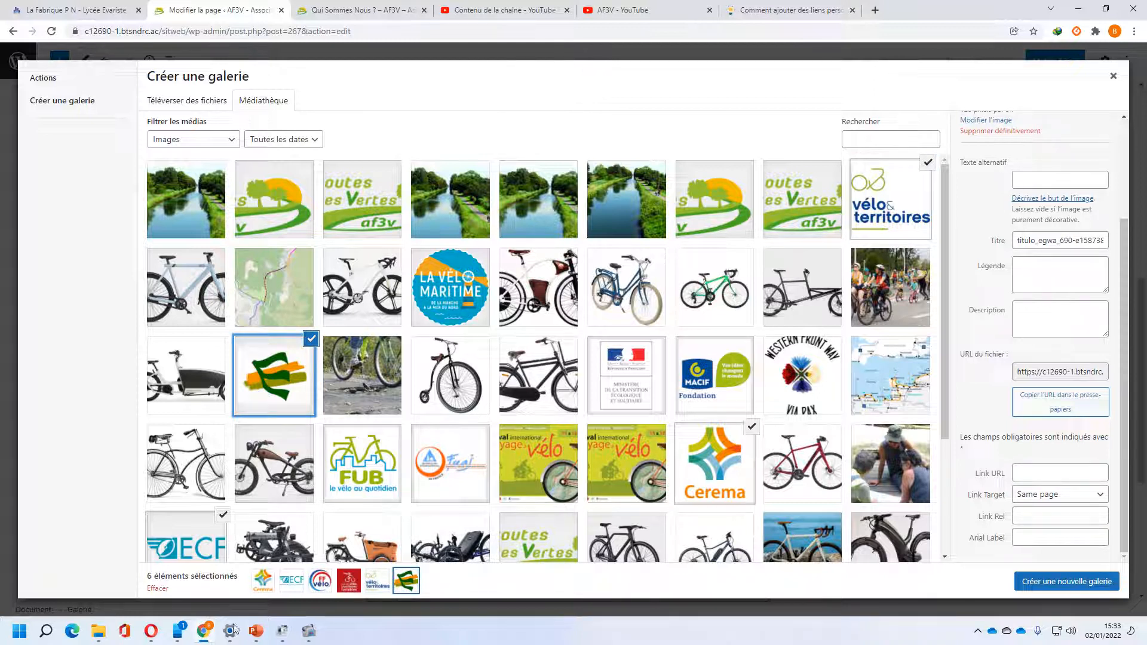
click(255, 631)
click(809, 318)
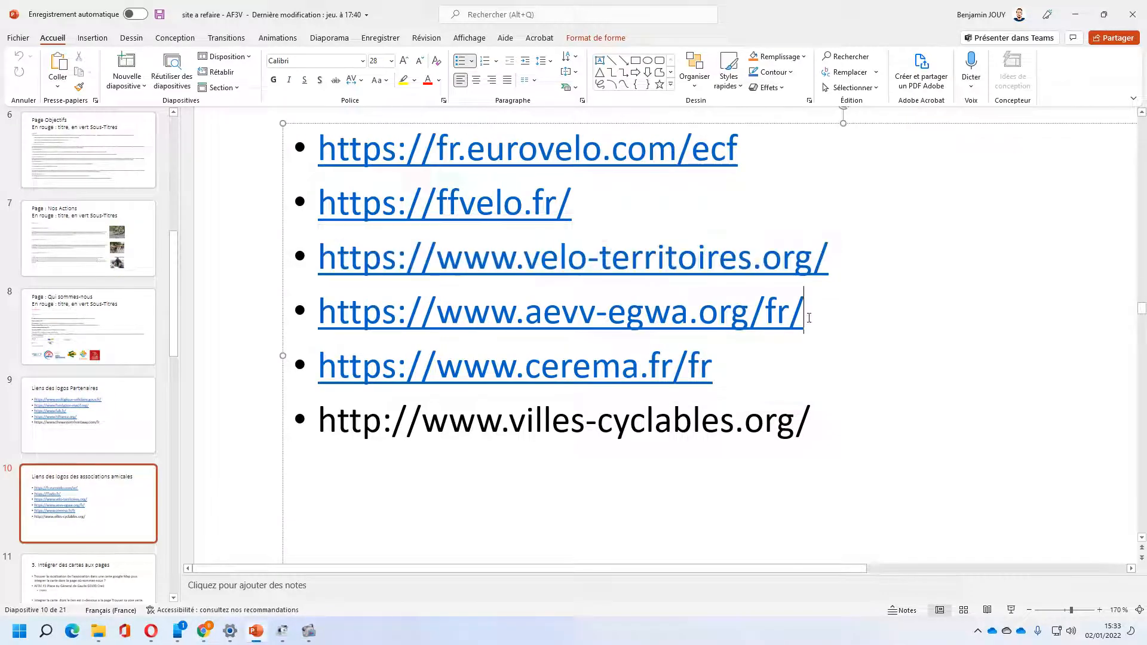
triple_click(770, 318)
key(ctrl+c)
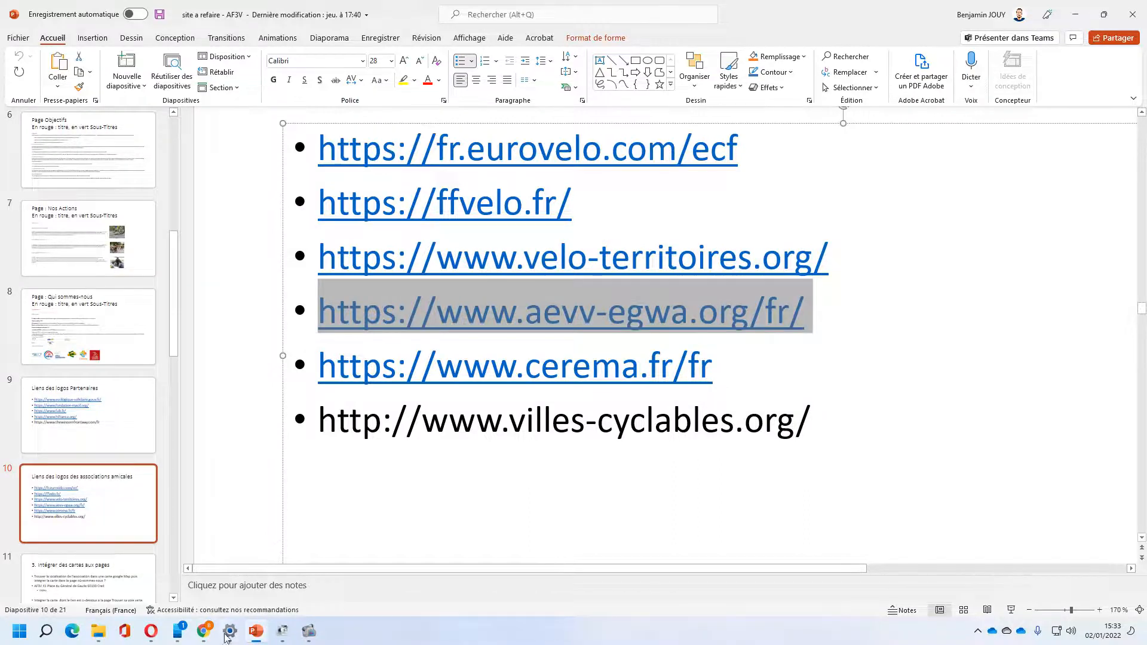
click(204, 631)
click(1060, 472)
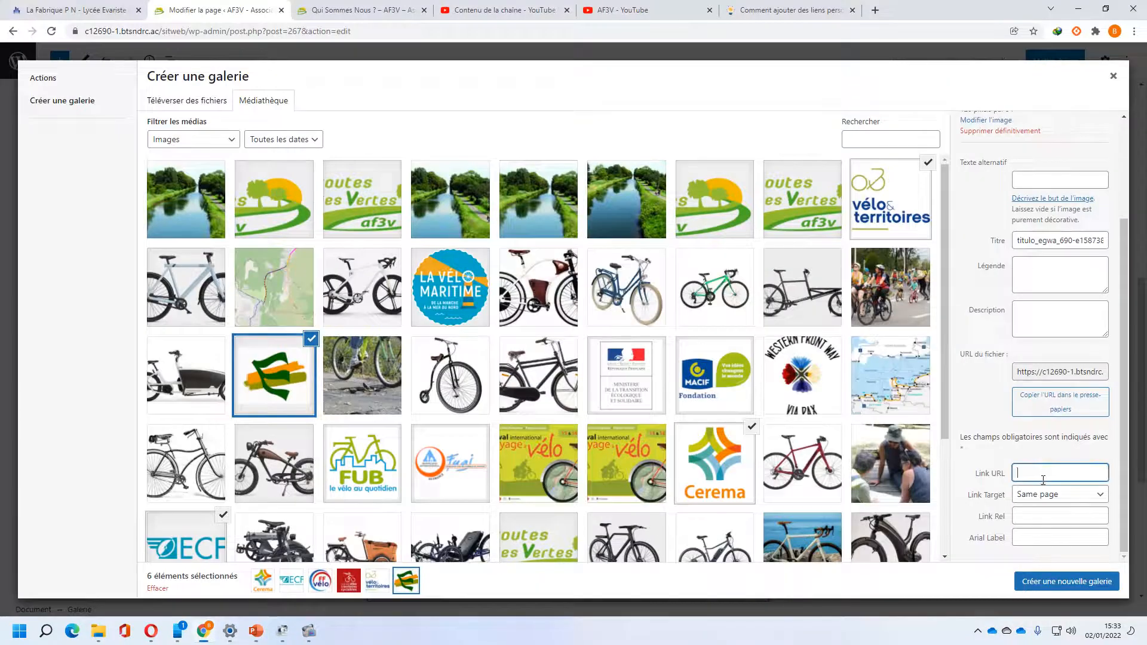
key(ctrl+v)
click(1060, 494)
click(1061, 508)
click(1053, 495)
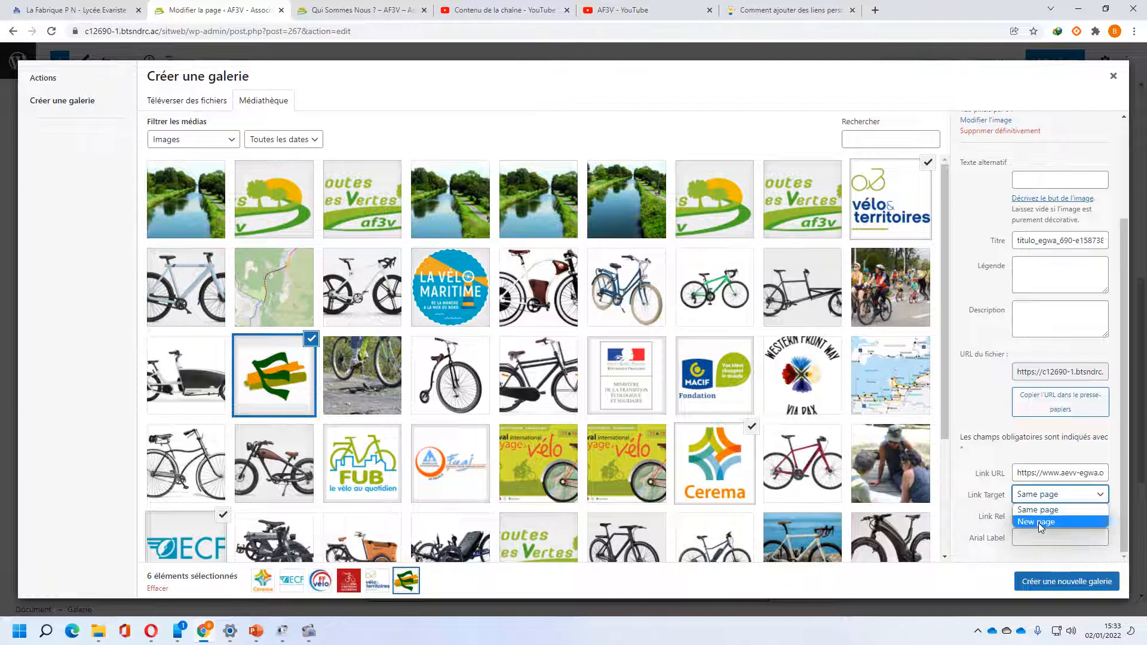
click(1038, 523)
Set the EGWA logo's alternative text to "AEVV EGWA" and copy that name
mouse_move(1064, 473)
mouse_down()
mouse_move(1096, 474)
mouse_move(1075, 474)
mouse_up()
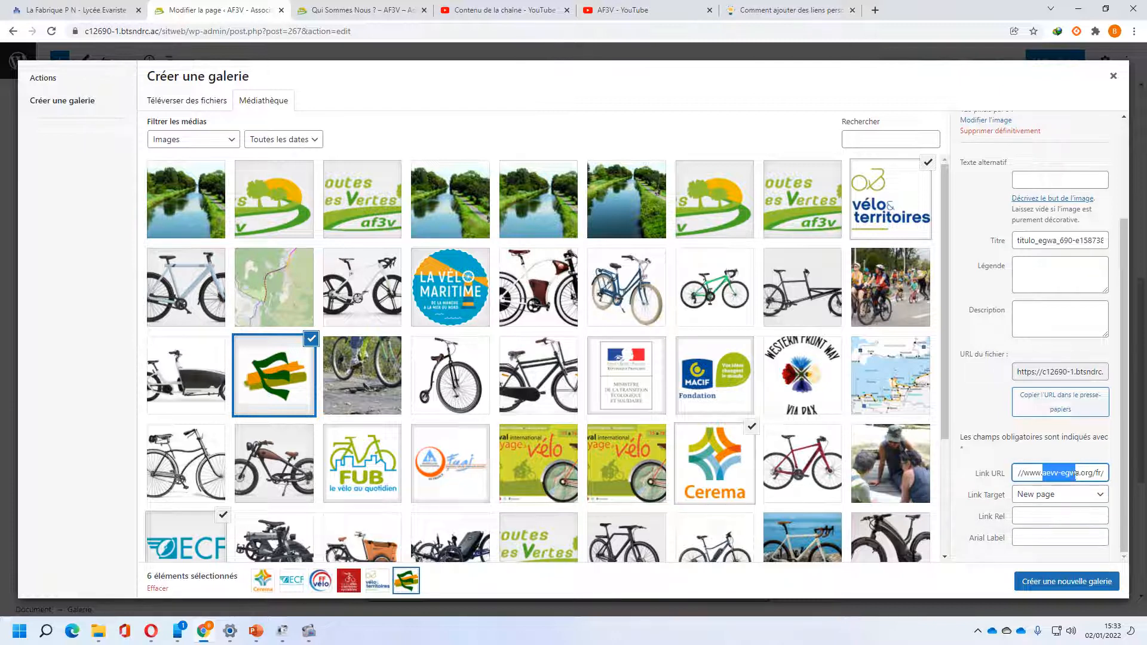
scroll(1030, 220, up, 3)
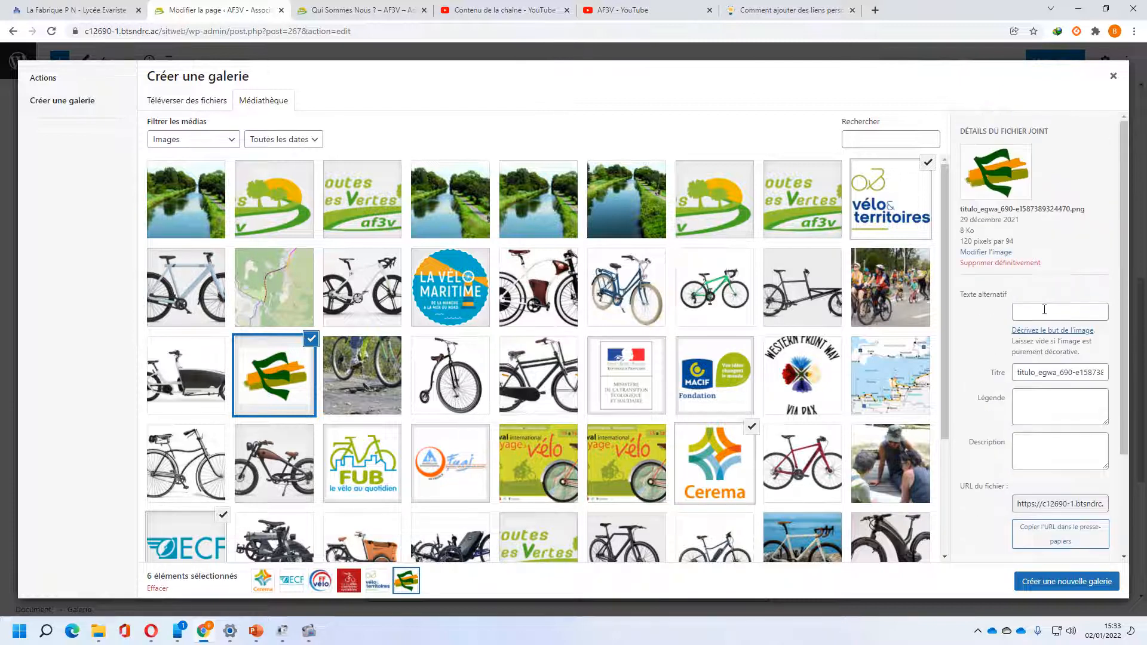
click(1044, 311)
text(aevv-egwa)
drag(1075, 314, 964, 318)
drag(1118, 312, 1076, 310)
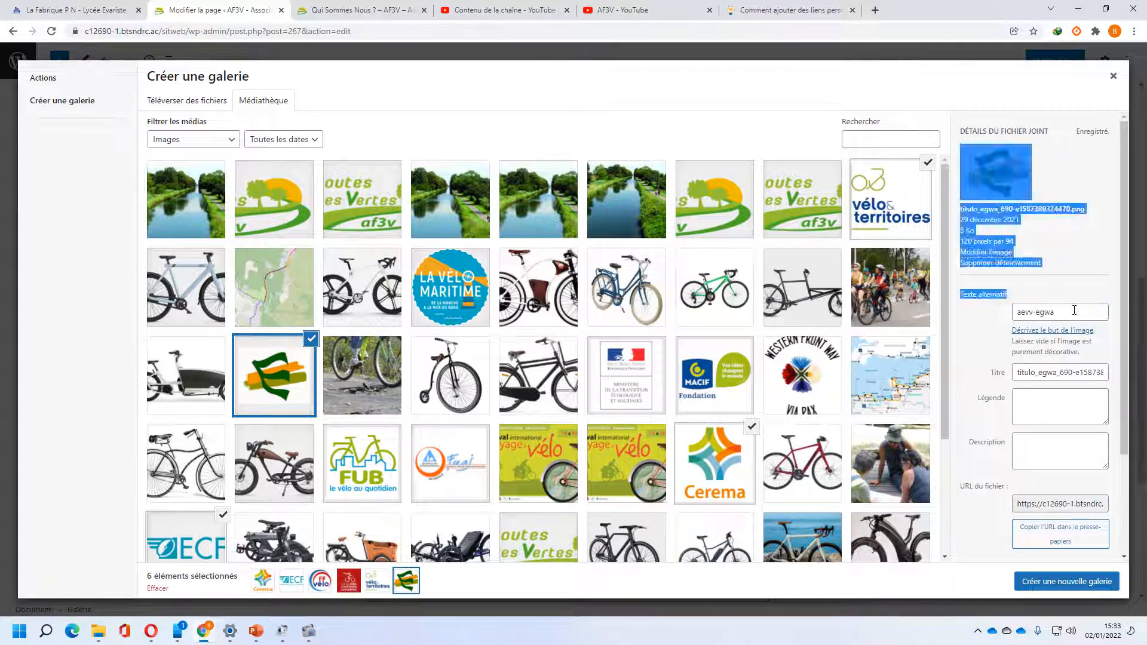
click(1077, 311)
text(AEVV EGWA)
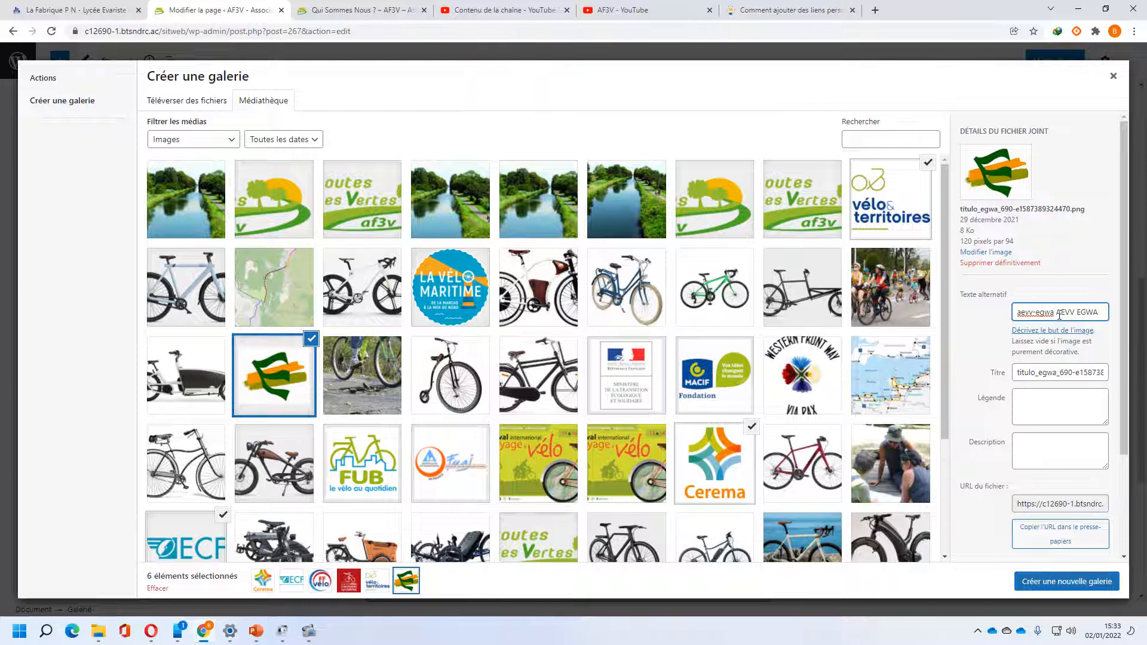
drag(1057, 312, 948, 311)
key(ctrl+c)
key(BackSpace)
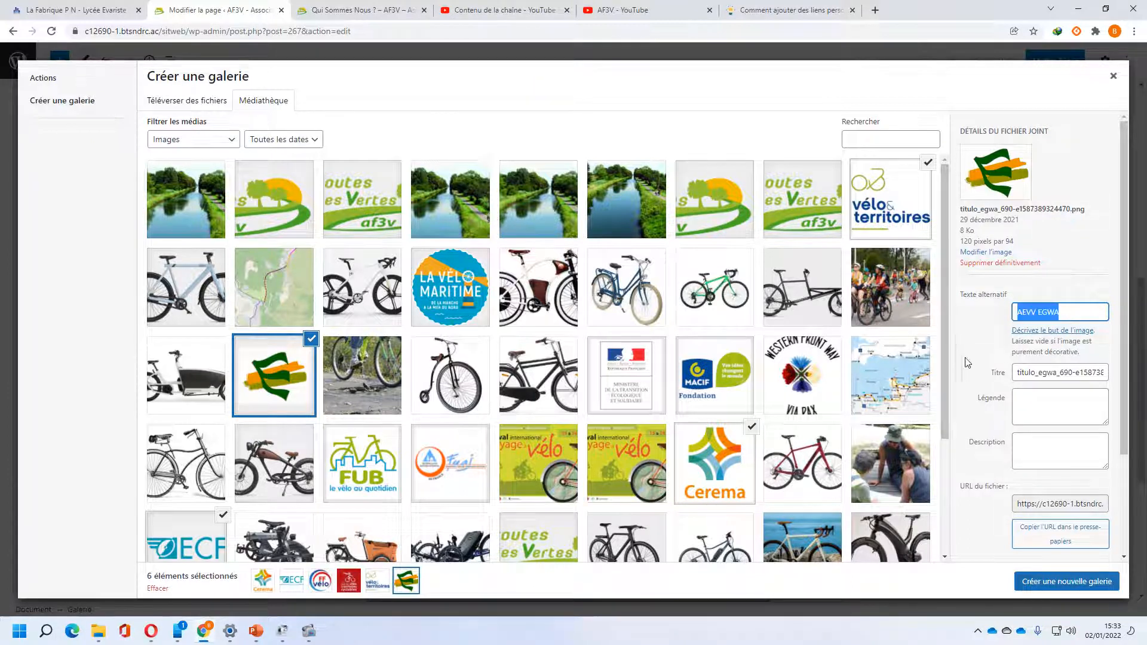
Fill in the EGWA logo's title, caption and description with "AEVV EGWA"
double_click(1064, 373)
key(ctrl+a)
key(ctrl+v)
key(Tab)
key(ctrl+v)
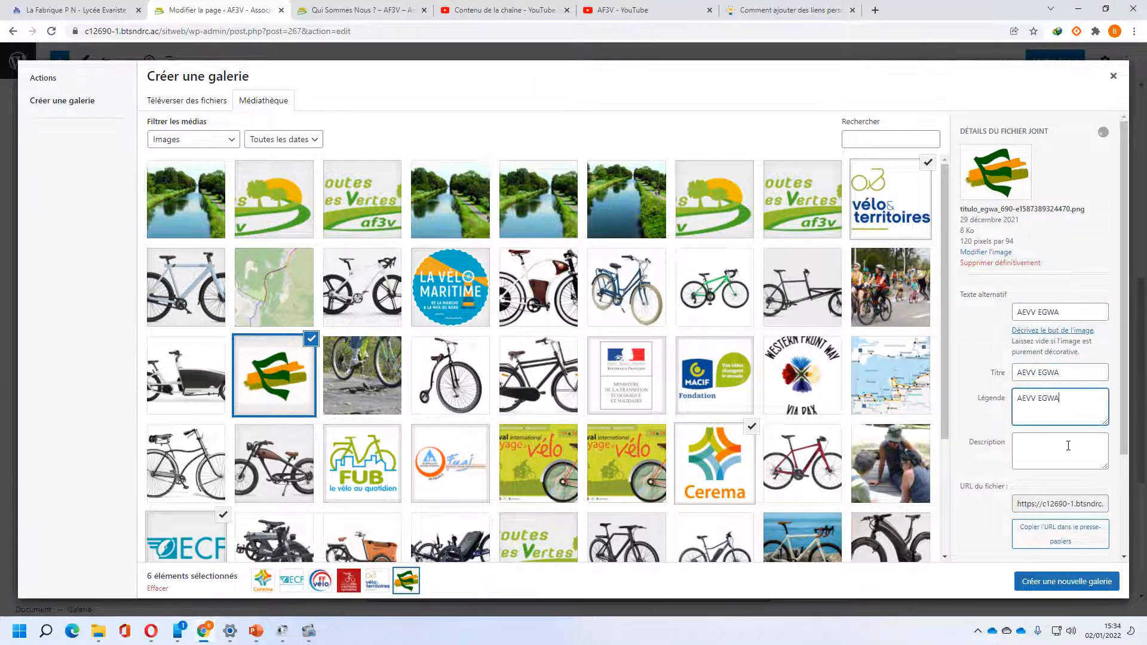
key(Tab)
key(ctrl+v)
Fill in the Cerema logo's alternative text, title, caption and description with "Cerema"
scroll(592, 362, down, 2)
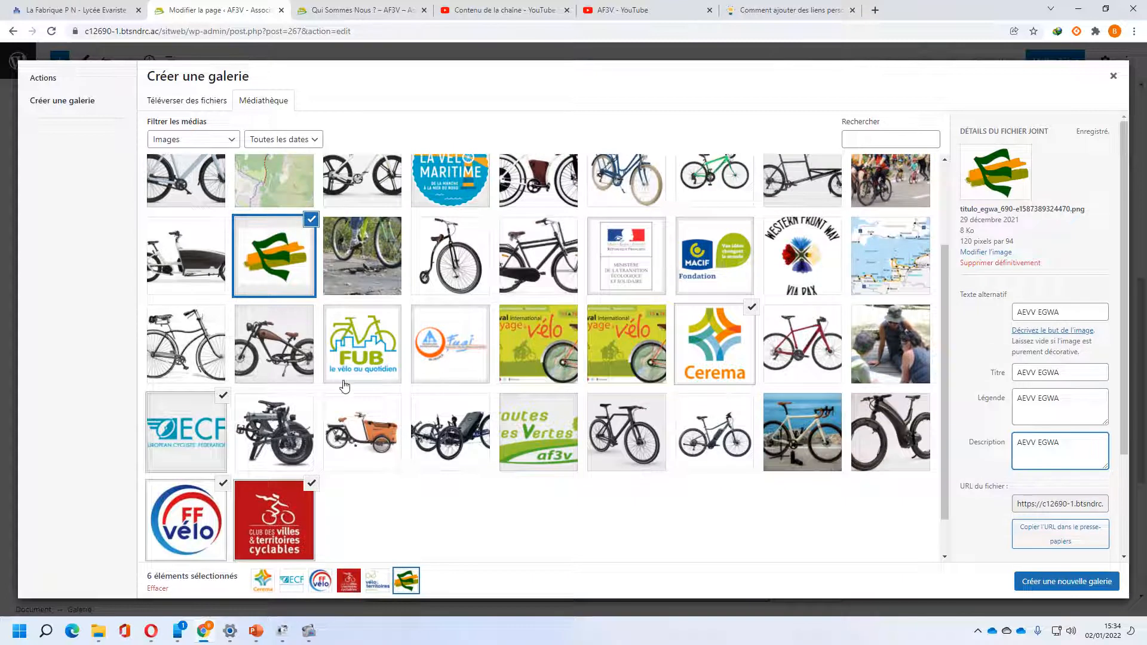
click(732, 342)
click(1087, 322)
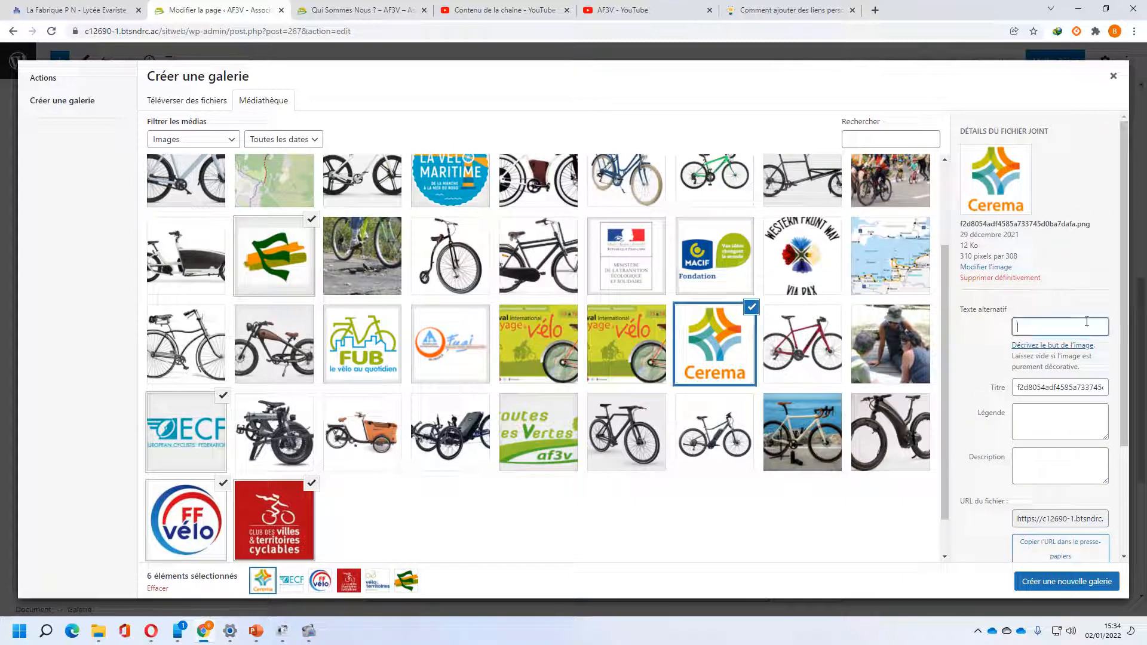
text(Cerem)
drag(1080, 322, 970, 326)
key(ctrl+c)
double_click(1047, 382)
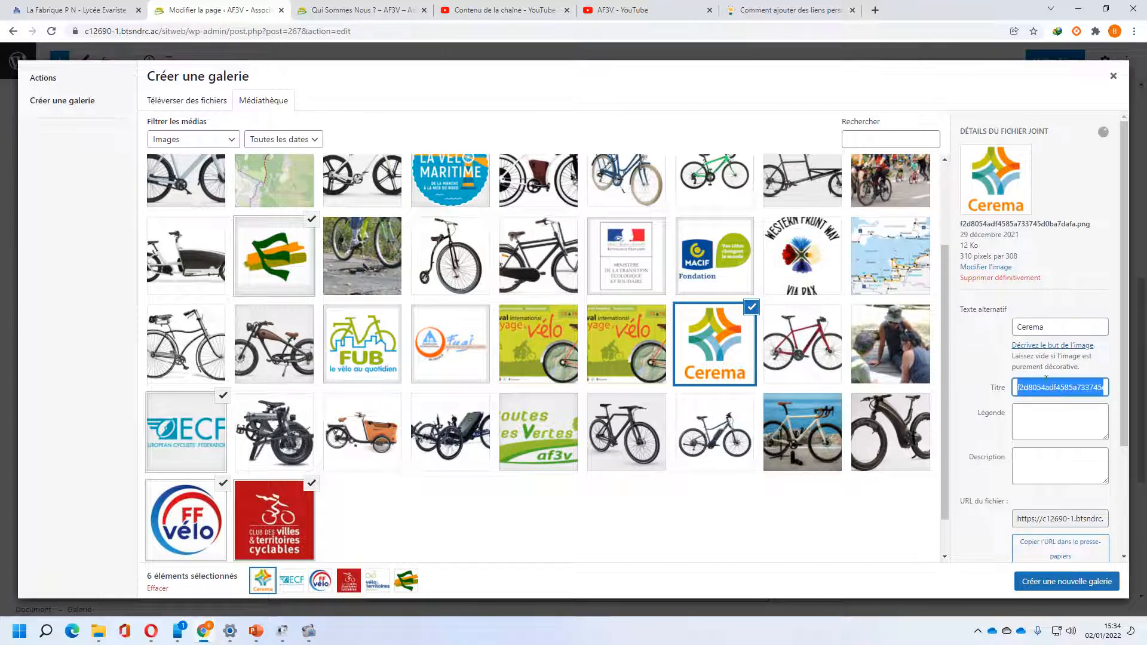
key(ctrl+v)
click(1055, 433)
key(ctrl+v)
click(1066, 472)
key(ctrl+v)
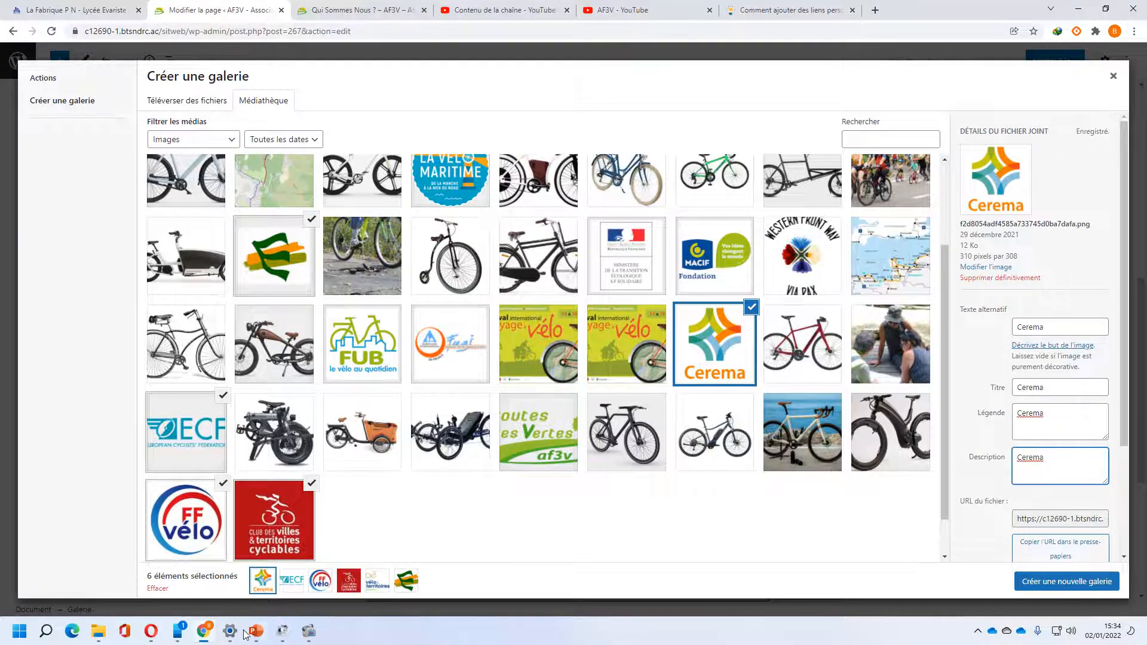
click(255, 631)
drag(745, 365, 313, 363)
click(207, 633)
scroll(1082, 526, down, 2)
click(1051, 472)
key(ctrl+v)
click(1058, 494)
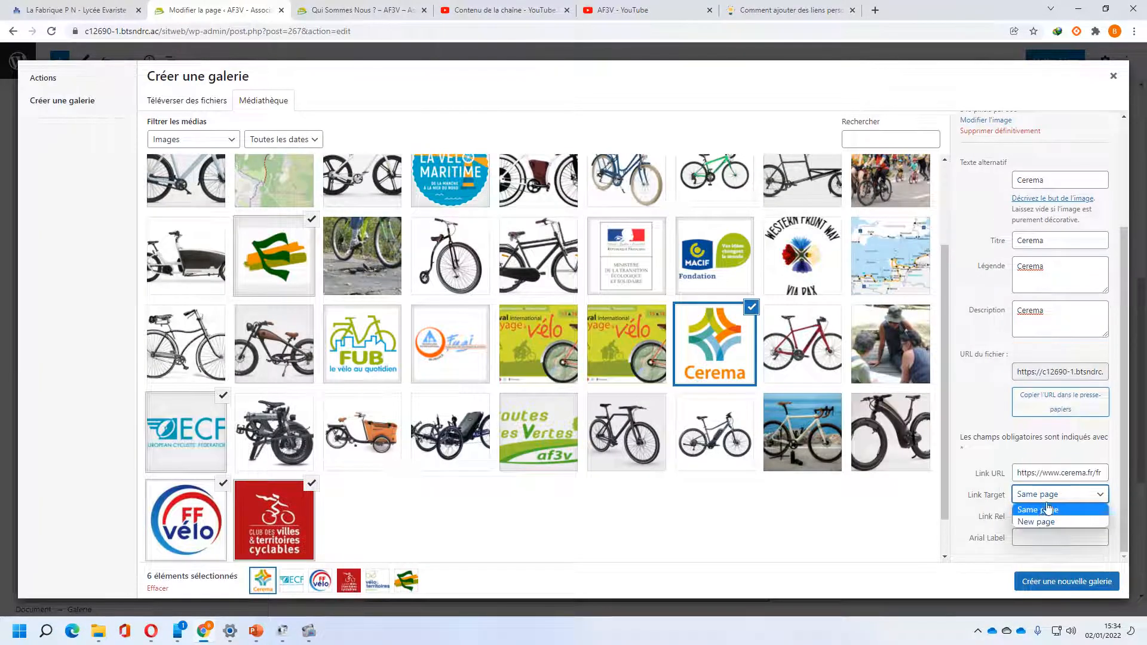
click(1039, 521)
Fill in the ECF logo's alternative text, title, caption and description with "ECF"
click(203, 426)
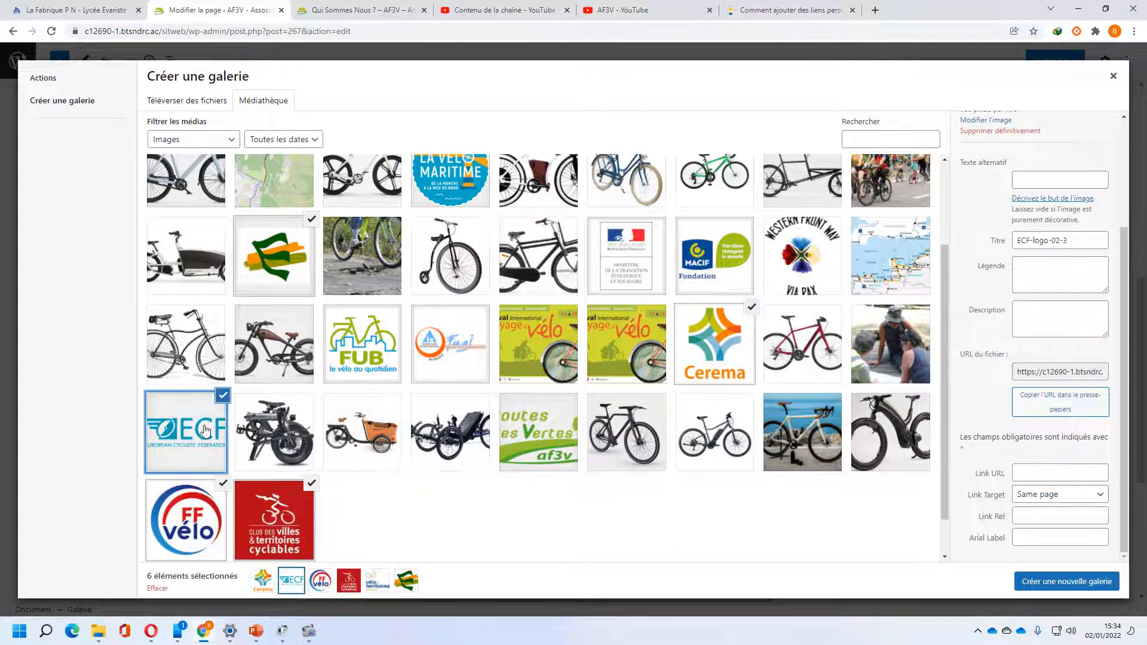
click(1059, 179)
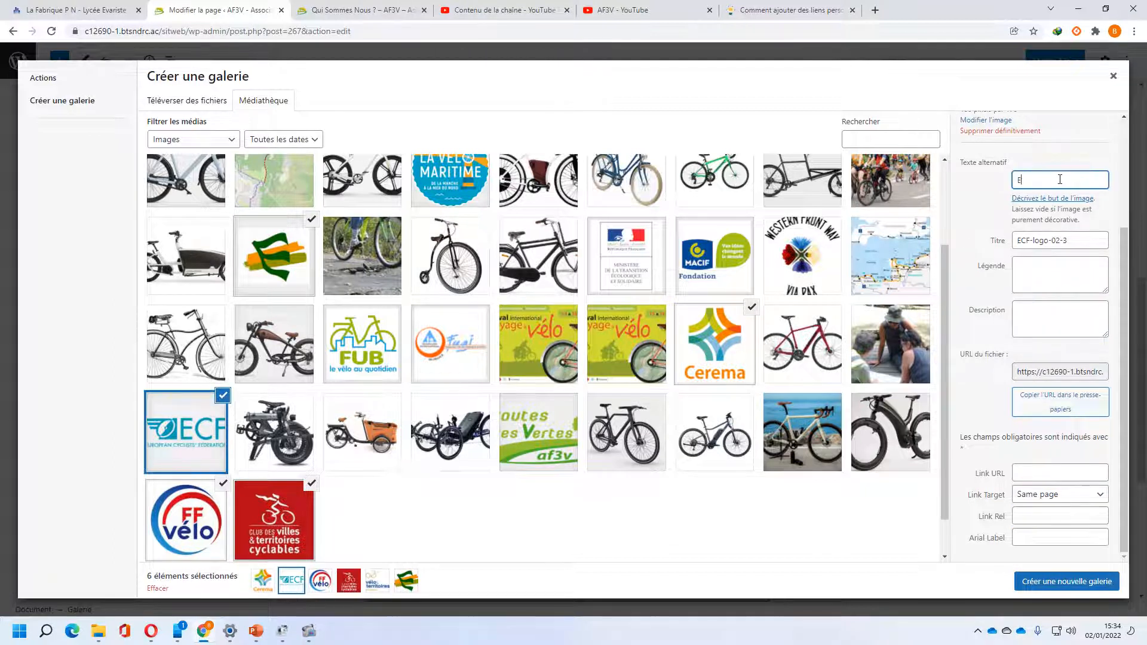
drag(1060, 173, 943, 163)
key(ctrl+c)
triple_click(1060, 240)
key(ctrl+v)
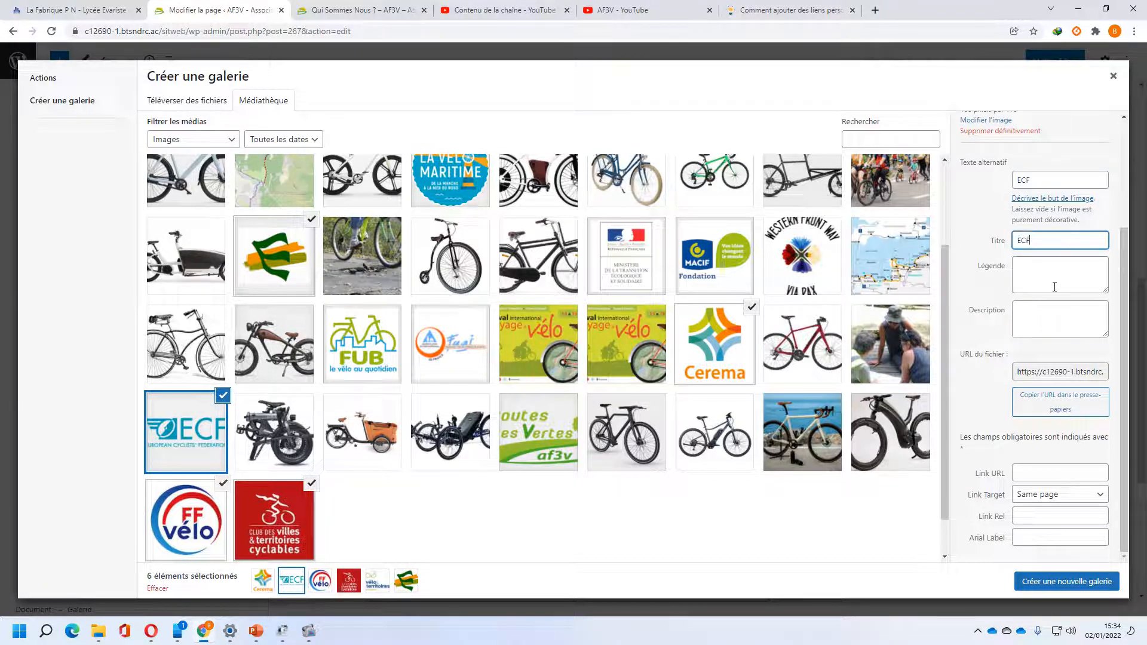
click(1057, 274)
key(ctrl+v)
click(1052, 313)
key(ctrl+v)
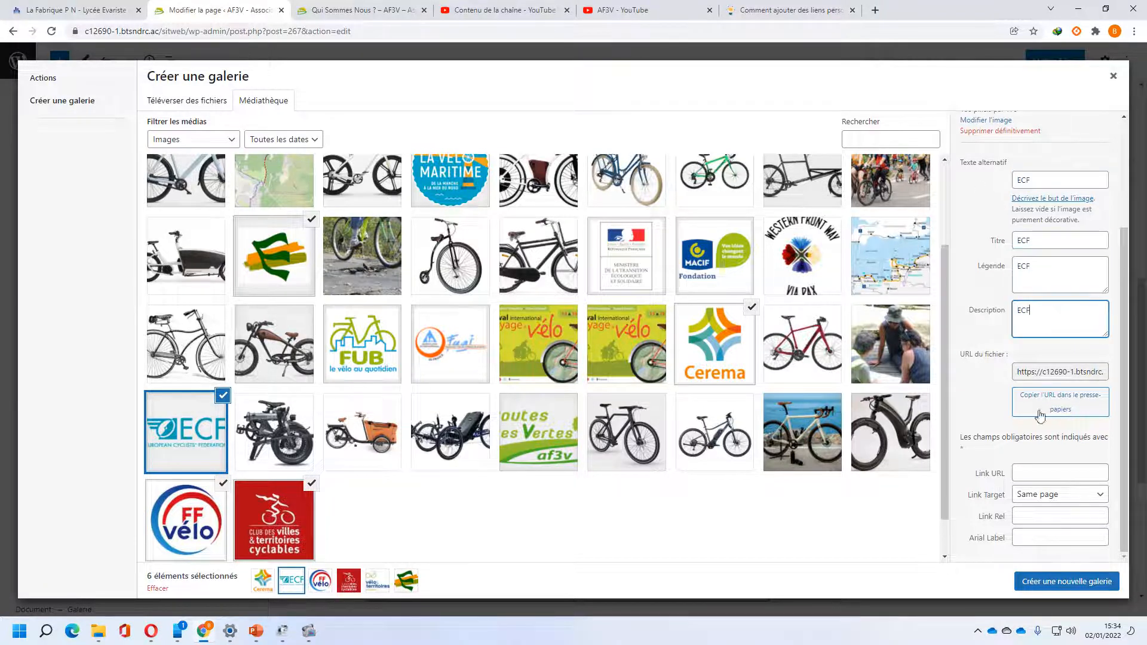
click(256, 631)
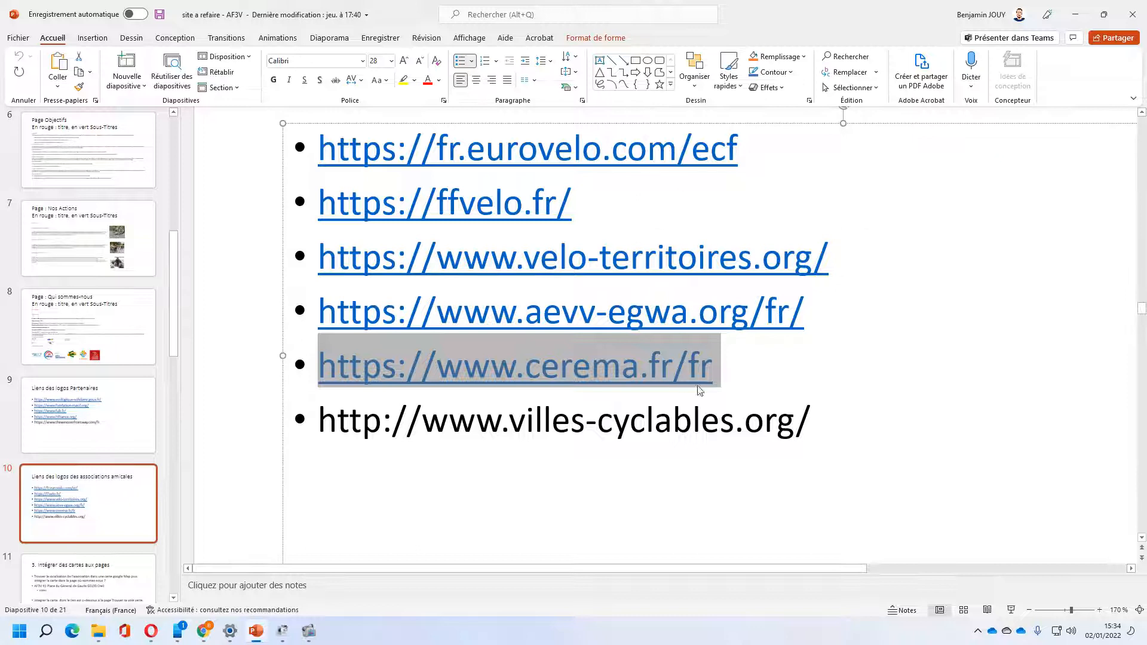
scroll(836, 397, up, 1)
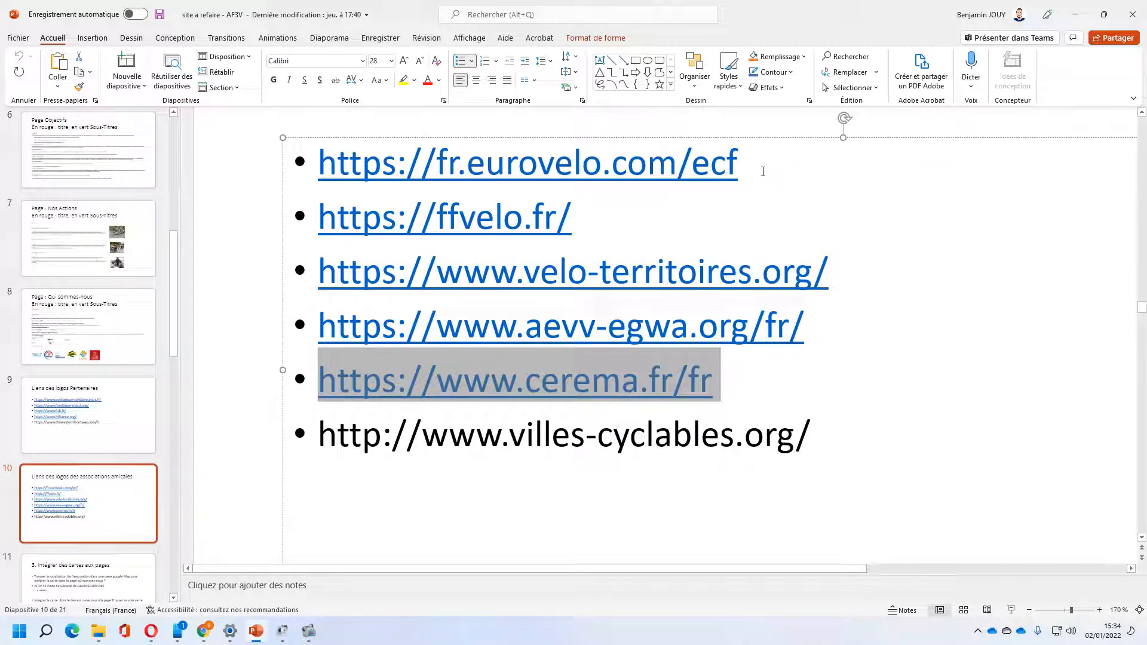
drag(763, 171, 318, 165)
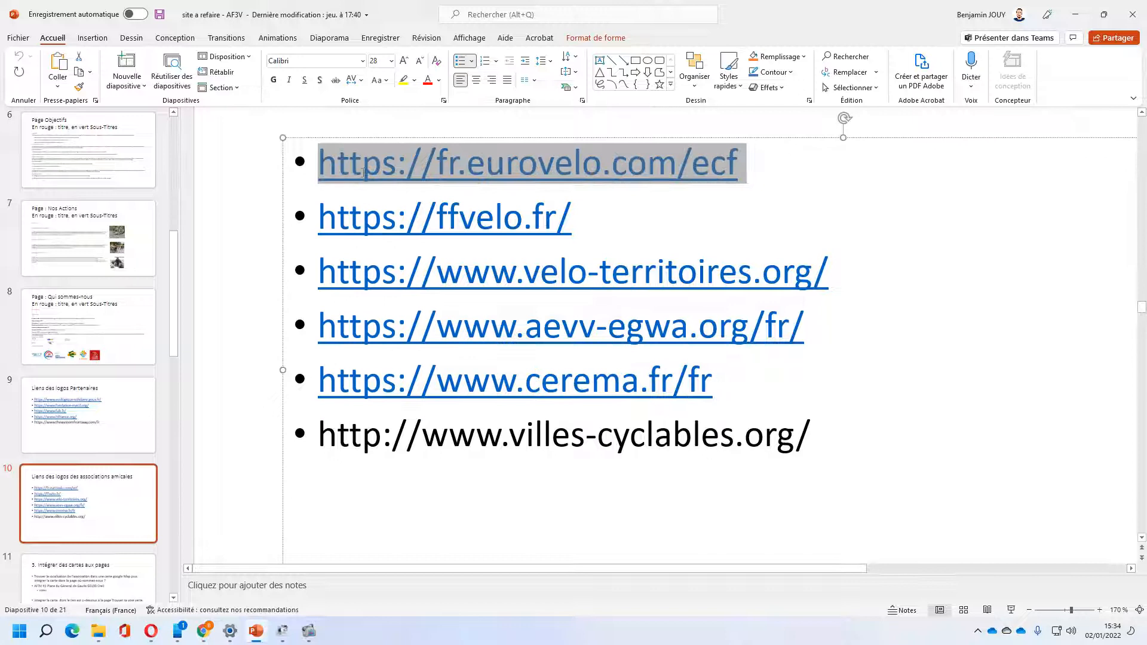
click(204, 631)
click(1015, 473)
key(ctrl+v)
click(1051, 495)
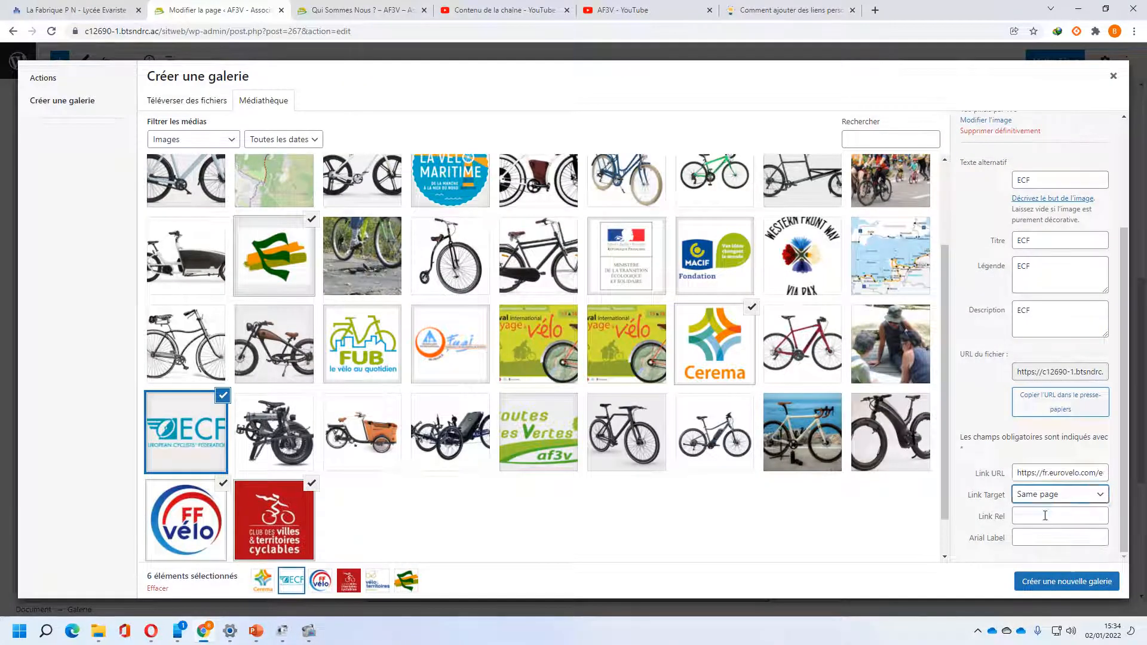
click(1052, 495)
click(1045, 523)
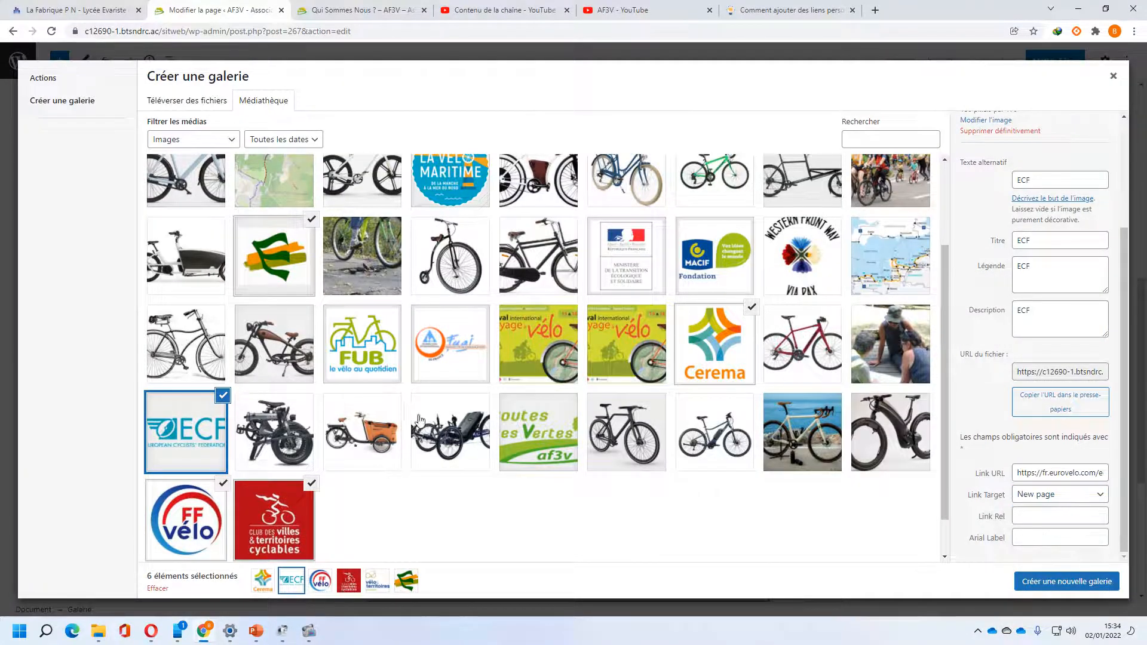
Fill in the FF Vélo logo's alternative text, title, caption and description with "FF VELO"
click(190, 518)
click(1044, 179)
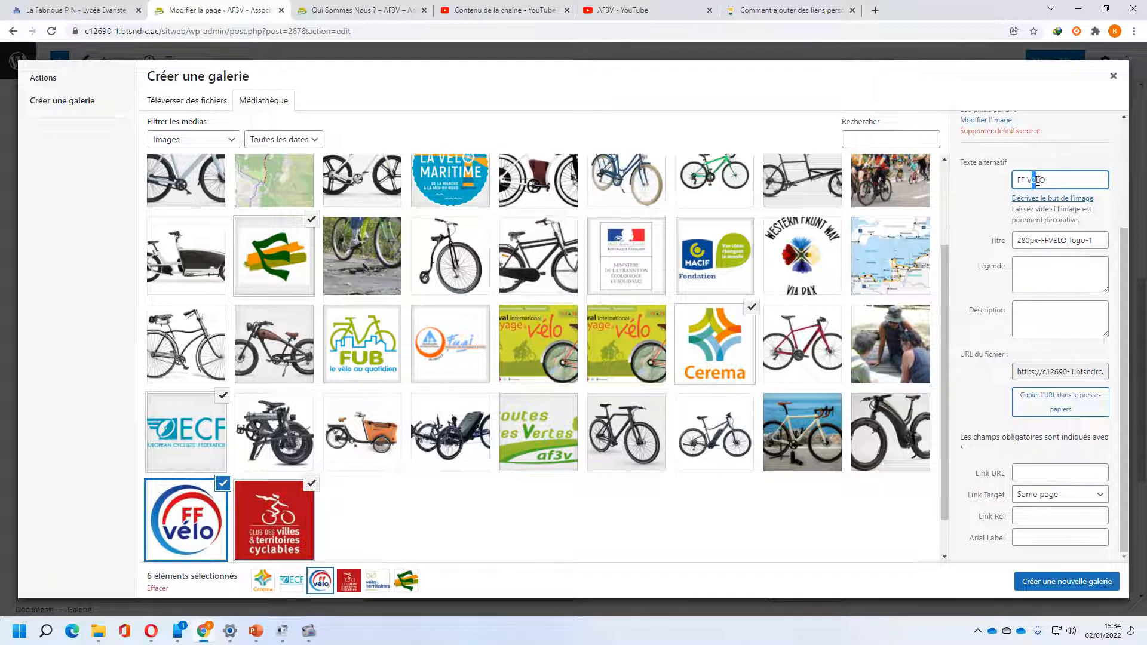
drag(1085, 178, 937, 179)
drag(1091, 240, 1016, 241)
key(ctrl+v)
click(1050, 281)
key(ctrl+v)
click(1044, 329)
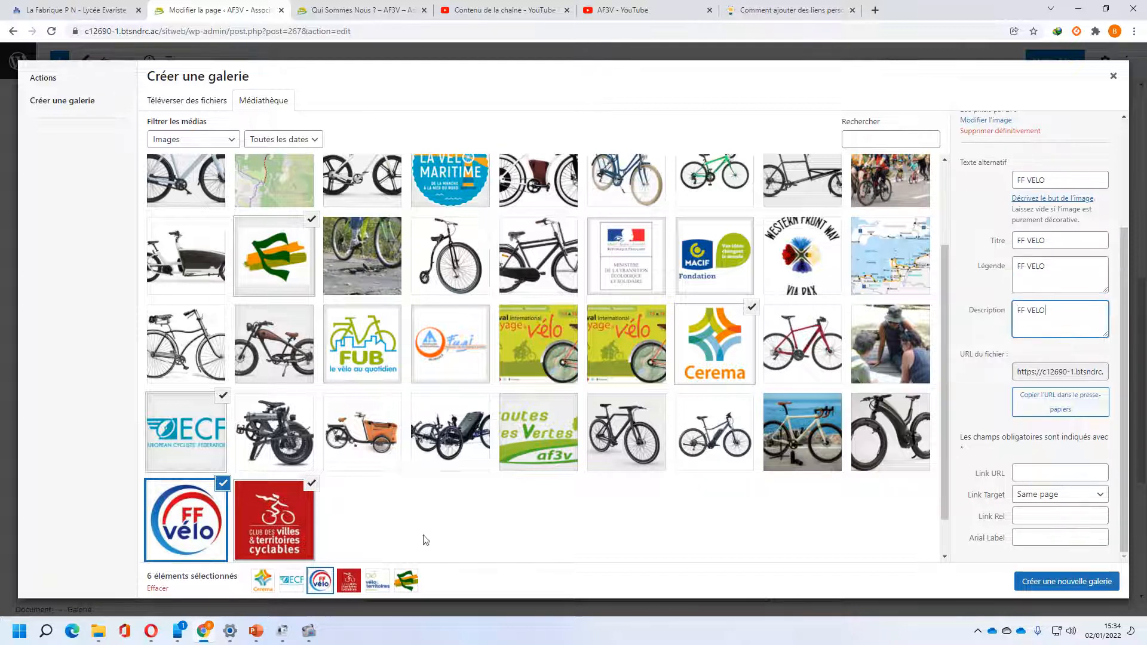
click(256, 631)
triple_click(611, 228)
key(ctrl+c)
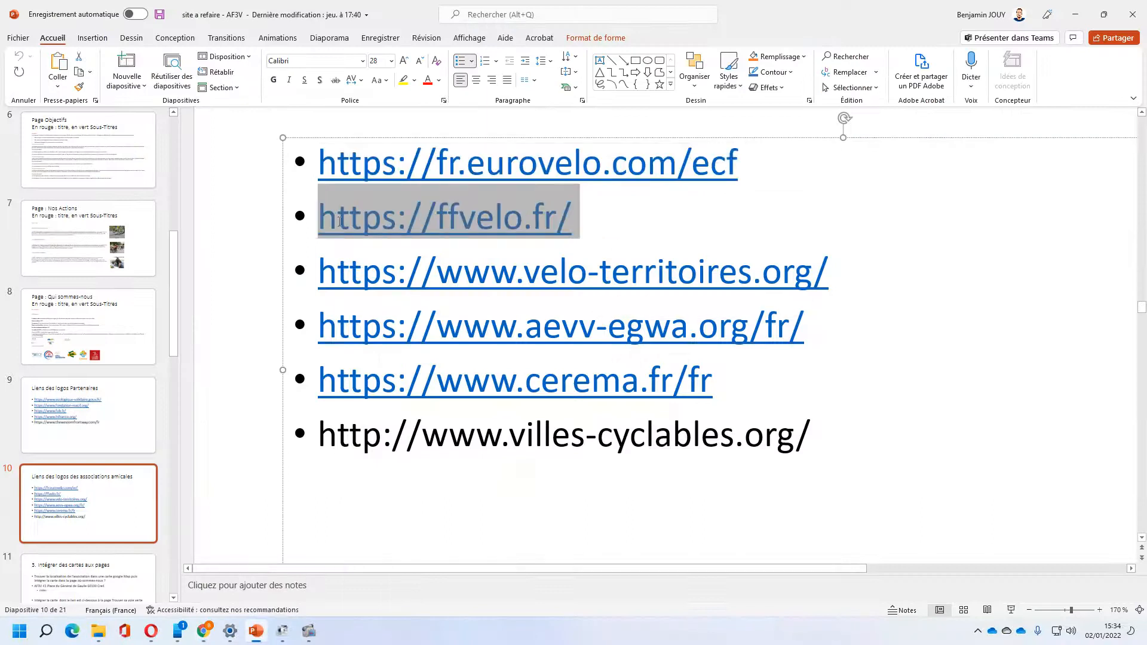
click(204, 631)
click(1052, 473)
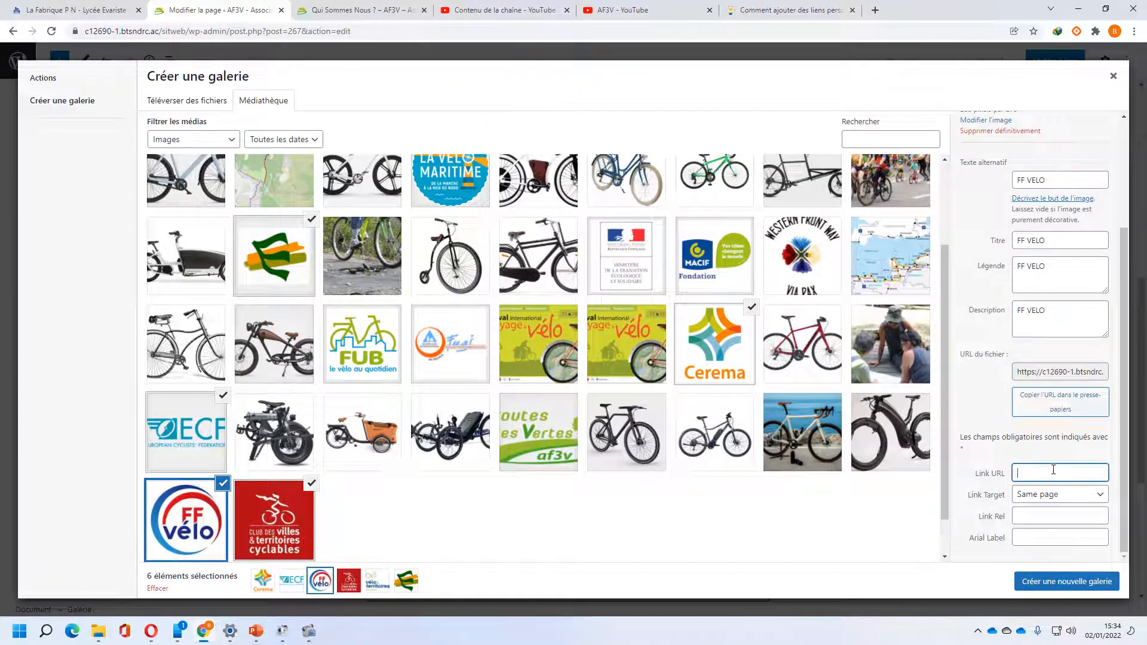
key(ctrl+v)
click(1051, 495)
click(1039, 509)
click(1042, 501)
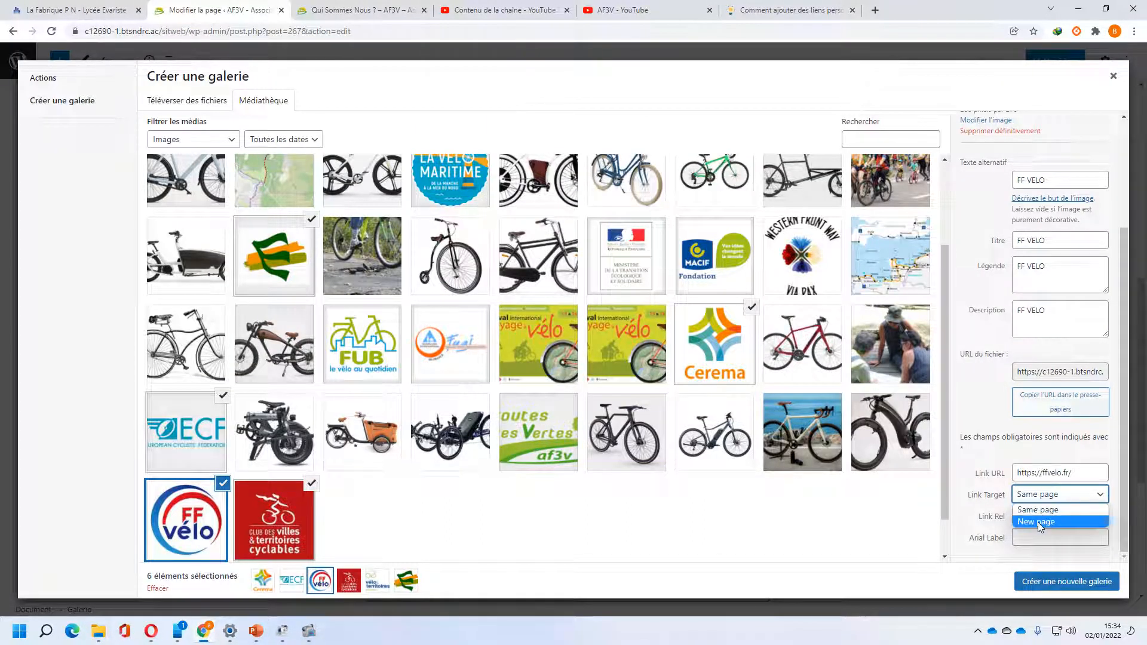
click(1037, 522)
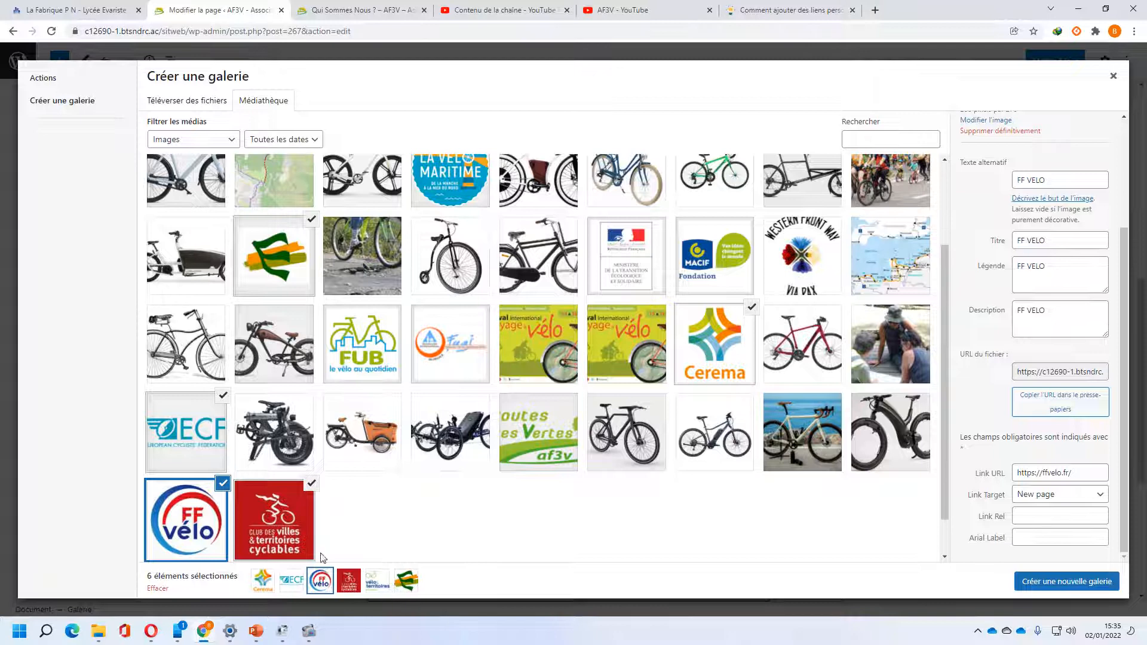
click(294, 531)
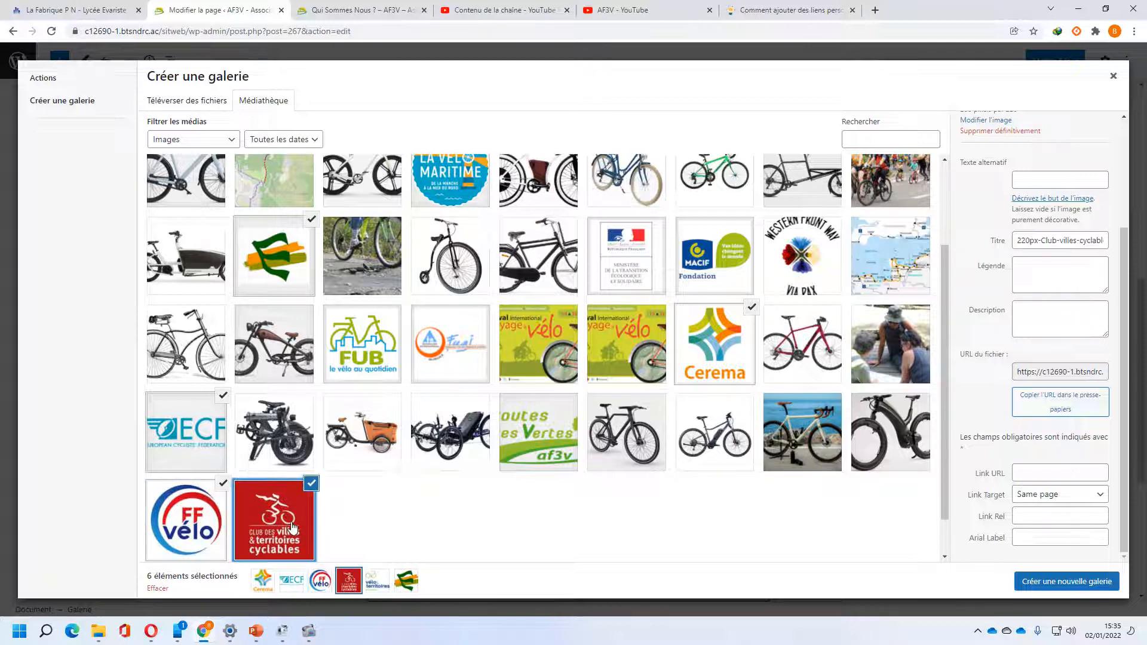
click(256, 635)
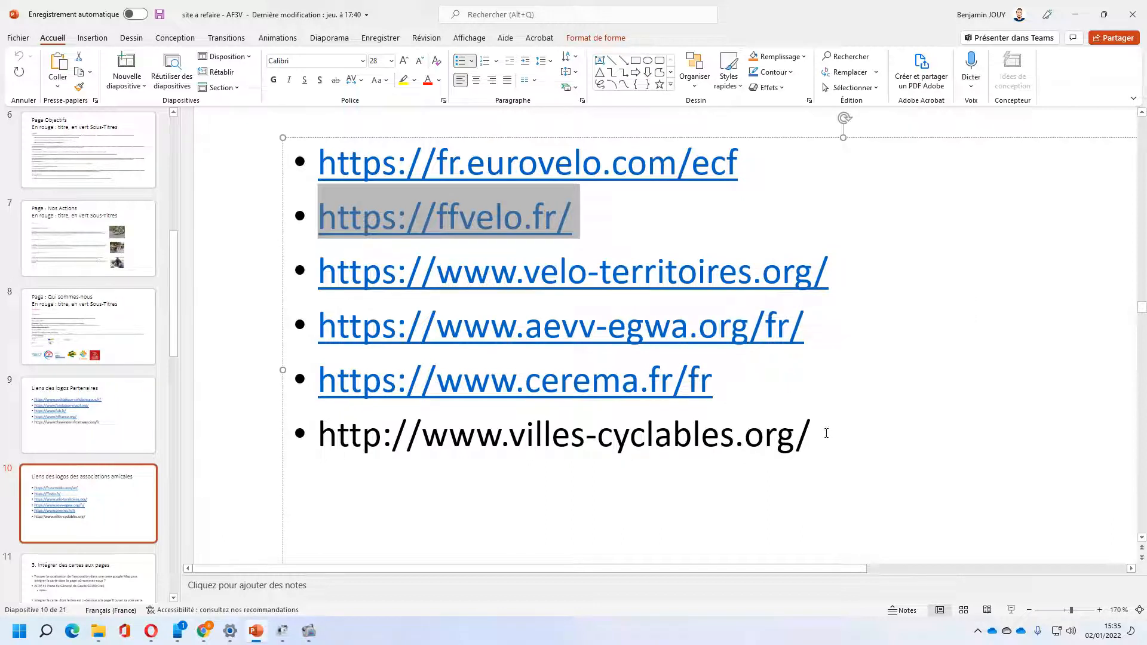
drag(826, 433, 318, 436)
key(ctrl+c)
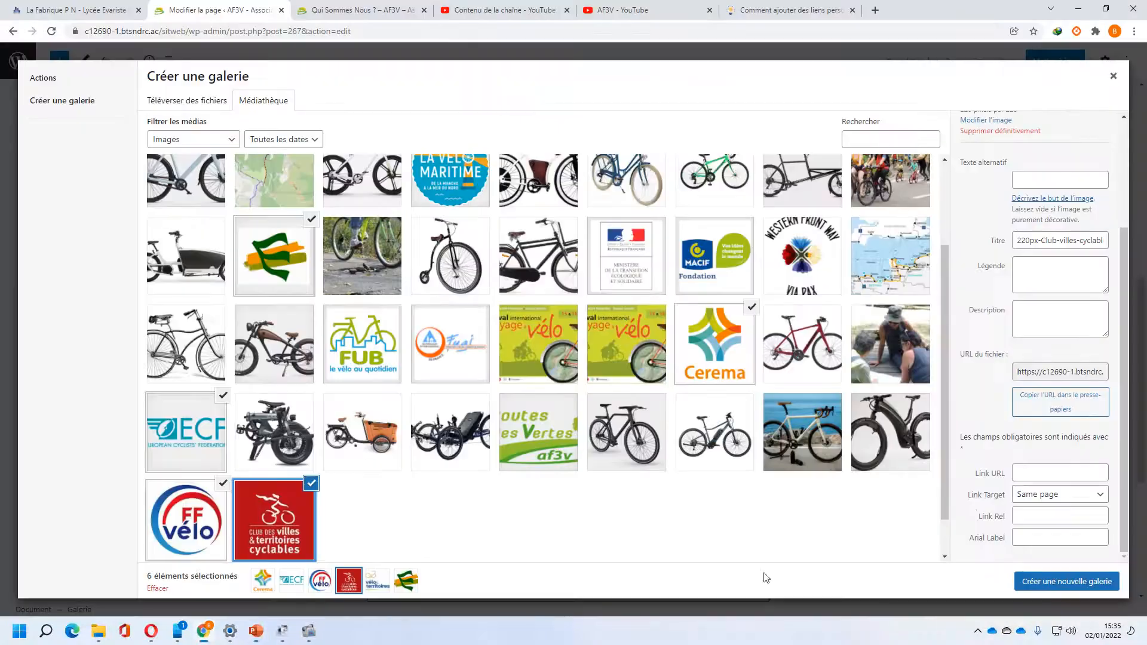
click(208, 629)
click(1039, 478)
key(ctrl+v)
click(1044, 495)
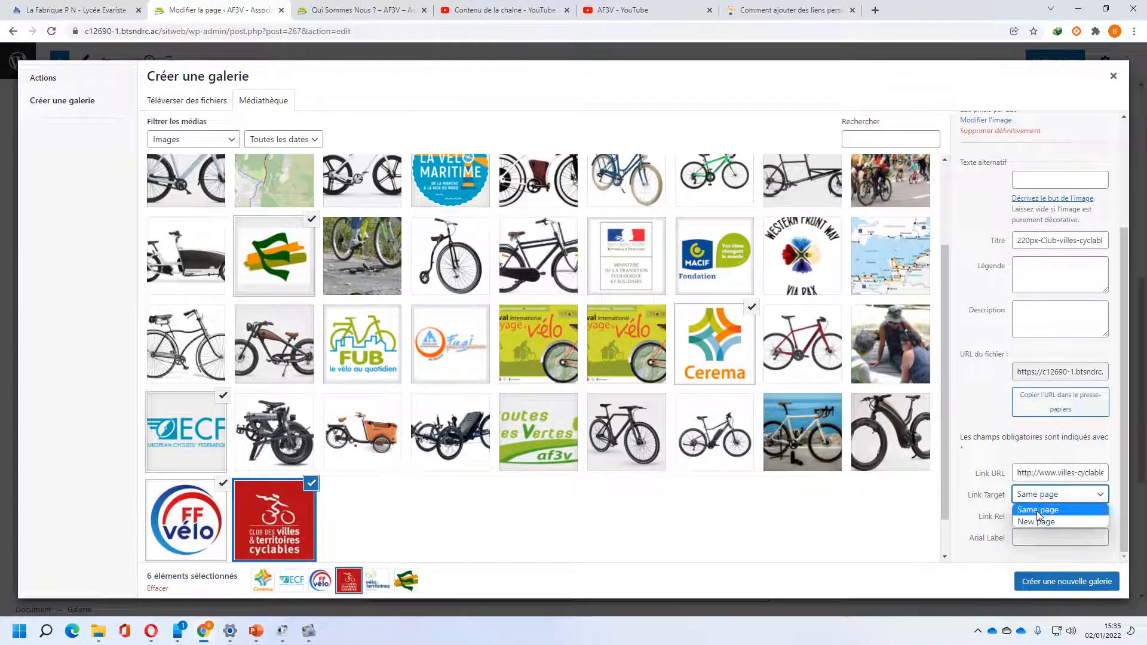
click(1039, 510)
click(1041, 495)
click(1038, 522)
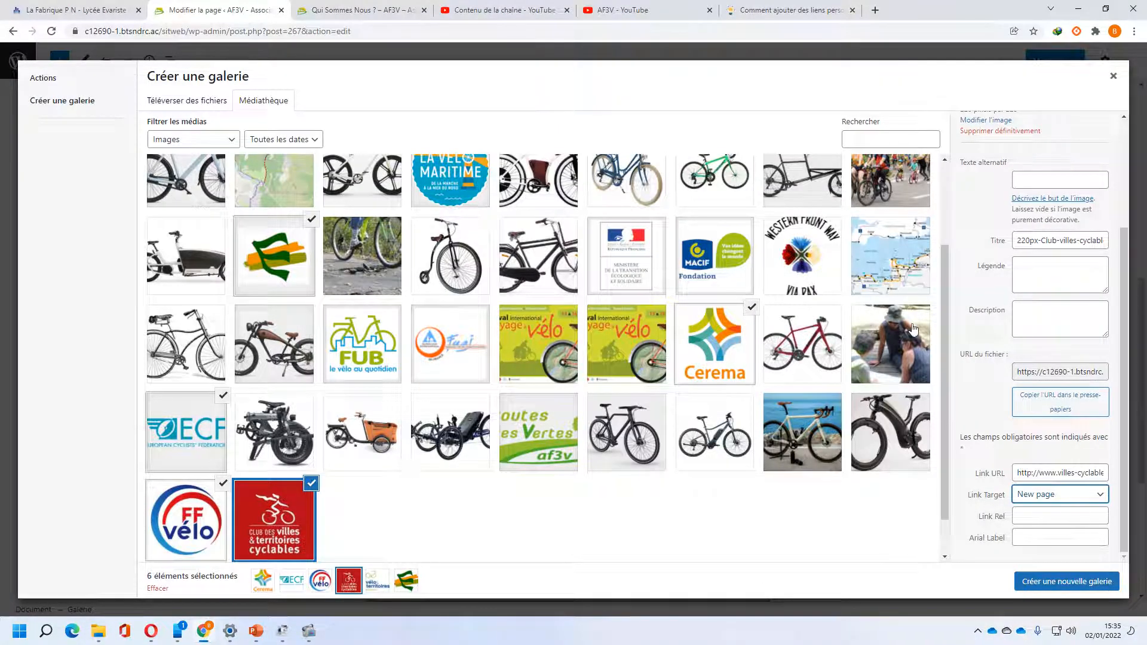
Fill in the red cycling-cities club logo's alternative text, title, caption and description with "club des villes et territoires cyclables"
click(1020, 184)
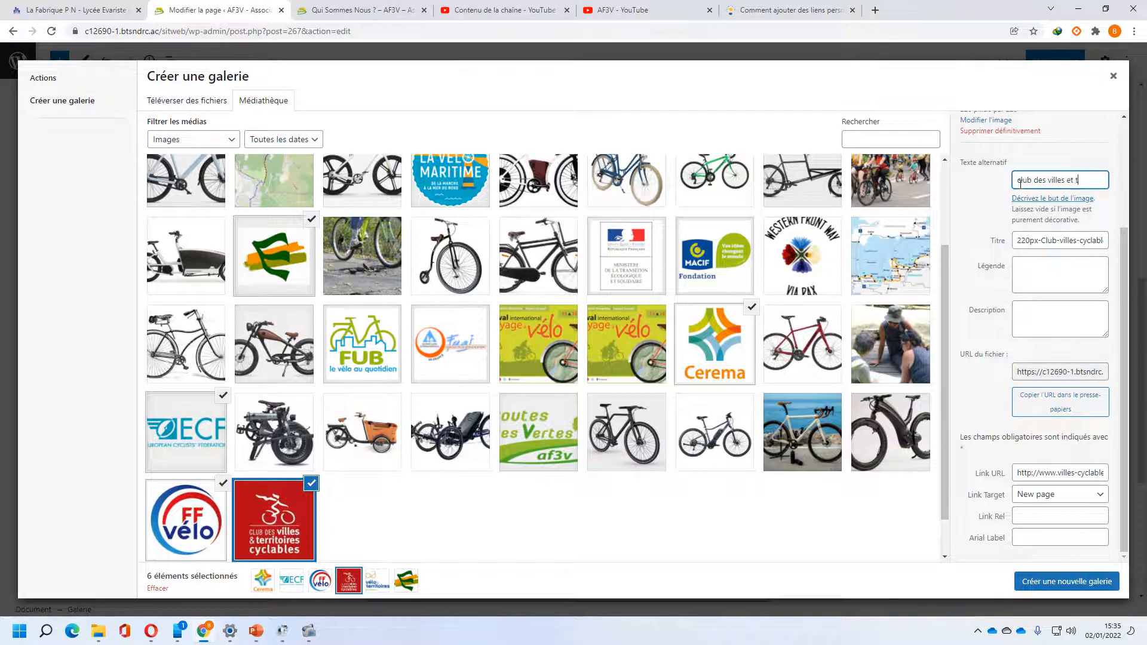
text(es)
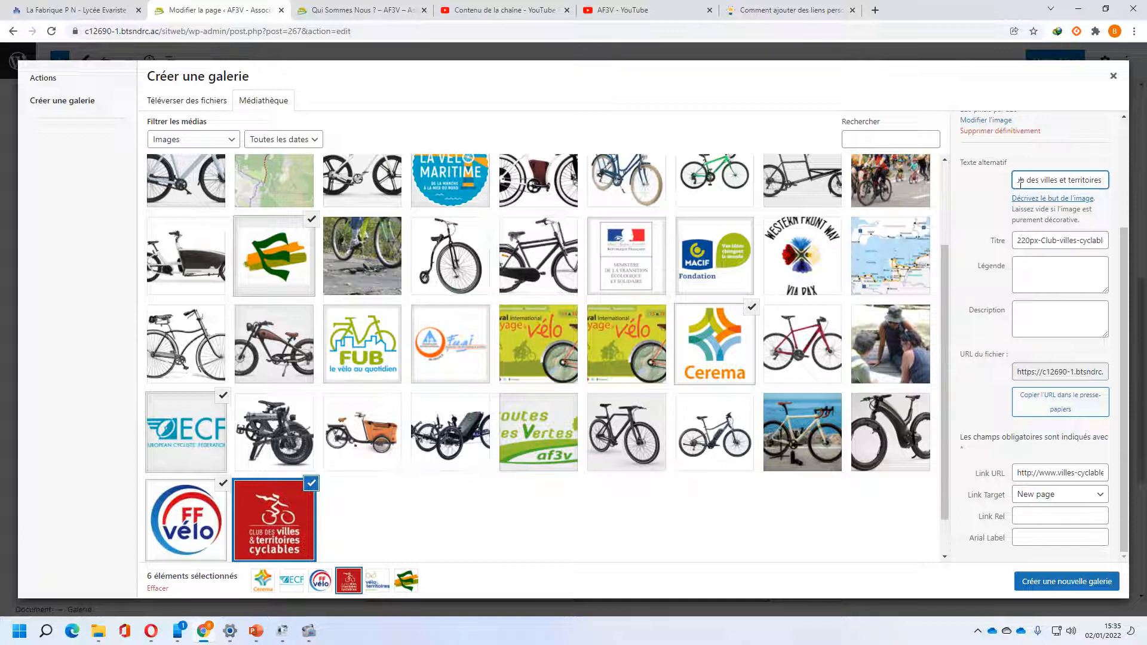
text( cyclables)
triple_click(1032, 181)
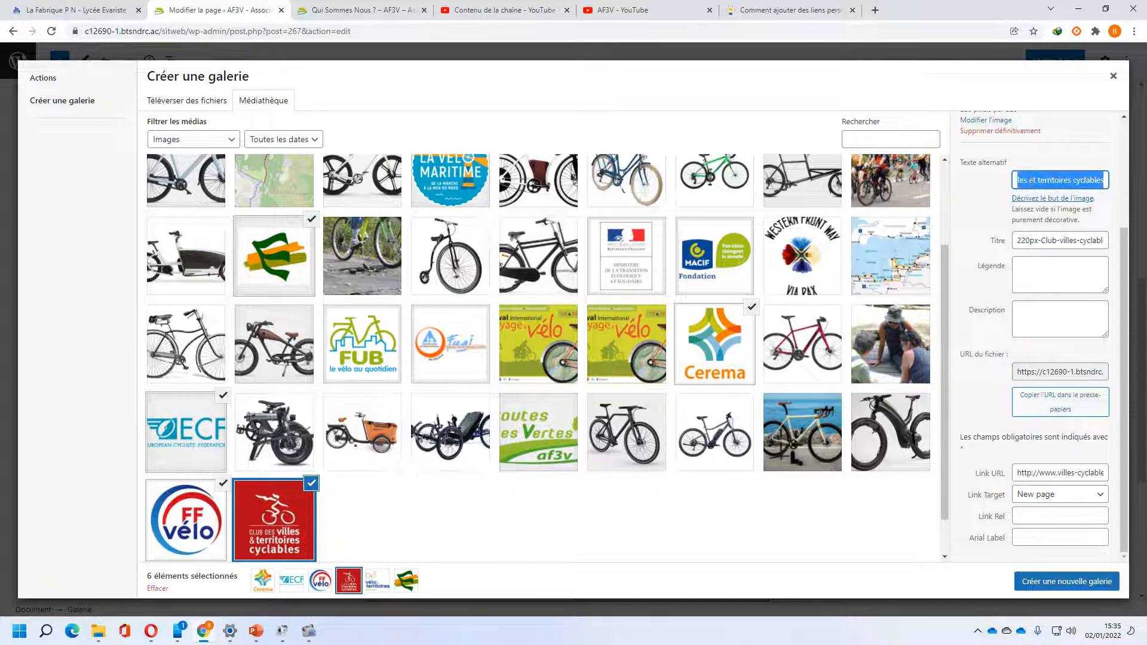
key(ctrl+c)
triple_click(1044, 240)
key(ctrl+v)
key(Tab)
key(ctrl+v)
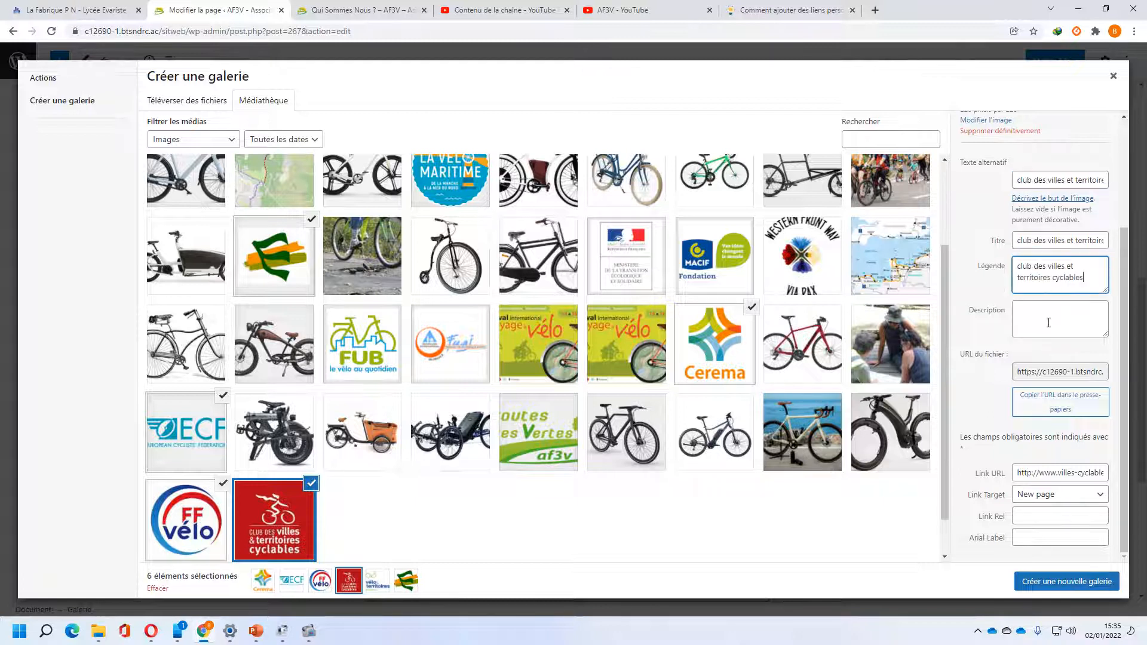
key(Tab)
key(ctrl+v)
Create a new gallery from the six selected association logos and insert it under "Les associations amicales"
click(1030, 582)
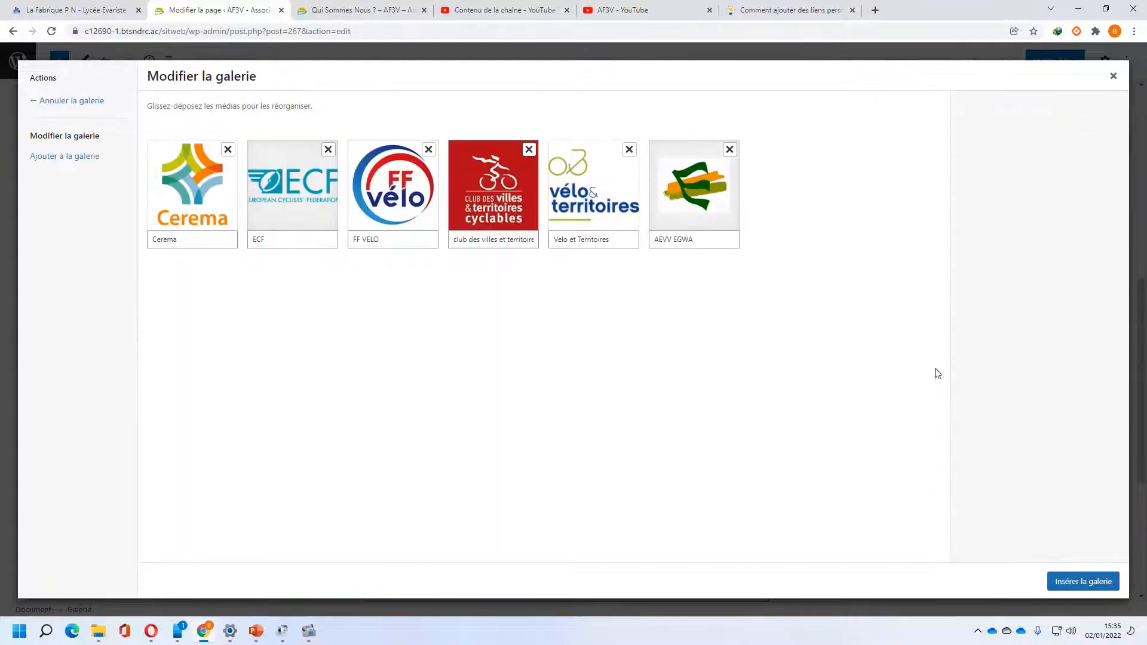
click(1098, 582)
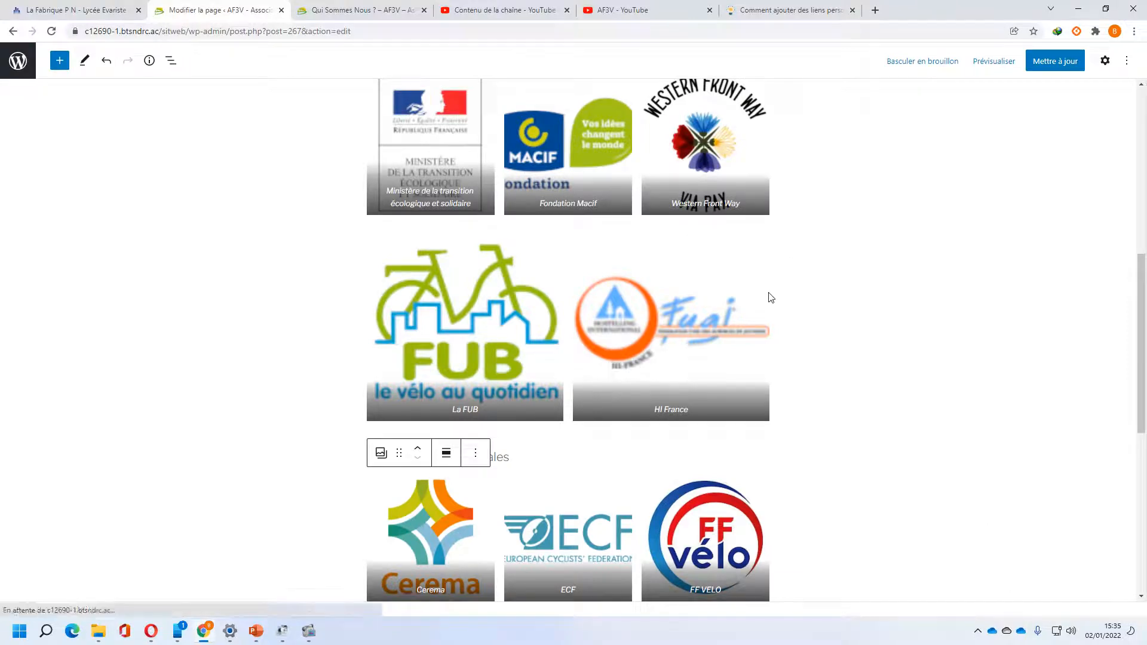
scroll(771, 286, down, 8)
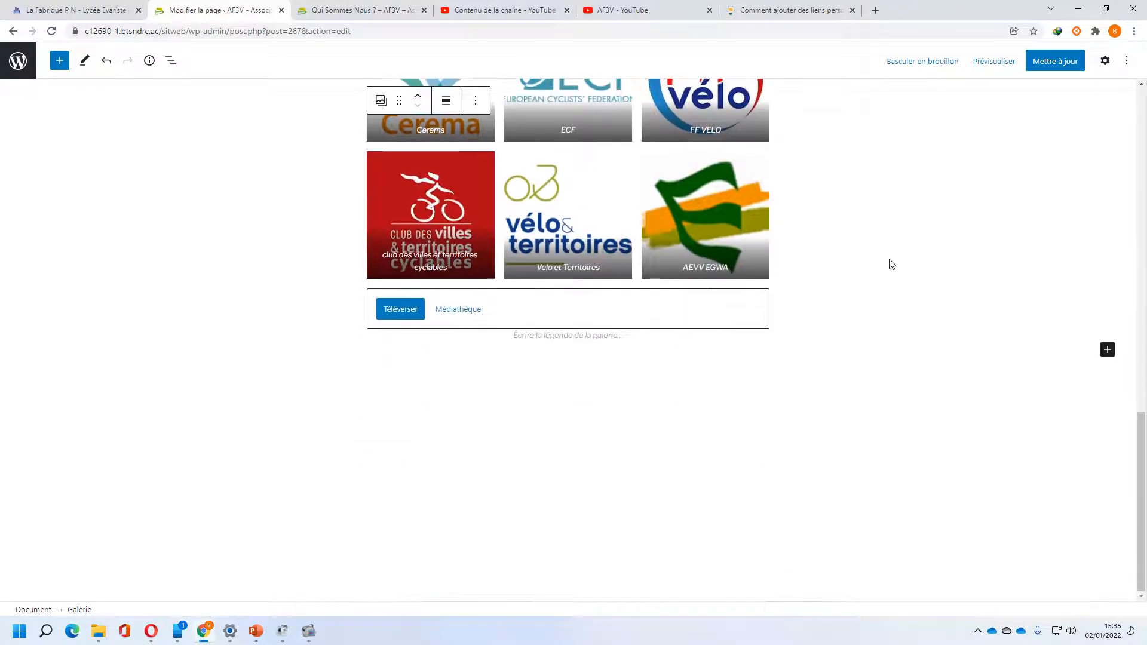
scroll(884, 262, up, 8)
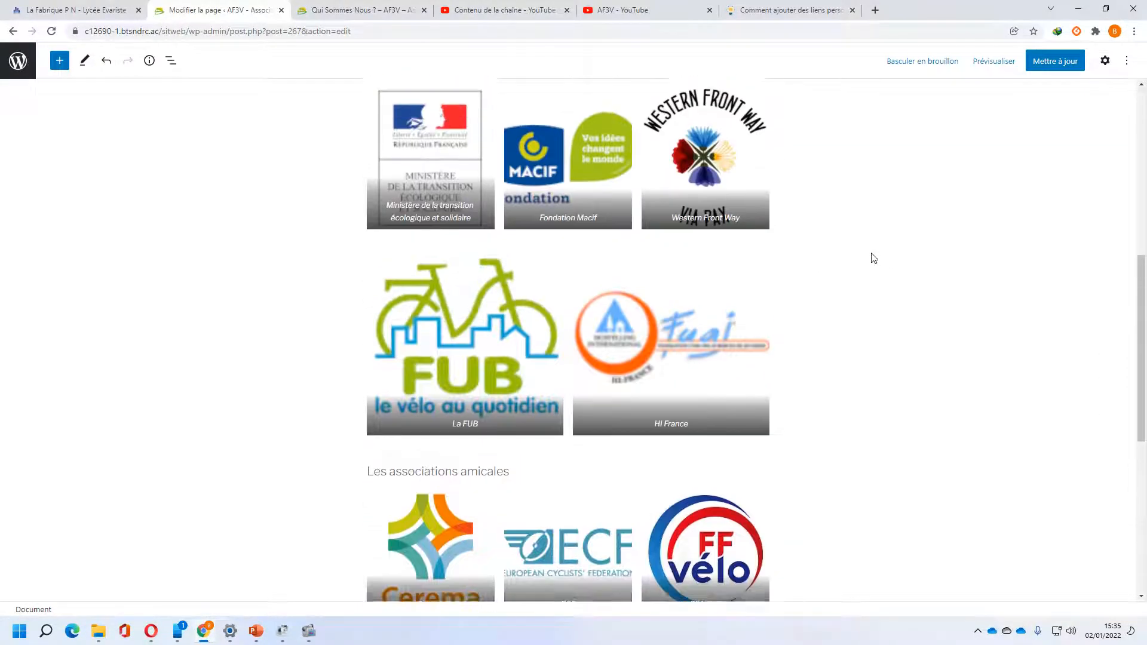
Preview the page in a new tab to check both logo galleries, and update the page from the editor
scroll(874, 259, up, 2)
click(994, 61)
click(956, 183)
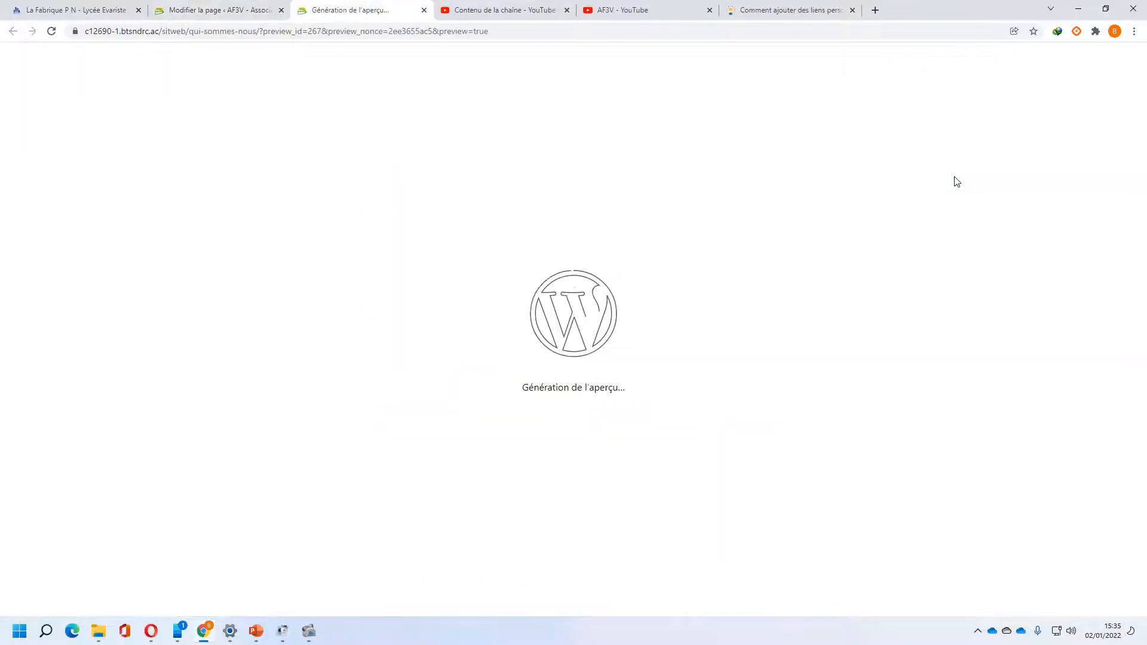
scroll(617, 310, down, 5)
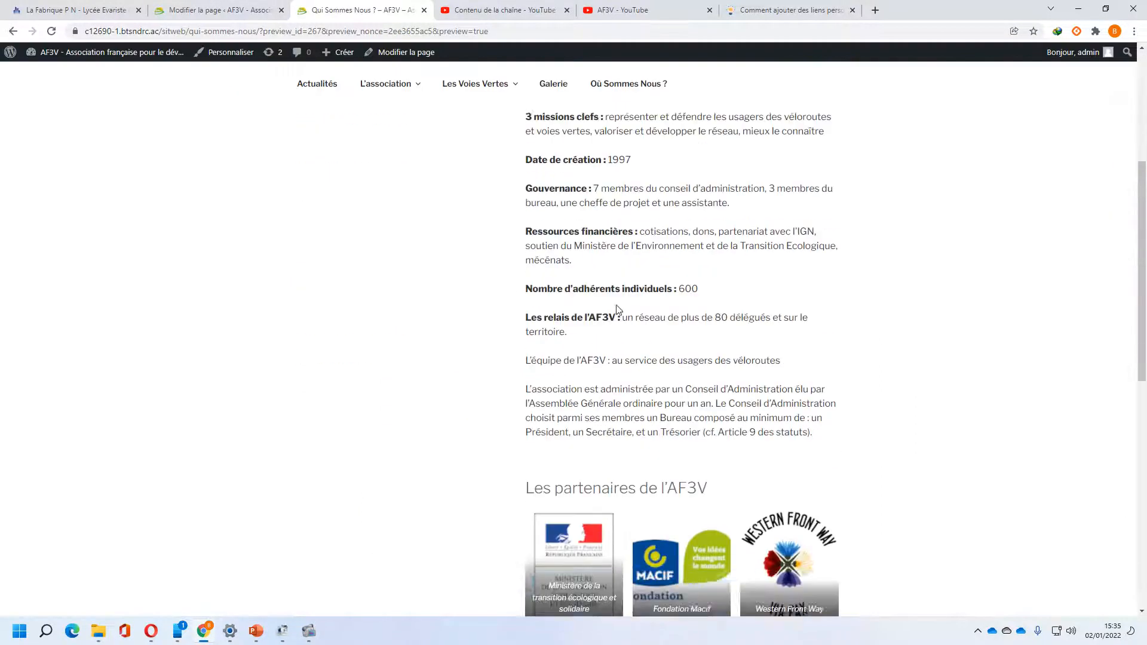
scroll(617, 311, down, 9)
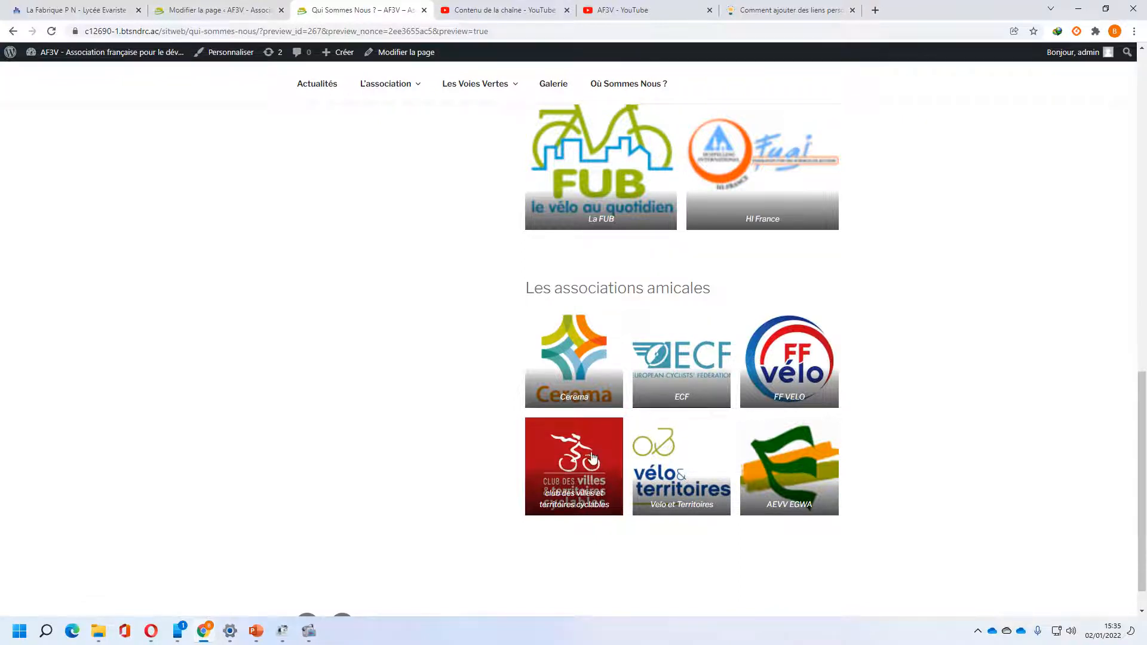
click(215, 10)
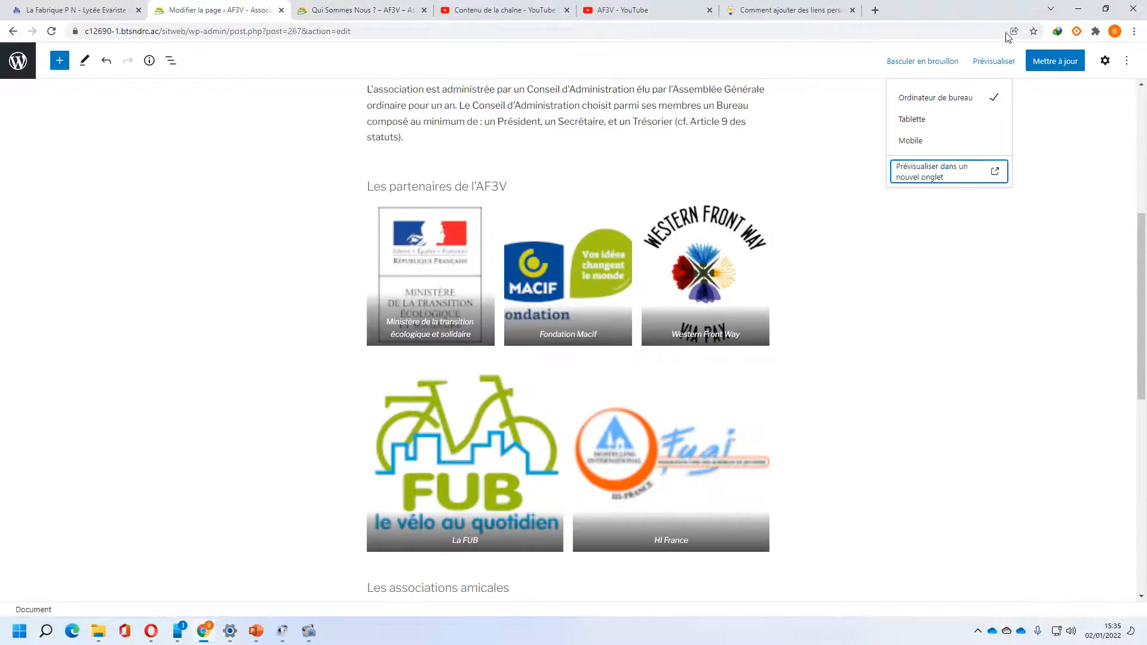
click(1058, 60)
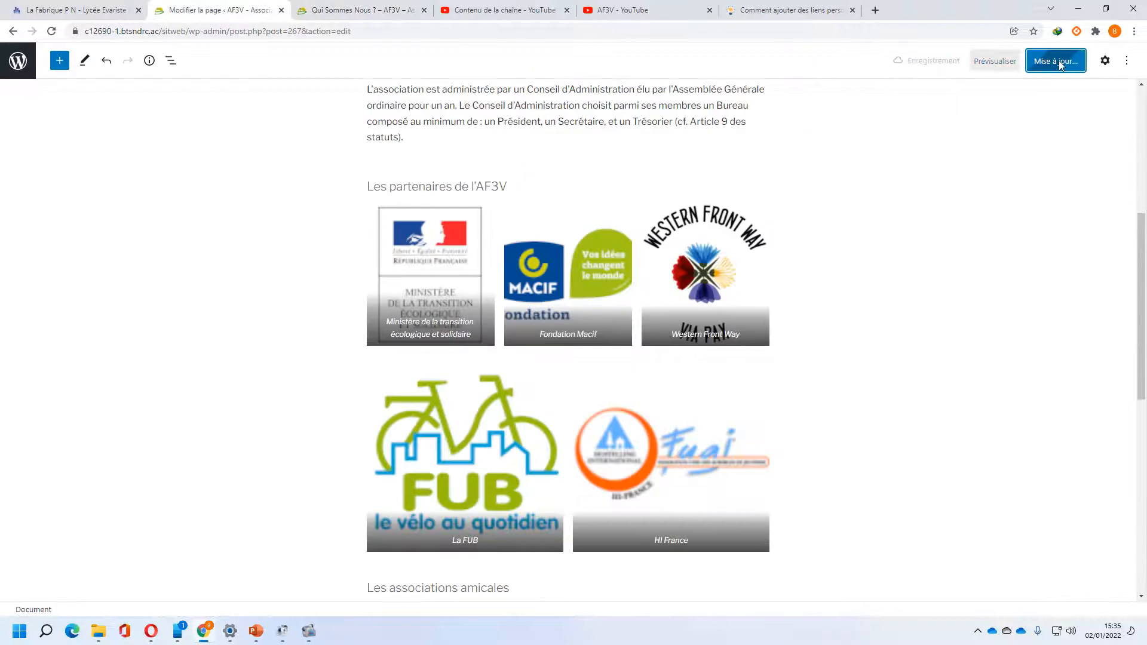
click(315, 629)
click(284, 592)
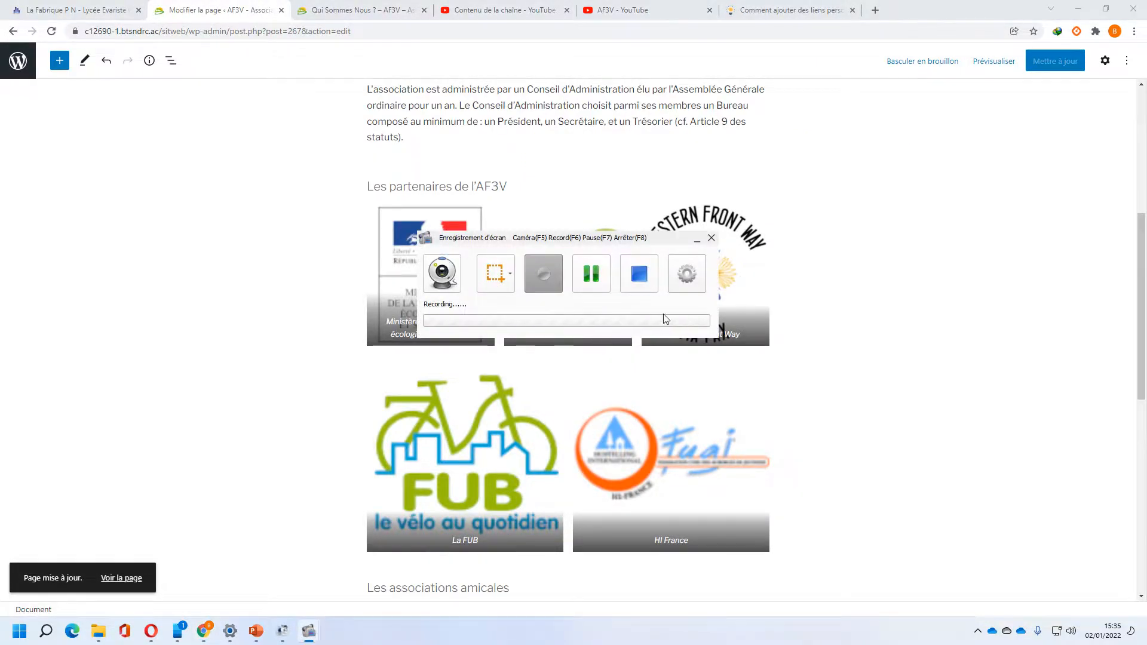